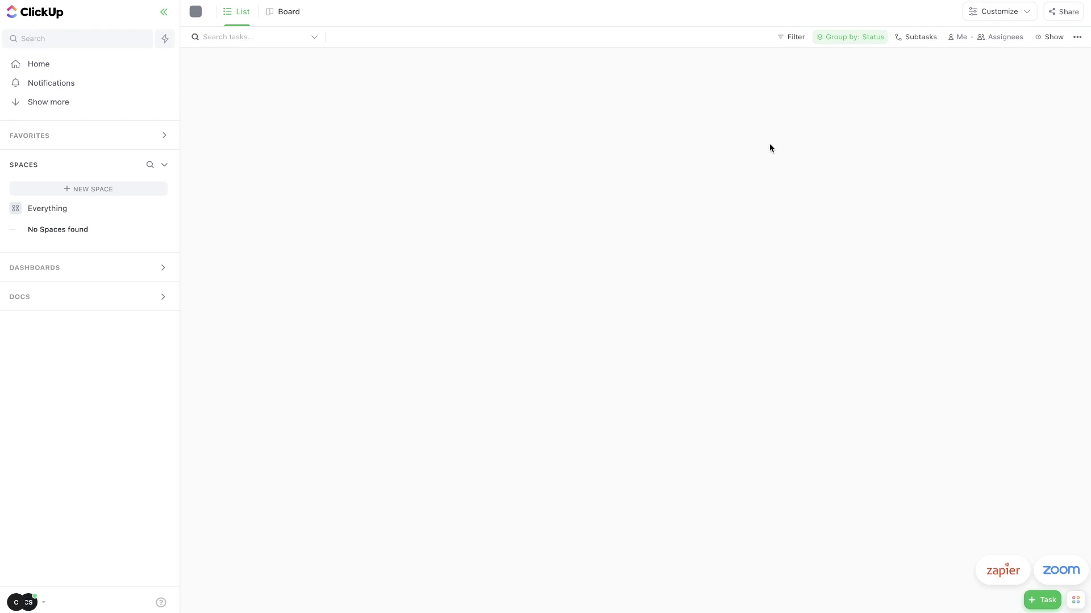
Step: Open Home, collapse My Work's Next group, highlight the LineUp and Trending headings, and expand Spaces
click(105, 70)
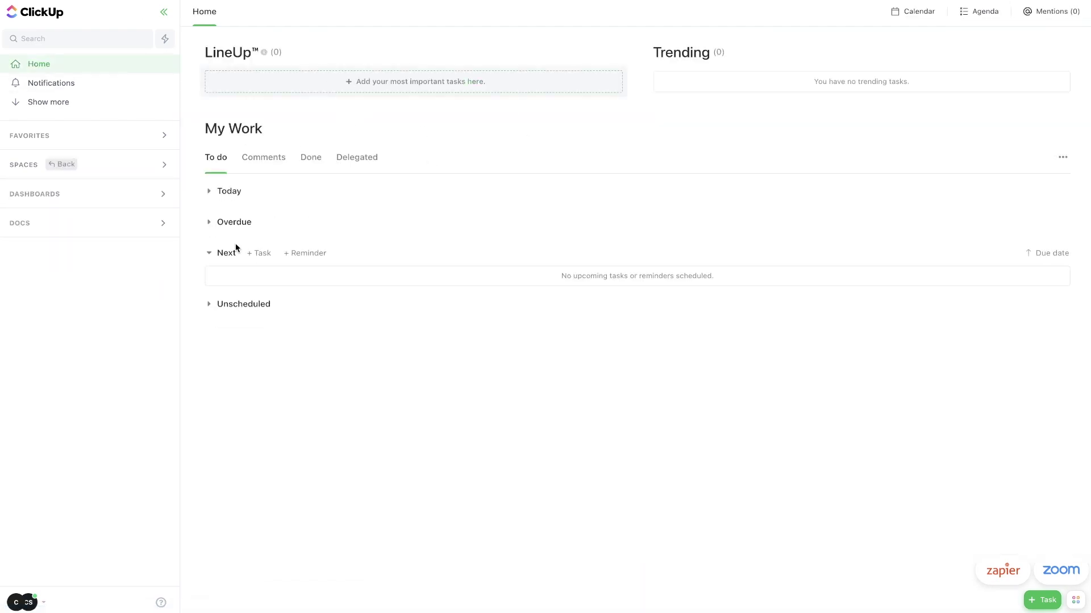
click(209, 257)
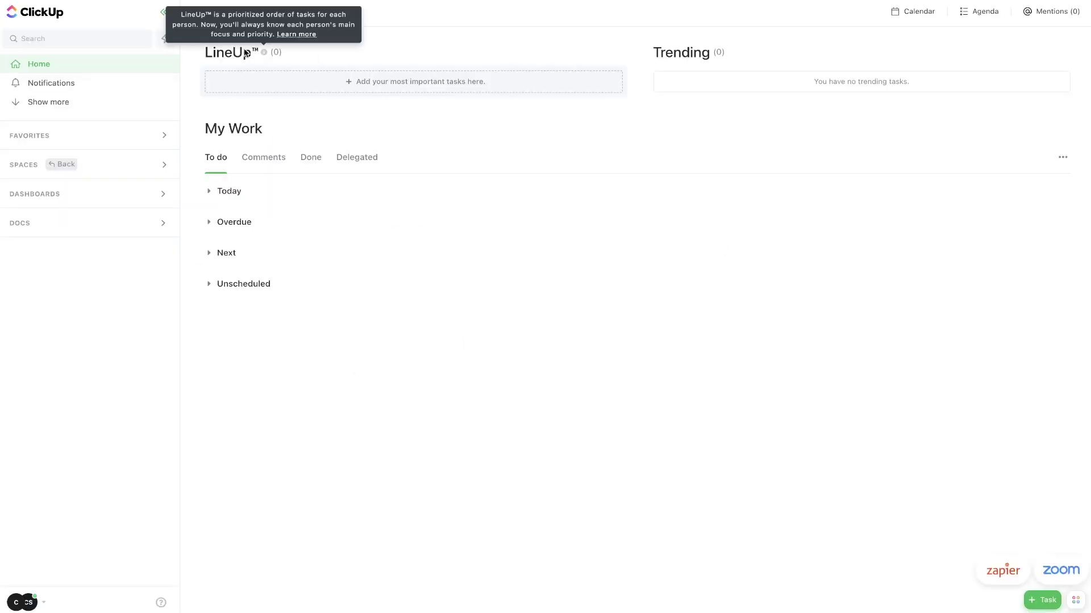
drag(188, 51, 426, 85)
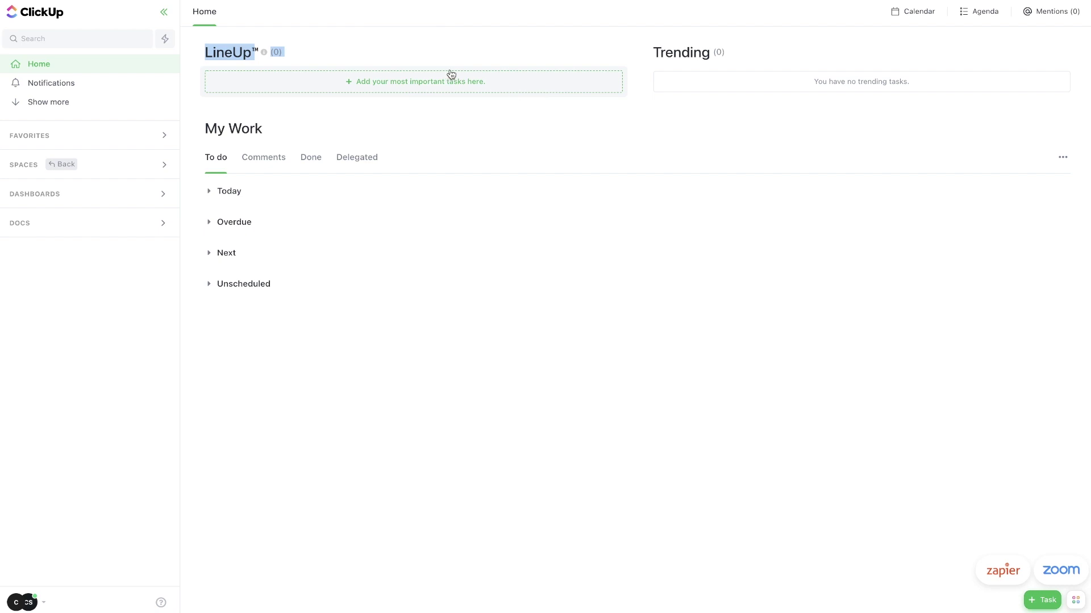
drag(603, 56, 763, 59)
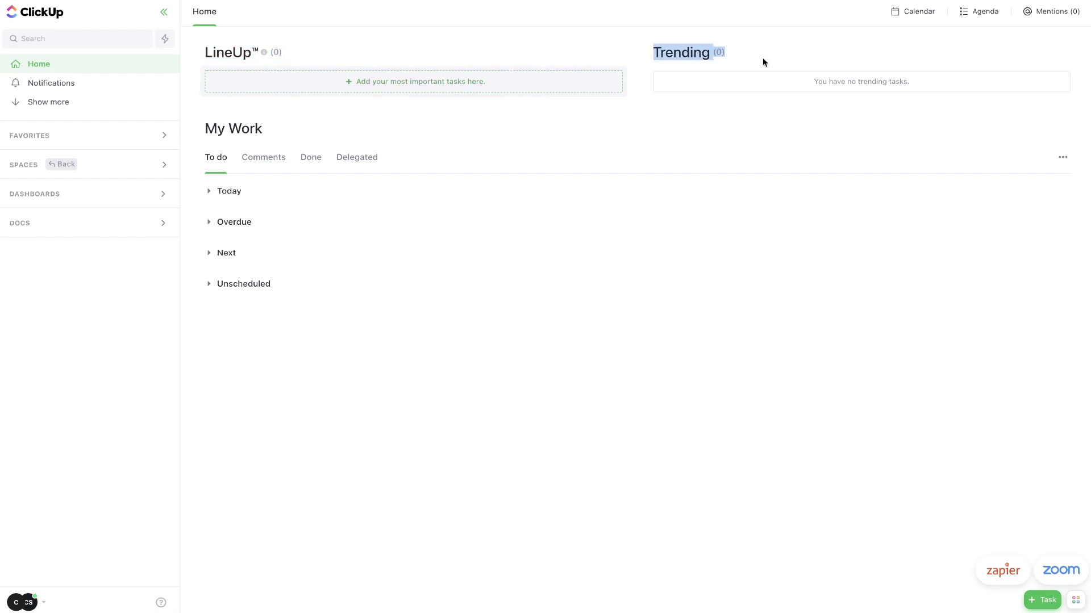
click(763, 56)
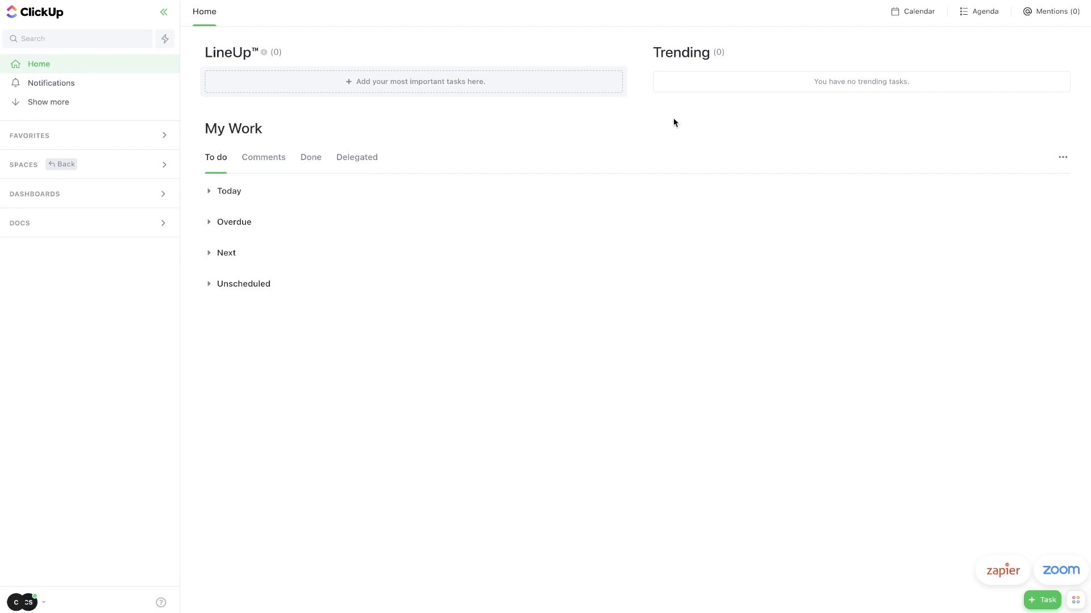
click(165, 166)
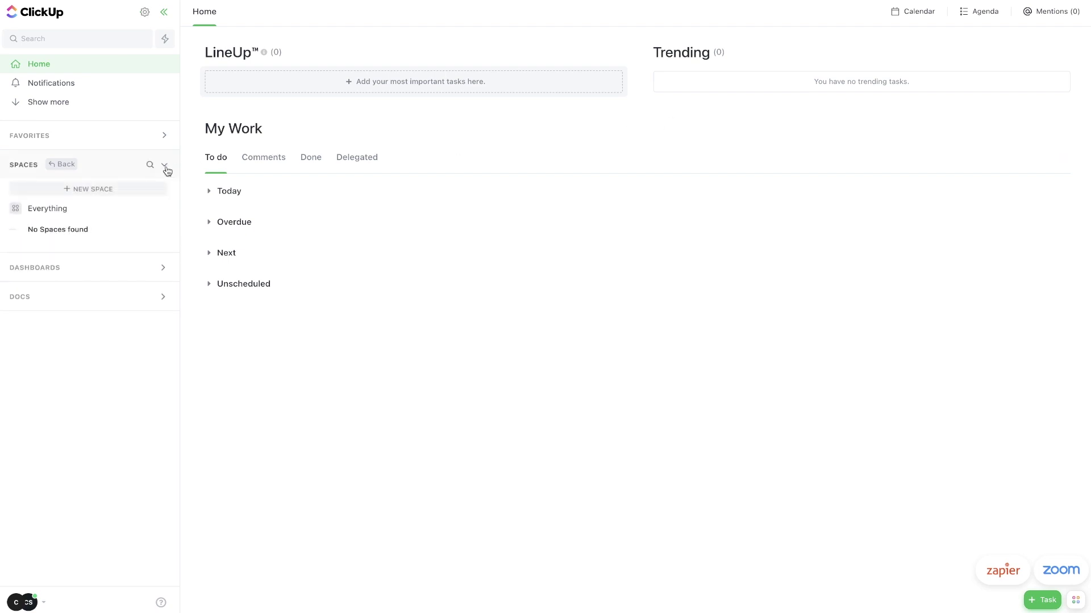
Step: Start a new space named Statistics
click(123, 192)
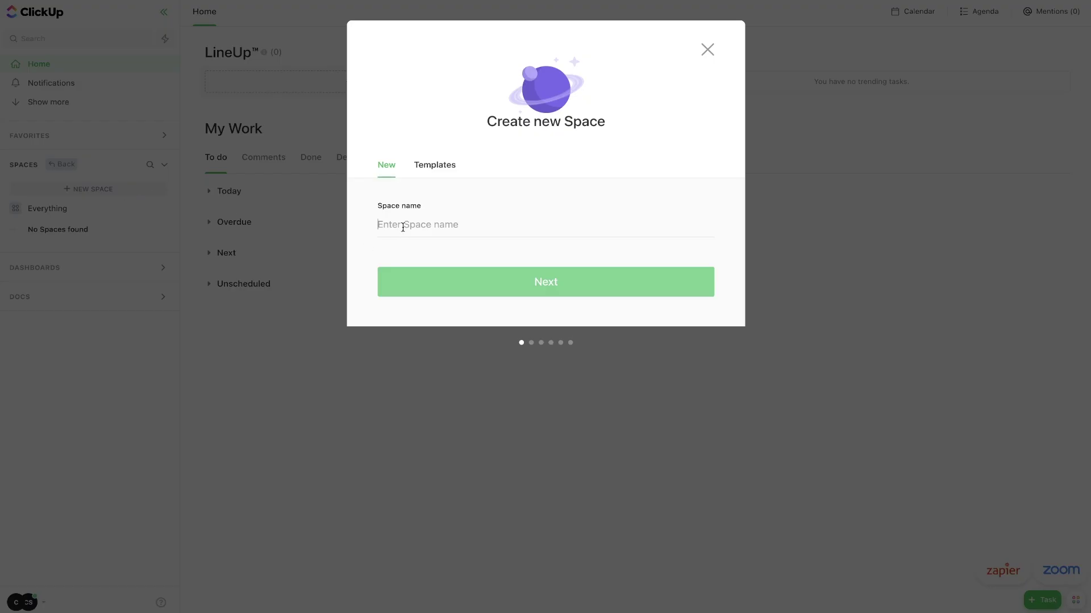
click(442, 236)
text(Stat)
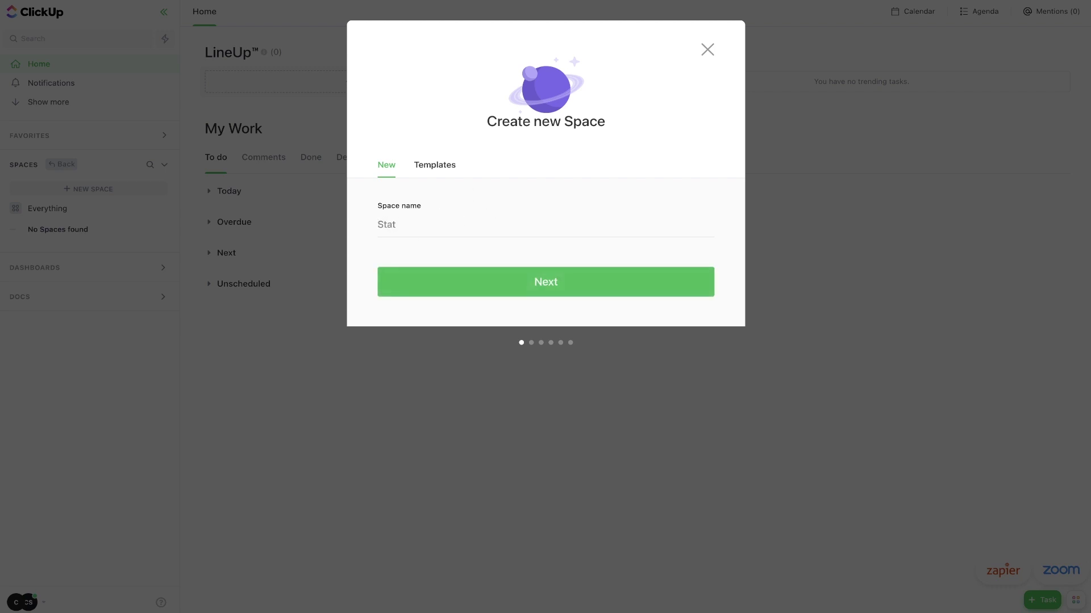
text(istics)
click(534, 274)
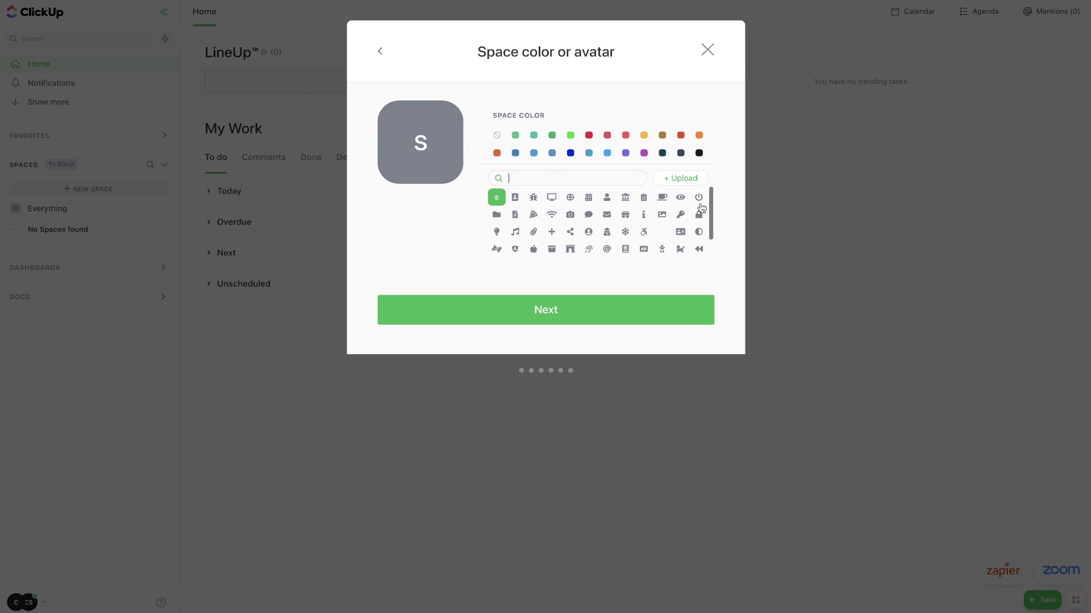
Step: Give the space a bright green bar-chart avatar found by searching 'chart'
click(587, 178)
text(chart)
click(533, 197)
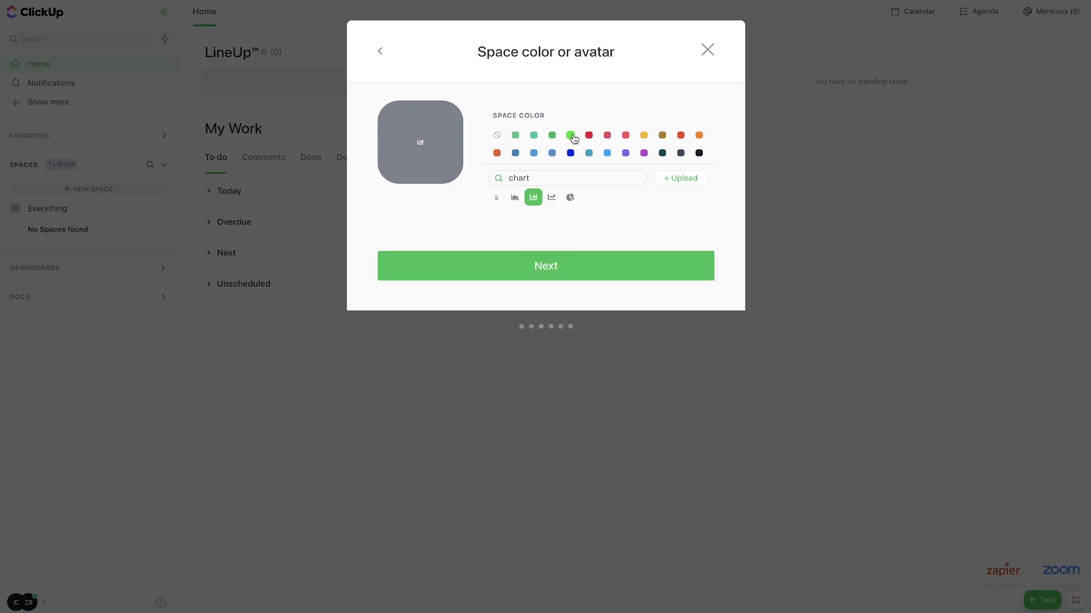
click(570, 135)
click(585, 268)
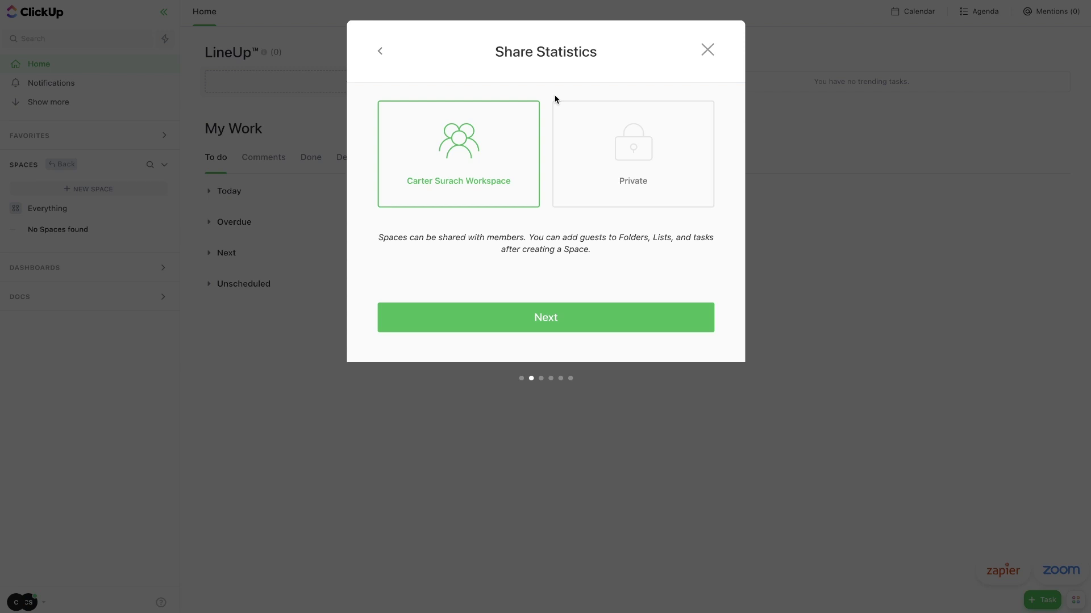
Step: Set the Statistics space's sharing to Private and continue to task statuses
click(591, 138)
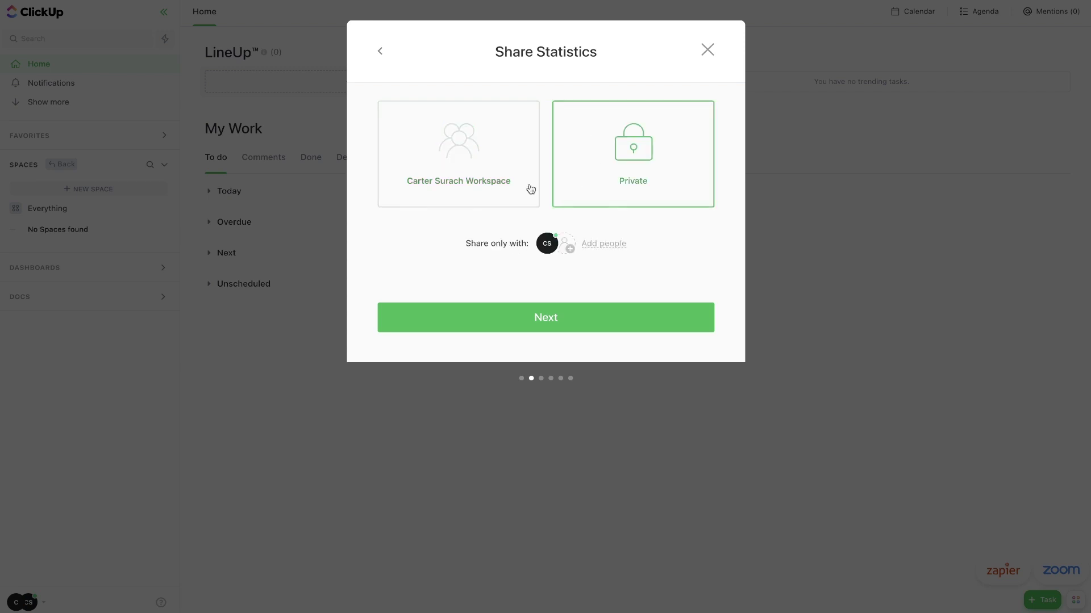
click(568, 256)
click(548, 321)
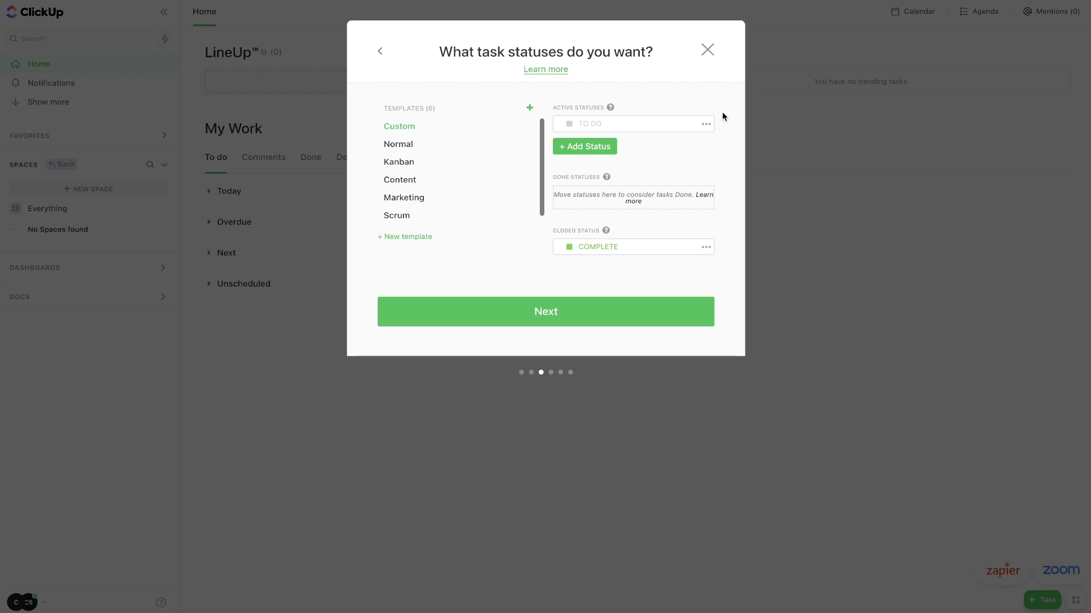
Step: Apply the Kanban status template (TO DO, IN PROGRESS, STUCK, COMPLETE) to the space
click(403, 162)
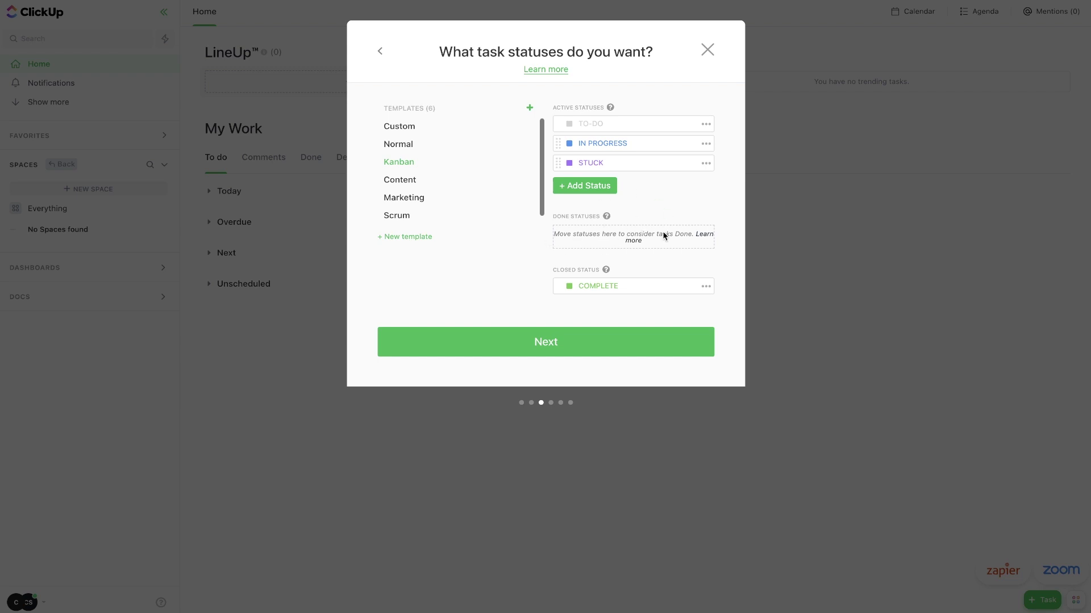
click(599, 348)
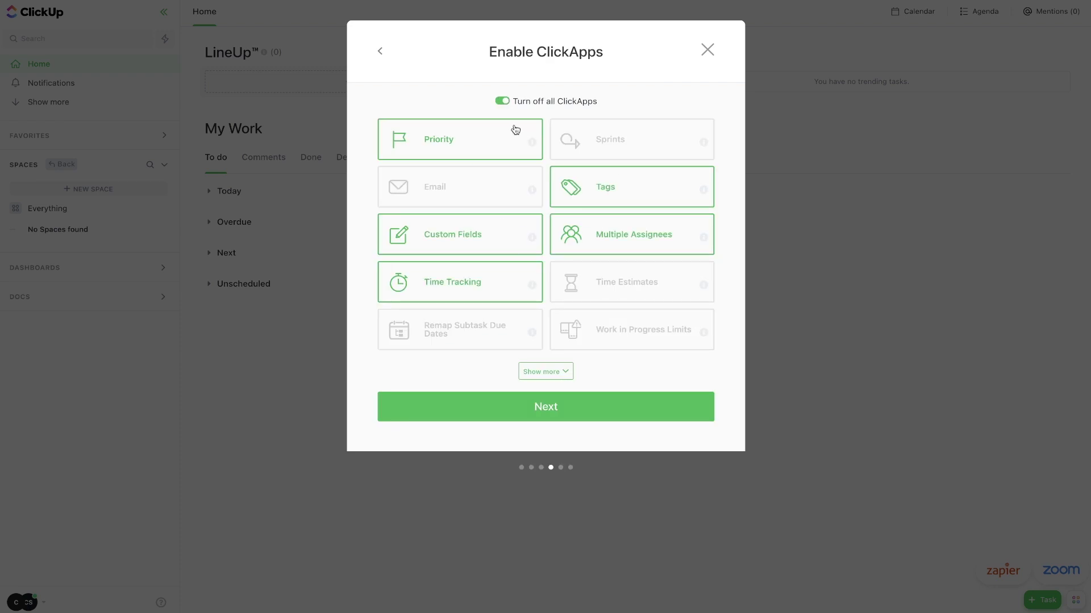
Step: Disable the Multiple Assignees and Dependency Warning ClickApps for the new space
mouse_move(535, 191)
mouse_move(533, 142)
click(647, 249)
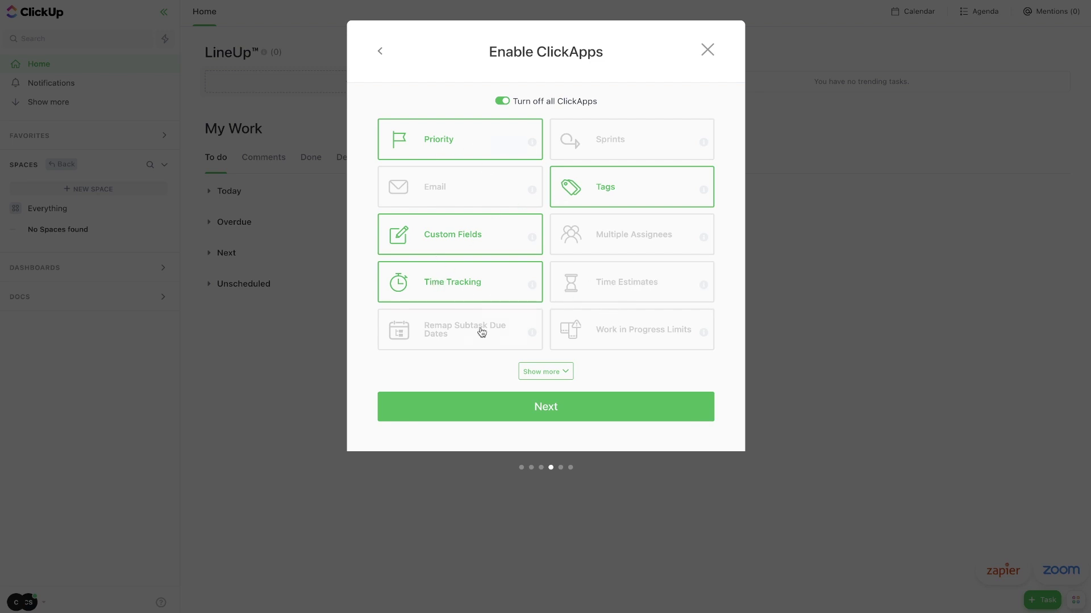
click(544, 372)
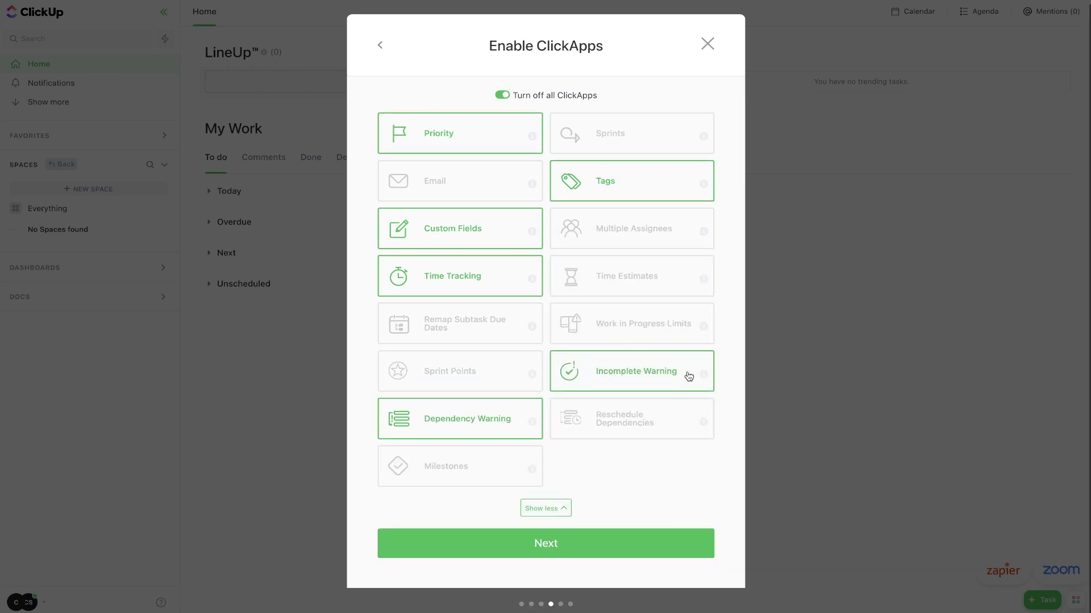
mouse_move(703, 378)
click(503, 427)
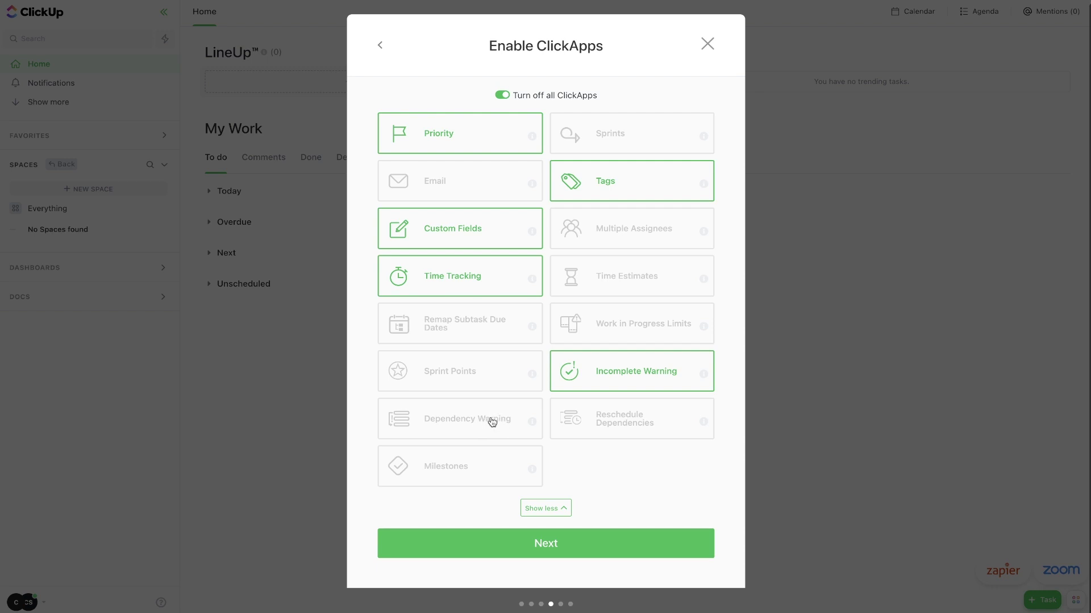
click(565, 547)
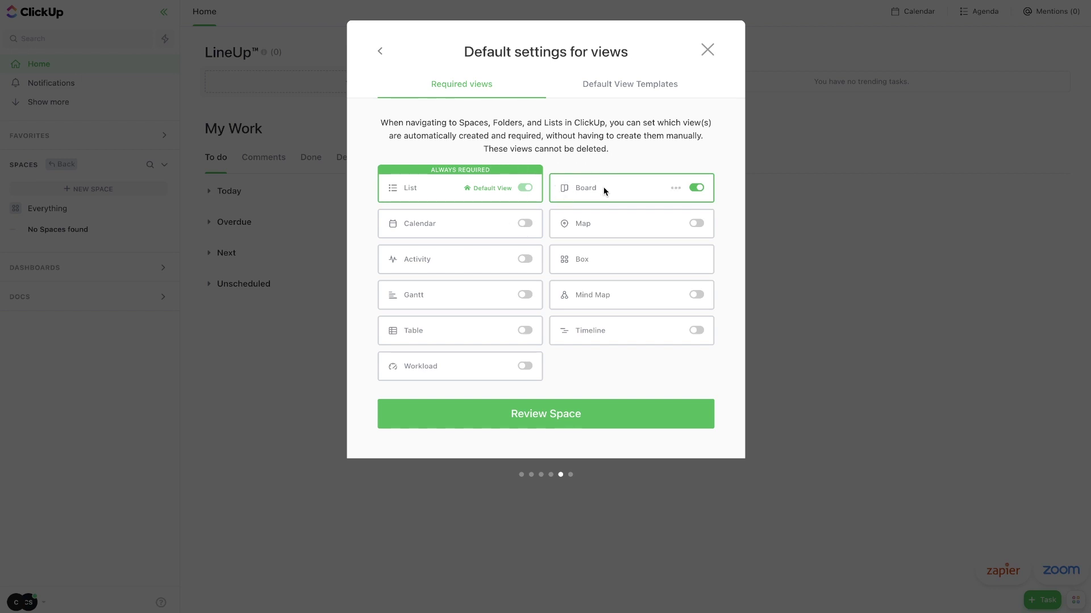
Step: Review the space settings and confirm creating the Statistics space
click(593, 421)
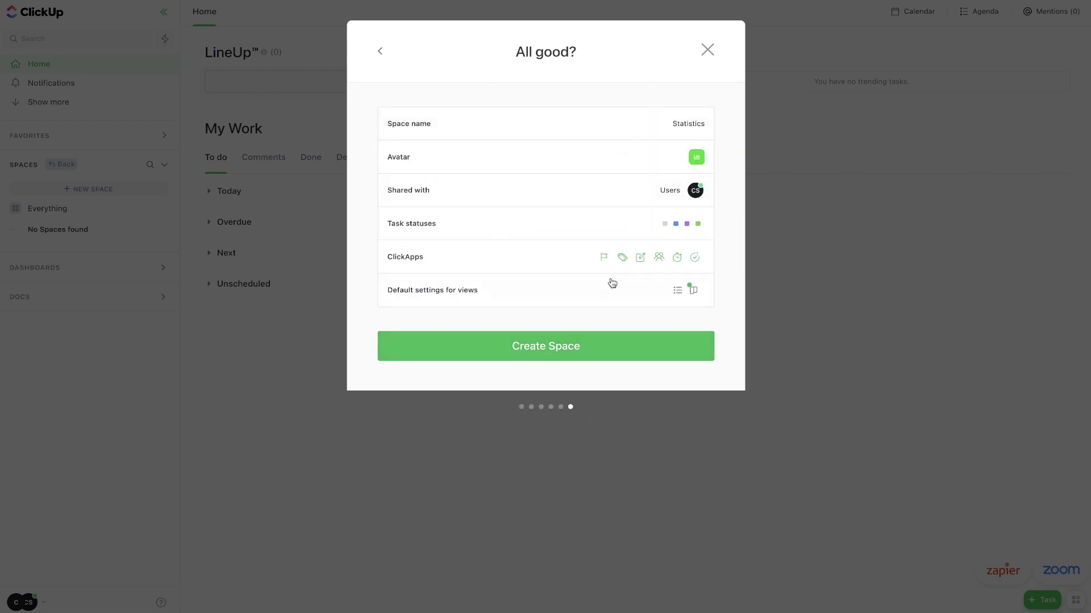
click(620, 342)
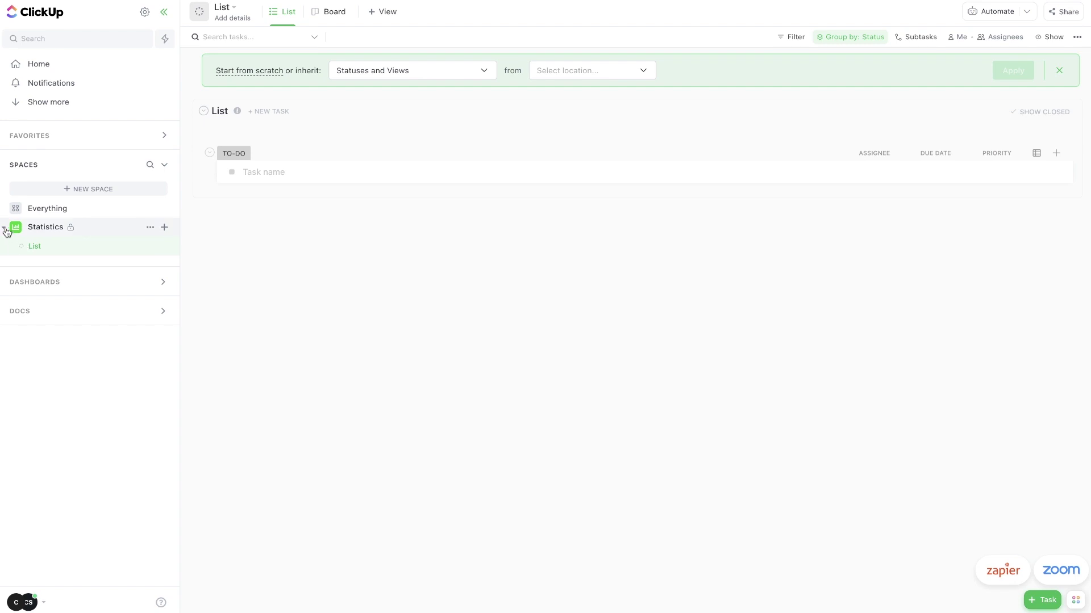
Step: Delete the default list and create a list named 'Descriptive Statistics Study'
click(163, 247)
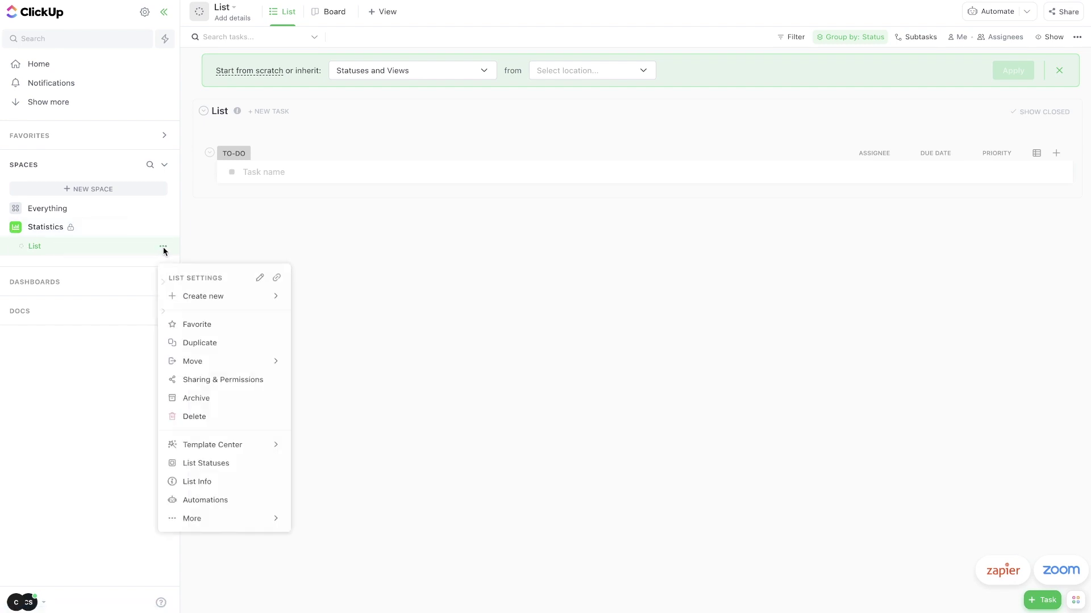
click(203, 417)
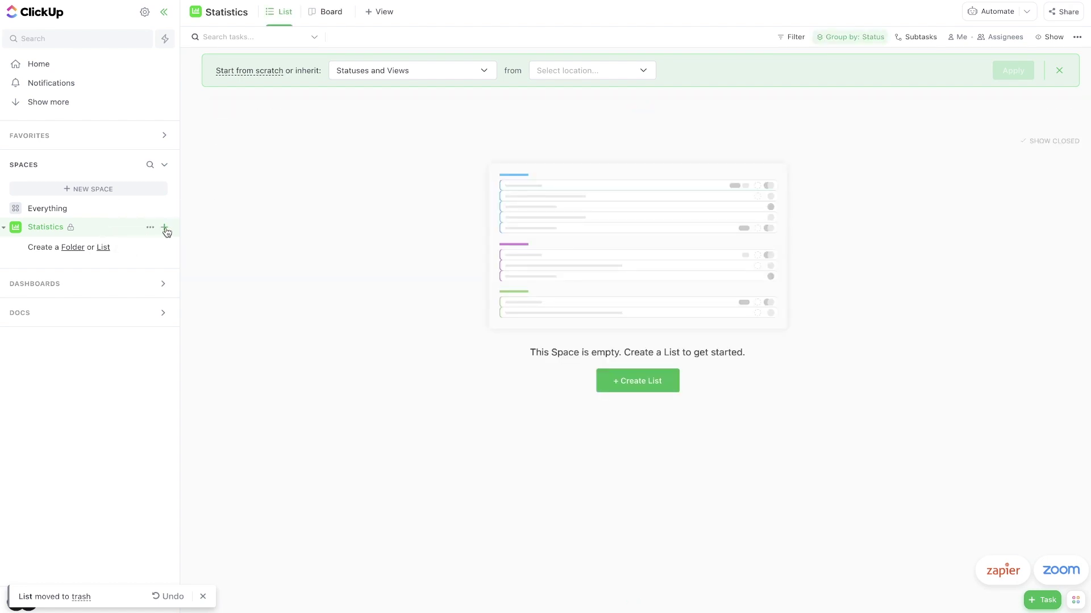
click(166, 228)
click(199, 256)
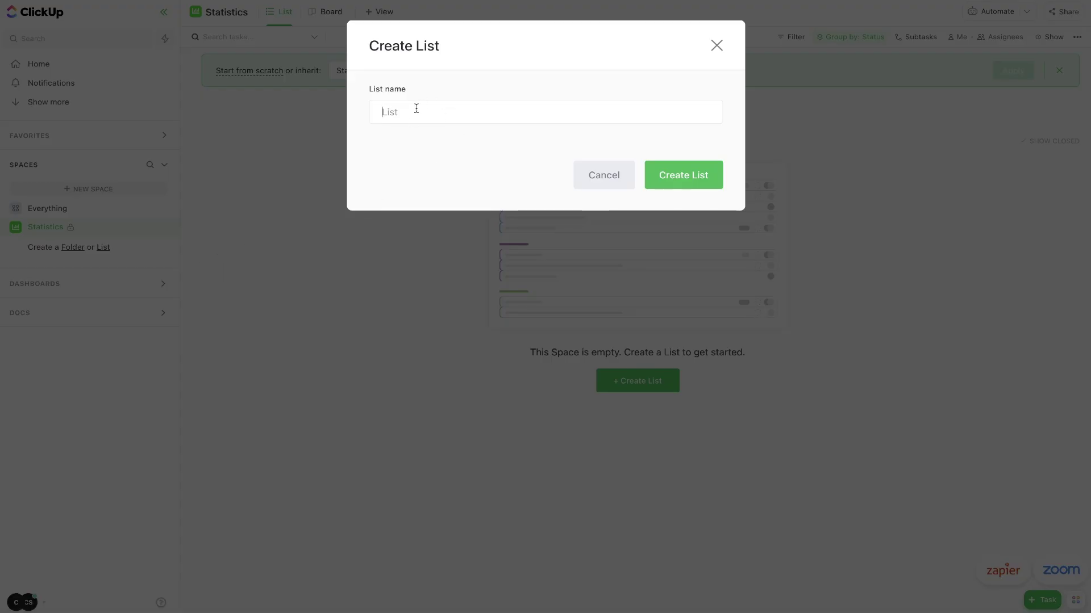
text(Descriptive statistics)
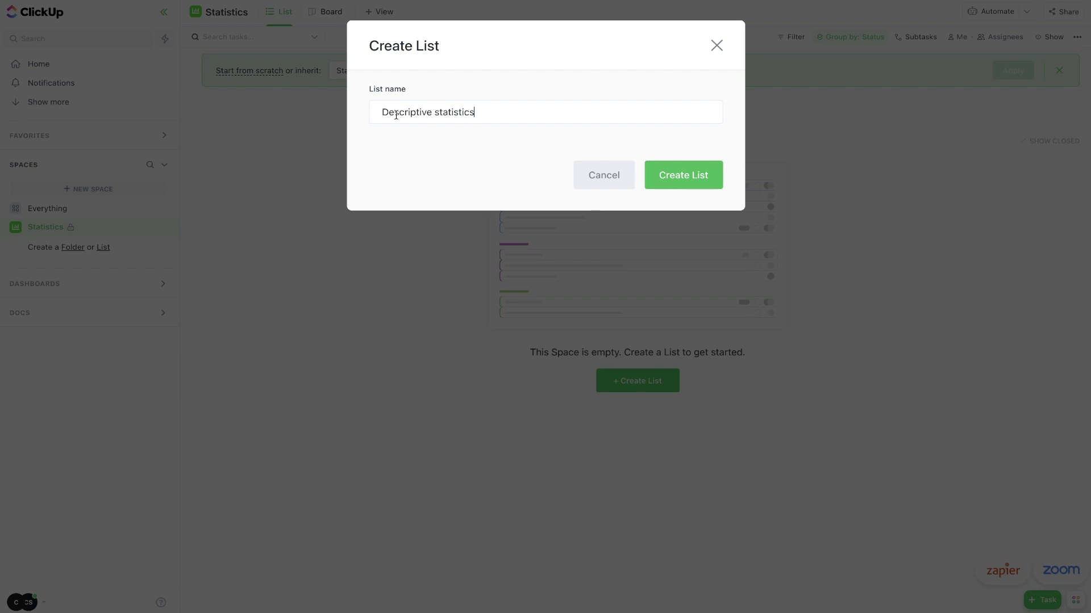
click(436, 112)
key(Delete)
text(S Study)
click(683, 175)
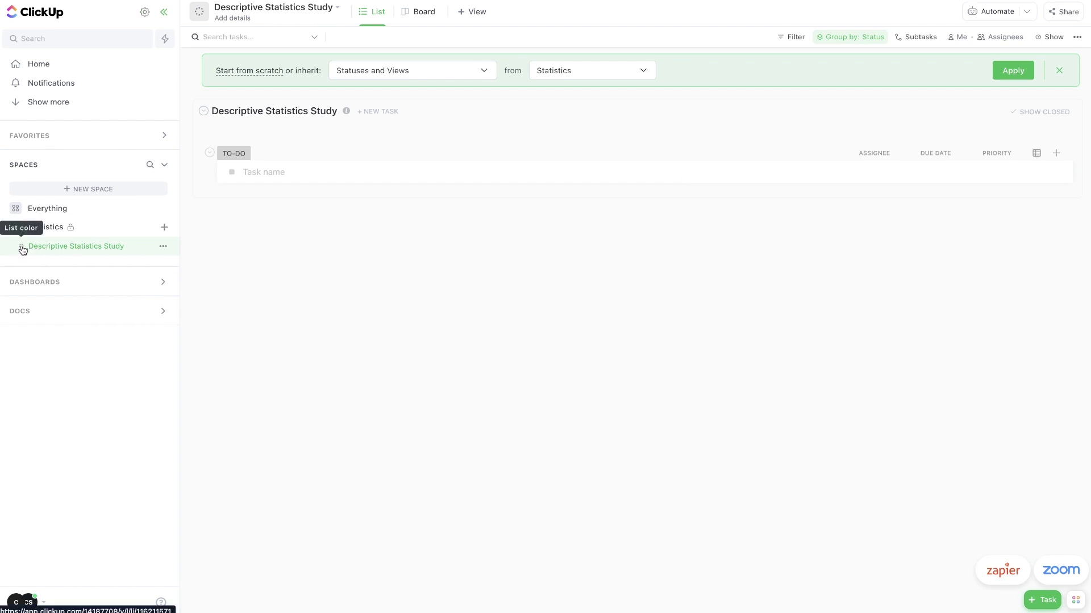
Step: Replace the CLIENTS and INTERNAL location colours with TEST, HOMEWORK, STUDY and PAPER labels
click(22, 248)
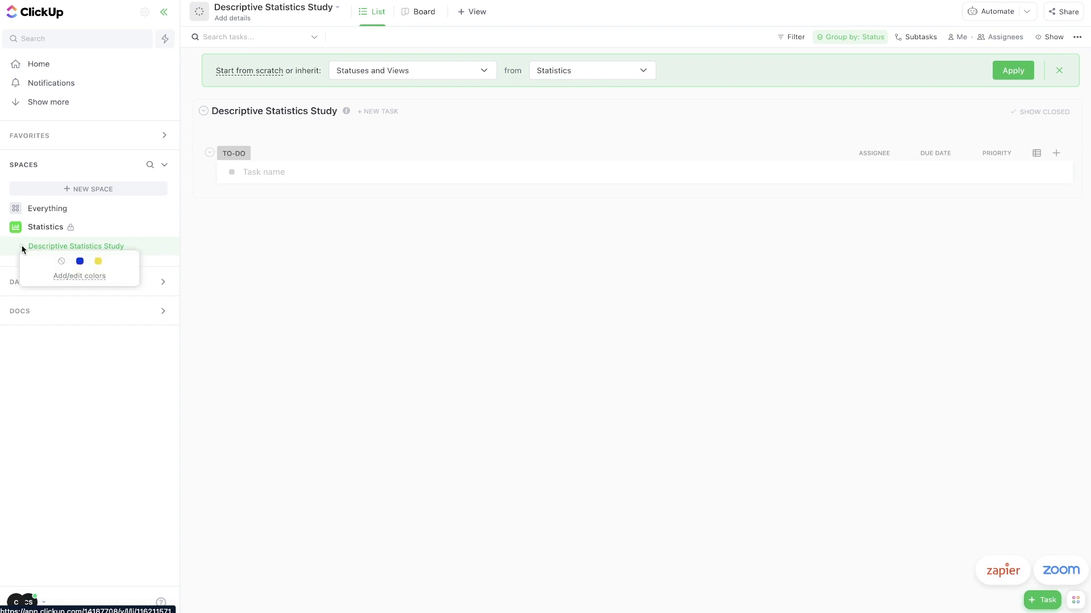
click(67, 277)
click(670, 190)
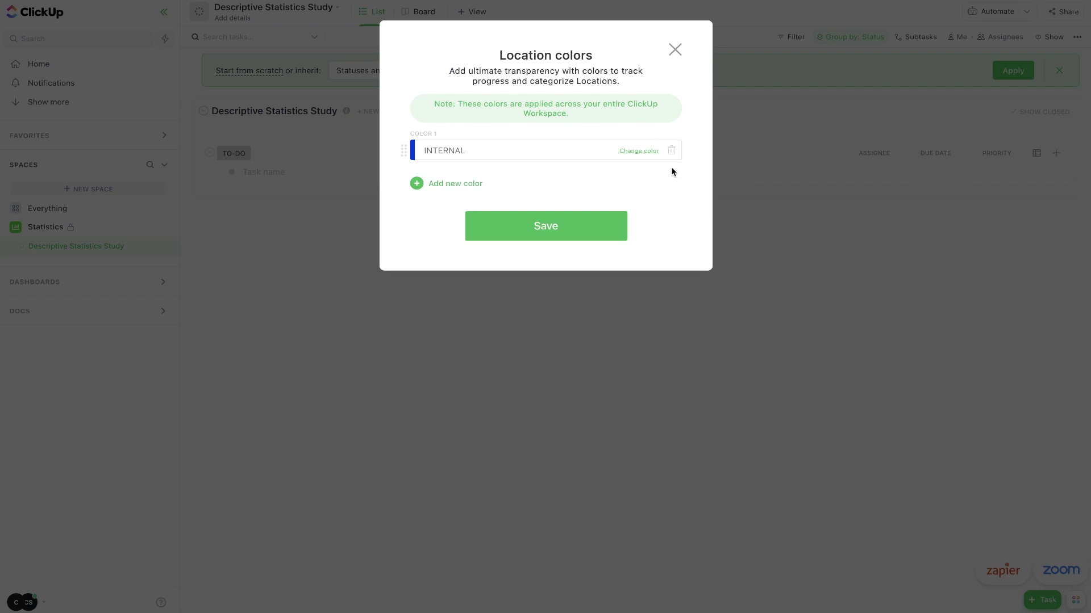
click(671, 151)
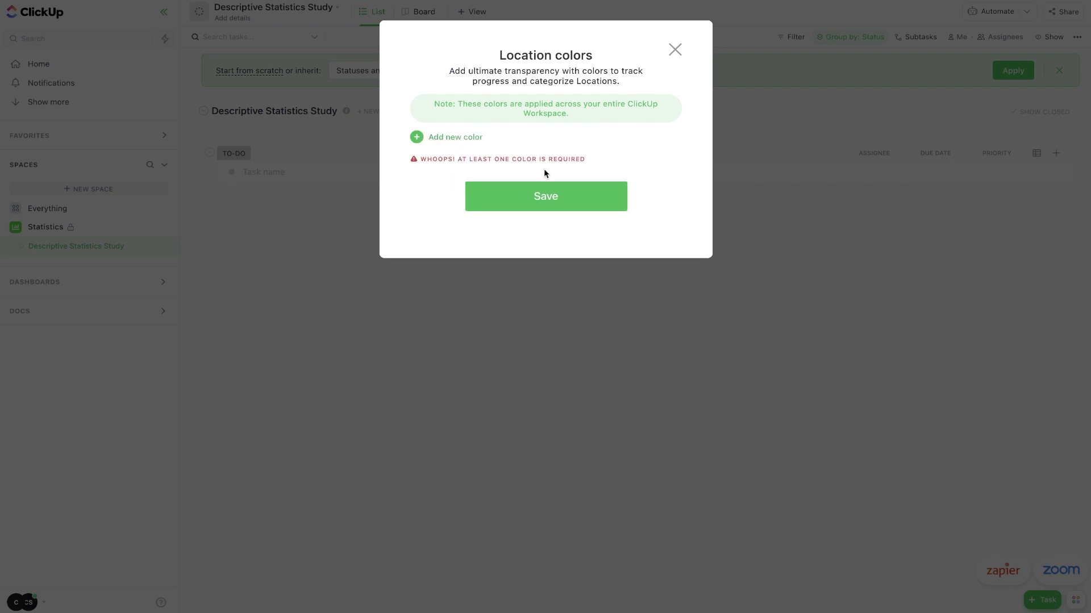
click(448, 139)
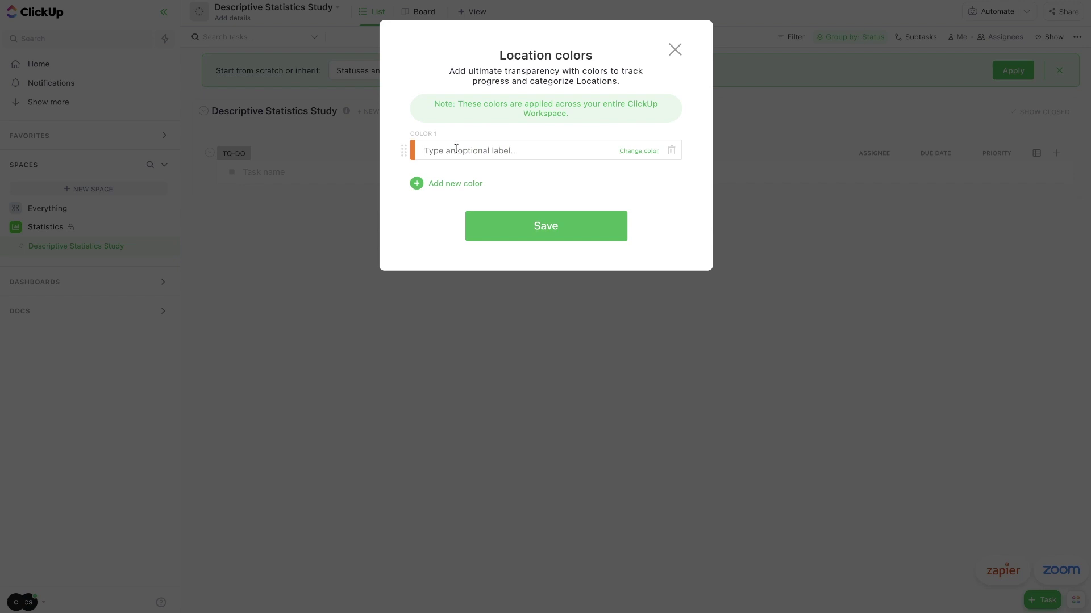
text(TEST)
key(ctrl+a)
click(420, 187)
text(HOMEWORK)
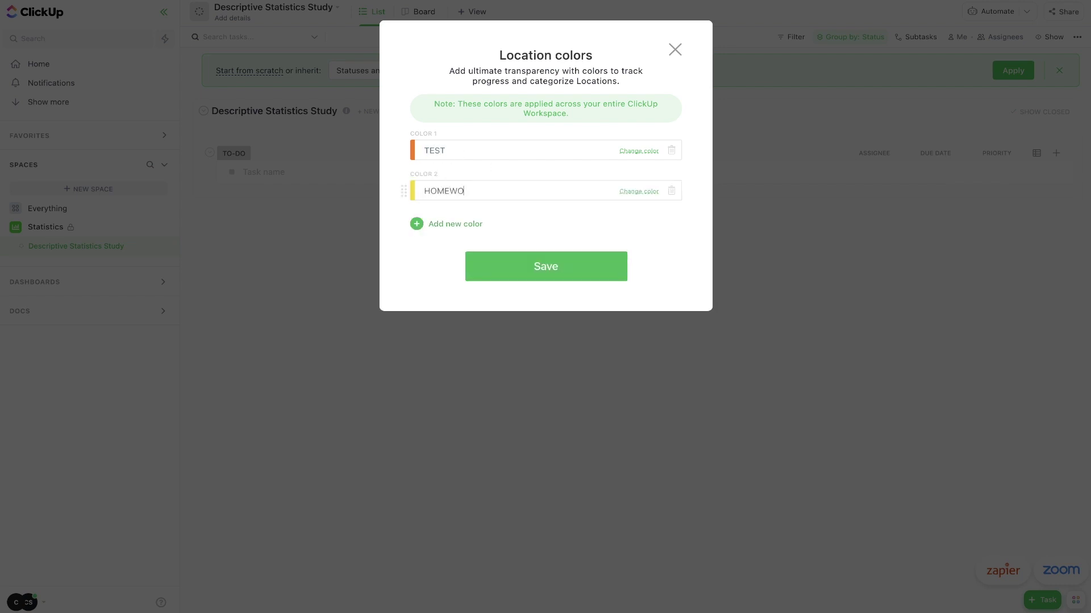
click(469, 226)
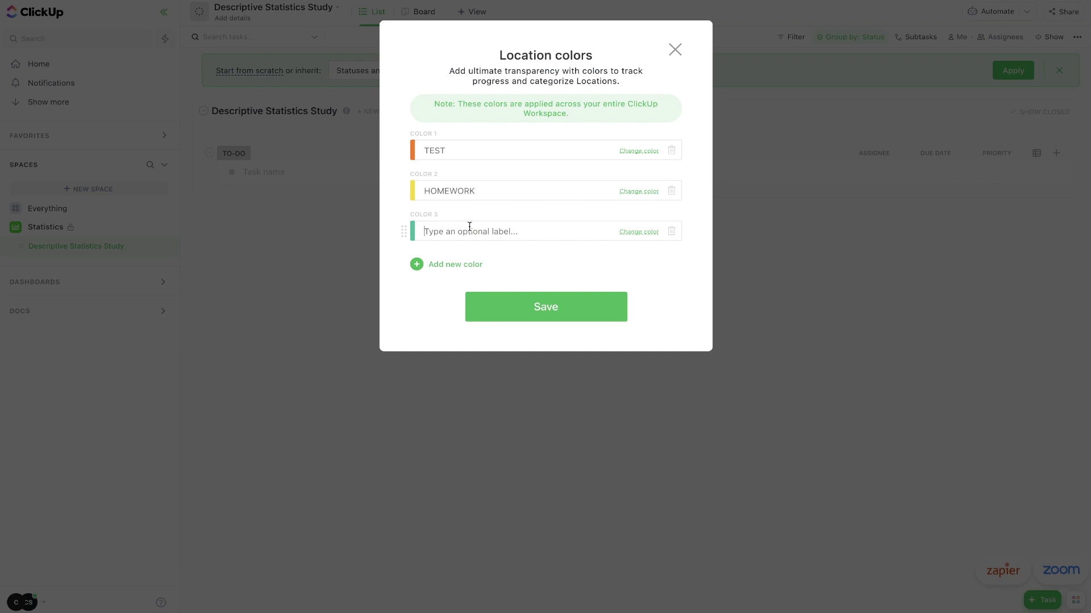
text(STUDY)
click(446, 264)
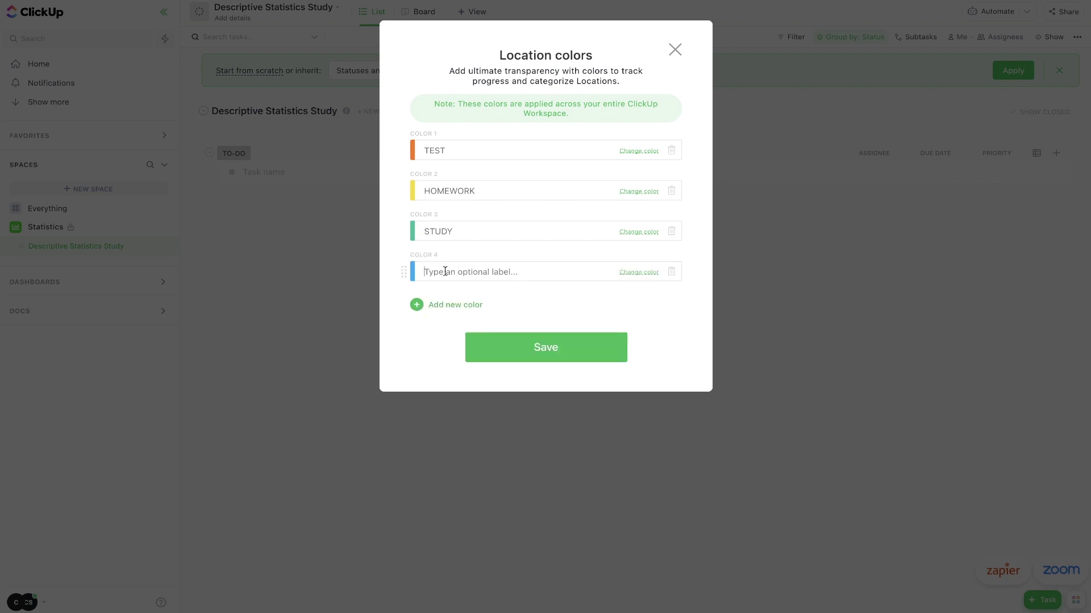
text(PAPER)
click(530, 348)
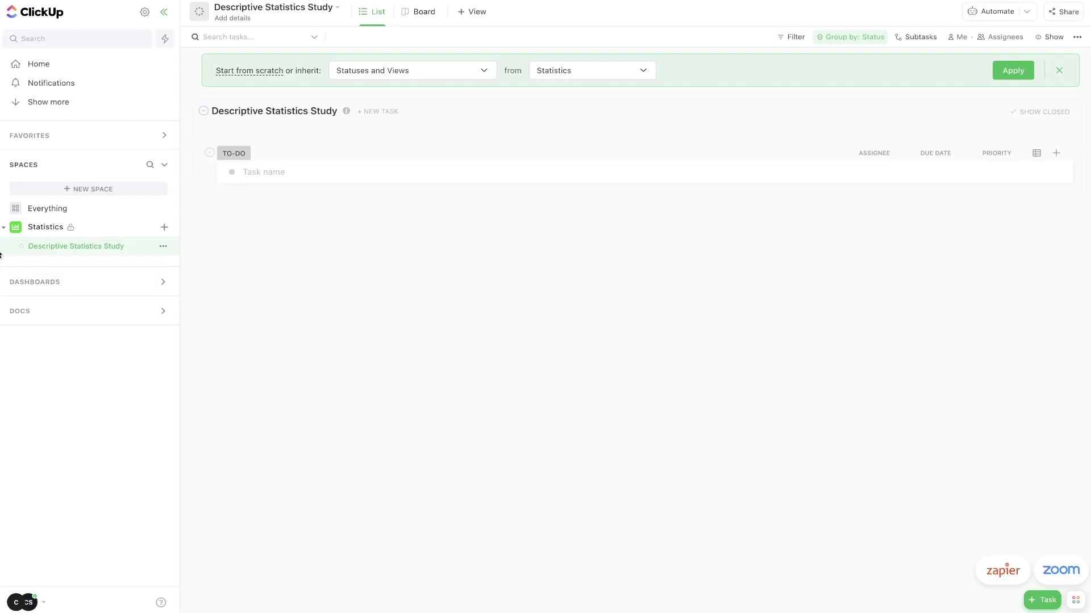
Step: Mark the list yellow and type the task 'Complete questions 1-20 on page 10 of Stats Book'
click(22, 248)
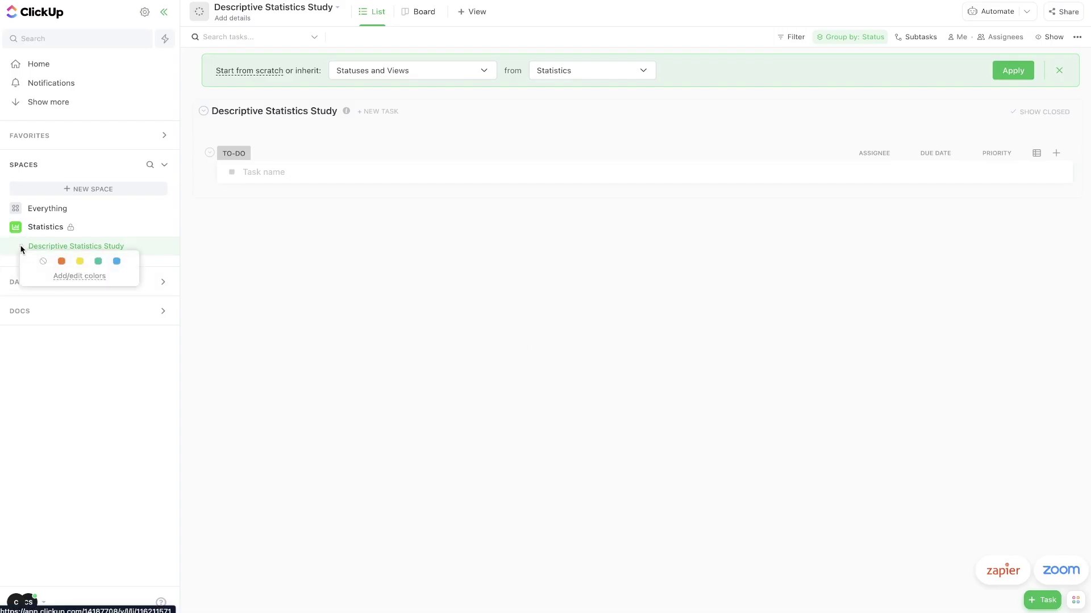
click(80, 261)
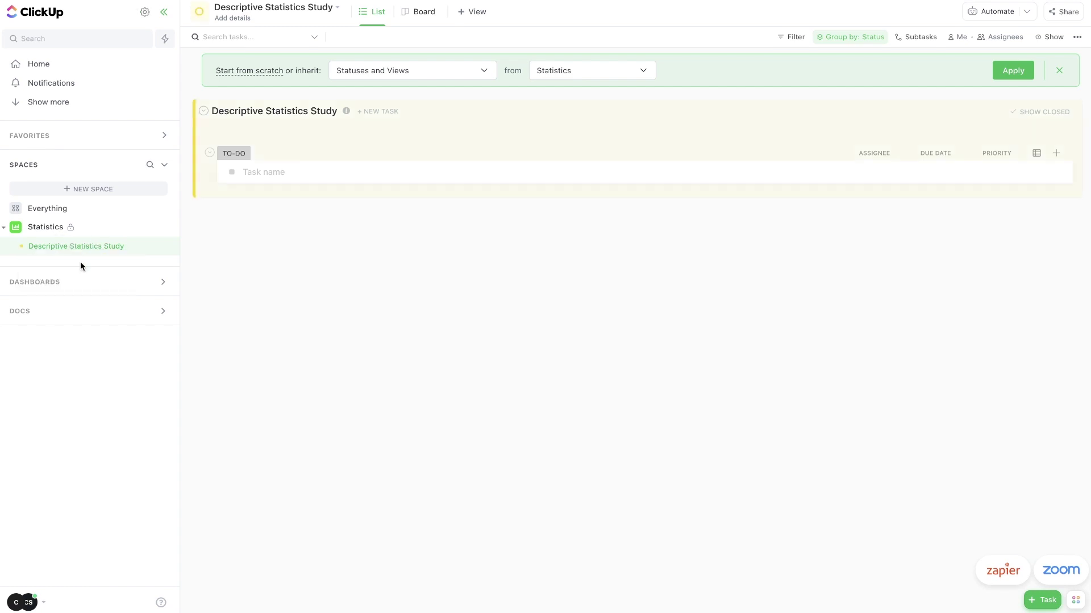
click(267, 172)
text(Complete)
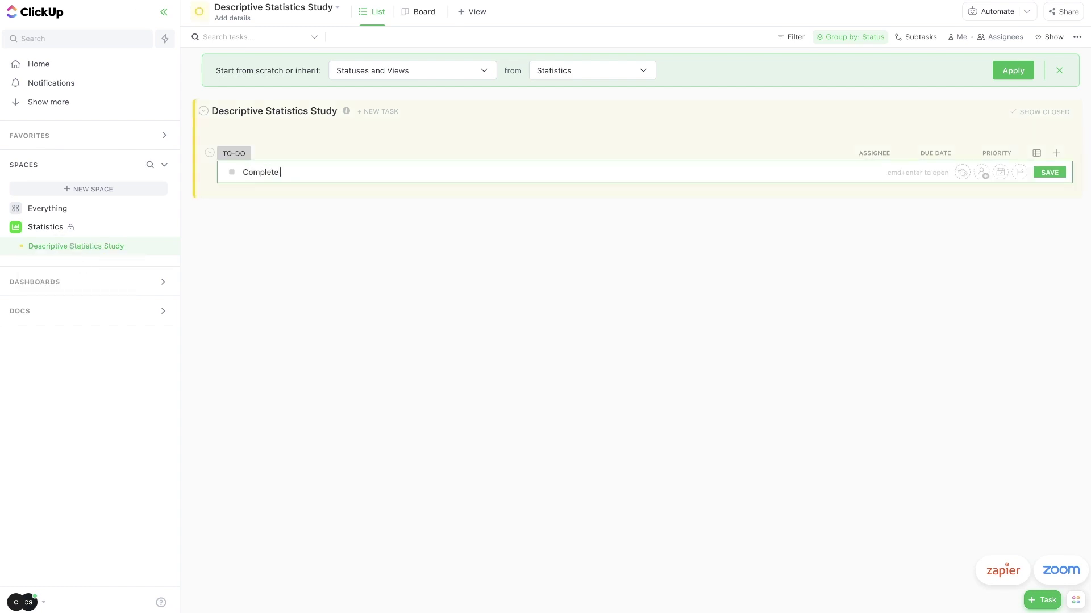
text( questions 1-20 on page 10 of Stats Book)
Step: Save the Stats Book task, assign it to Me, and hide the Assignee column
click(1049, 172)
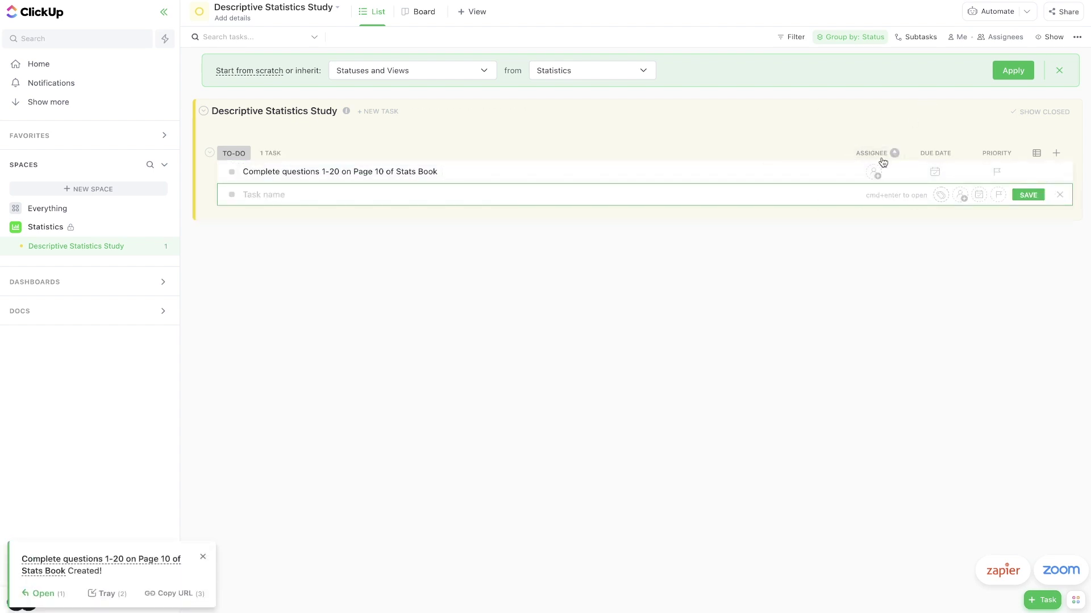
click(874, 173)
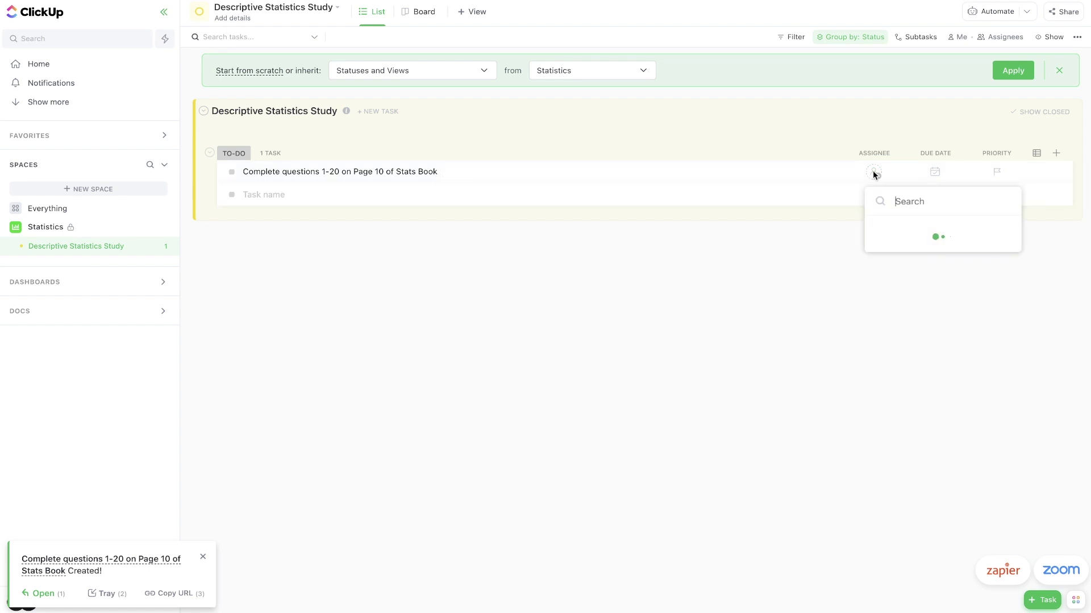
click(905, 233)
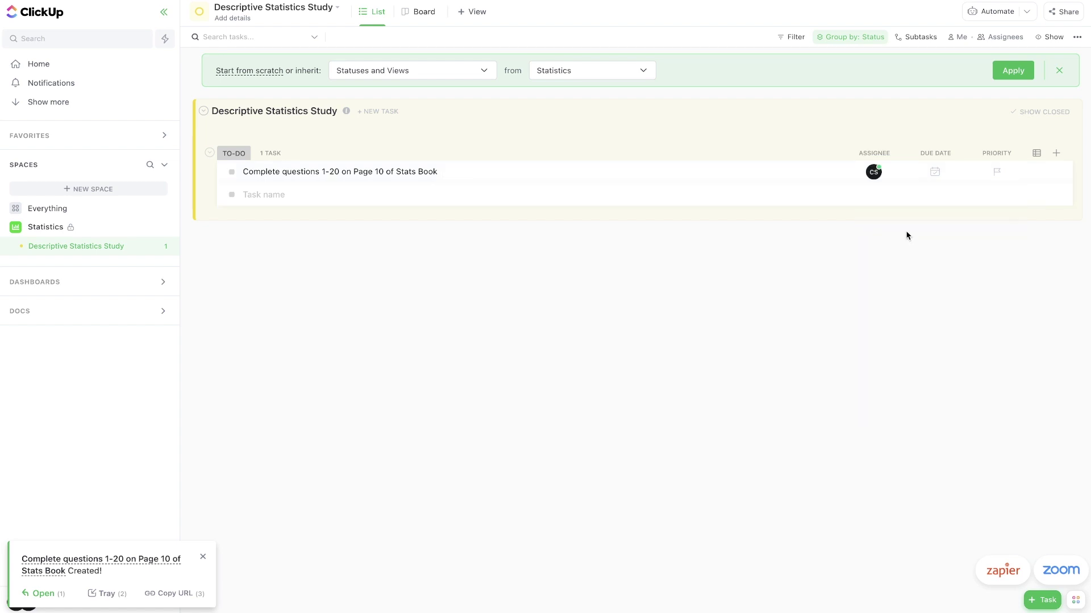
click(874, 173)
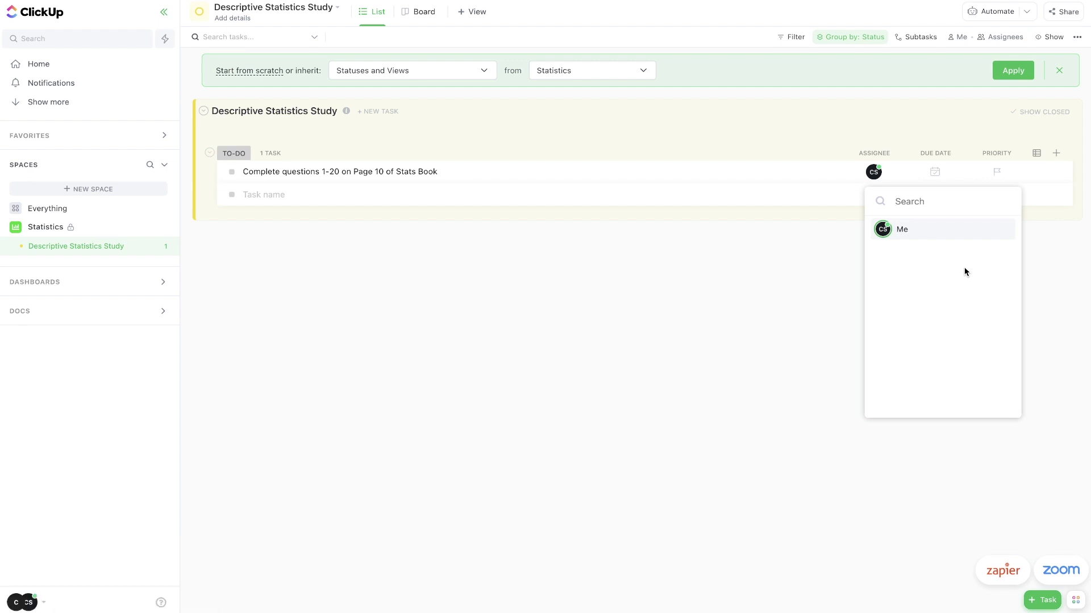
click(798, 336)
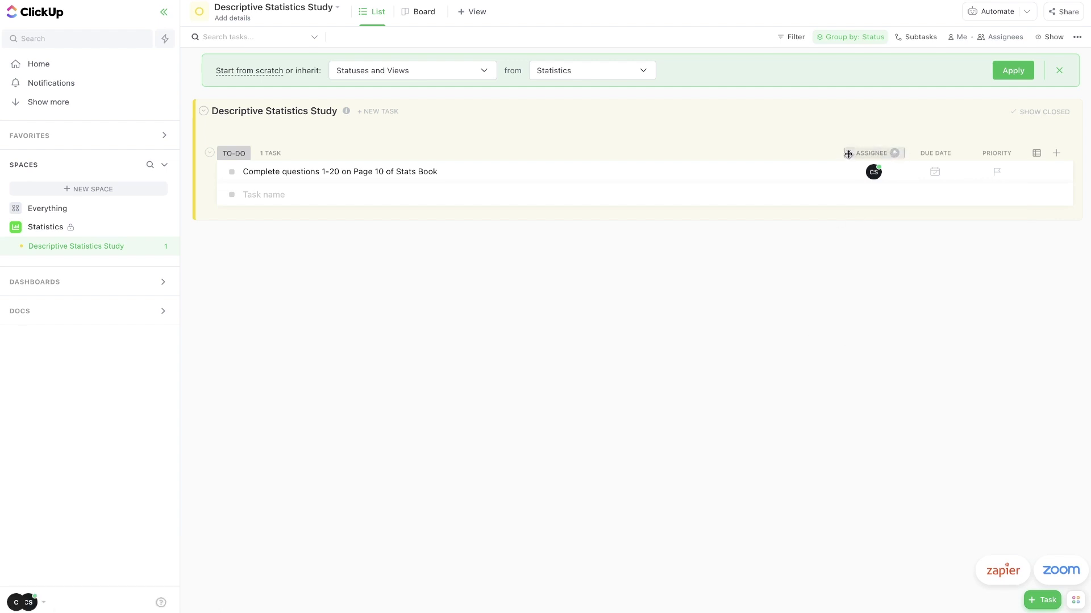
click(870, 153)
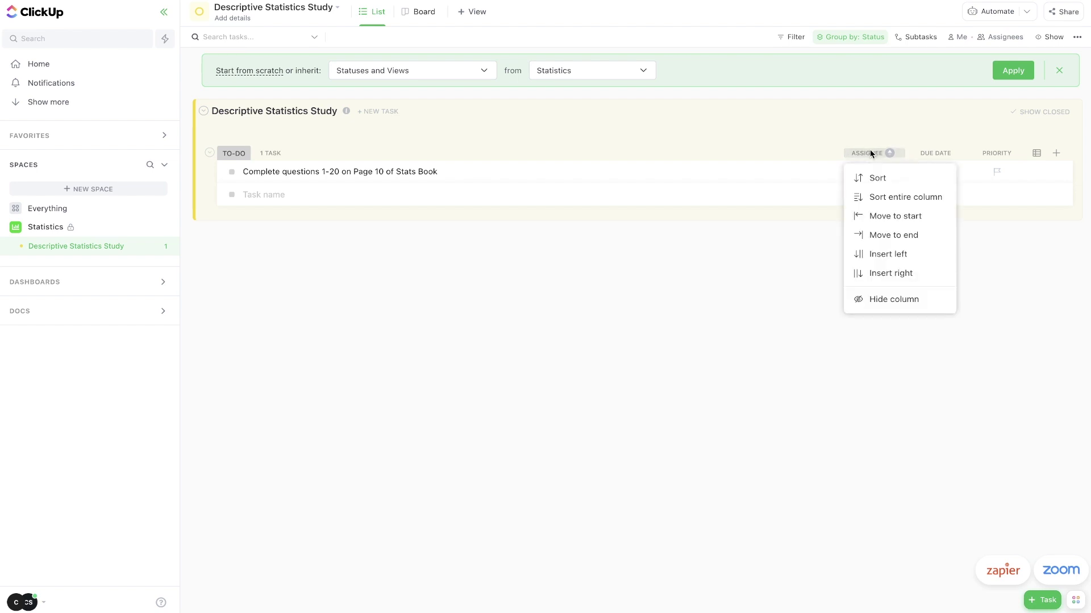
click(888, 302)
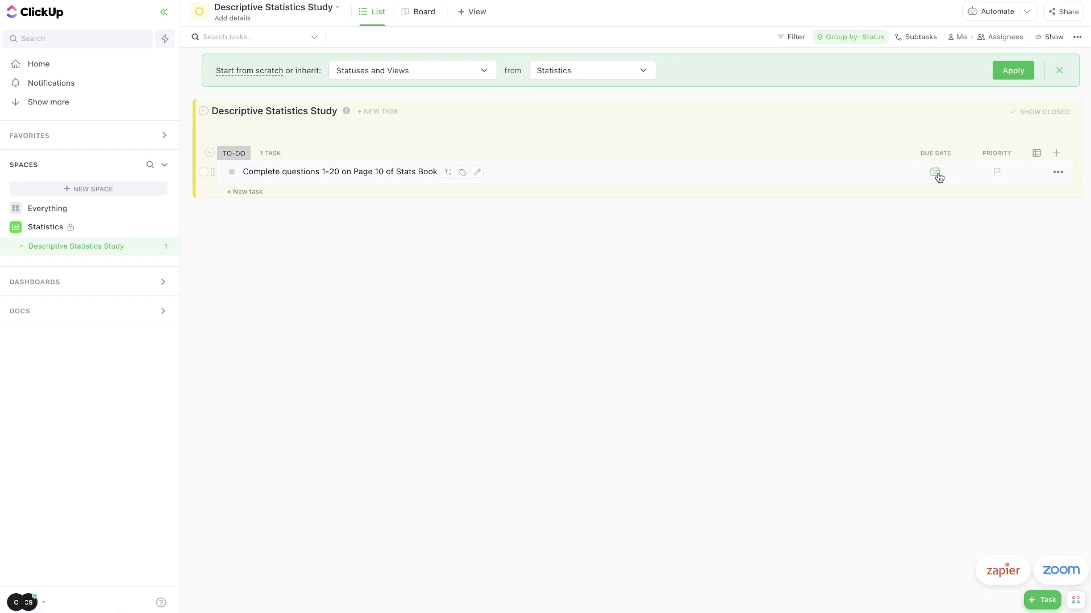
Step: Set the Stats Book task's due date to Dec 3 and its priority to High
click(937, 177)
scroll(937, 126, down, 2)
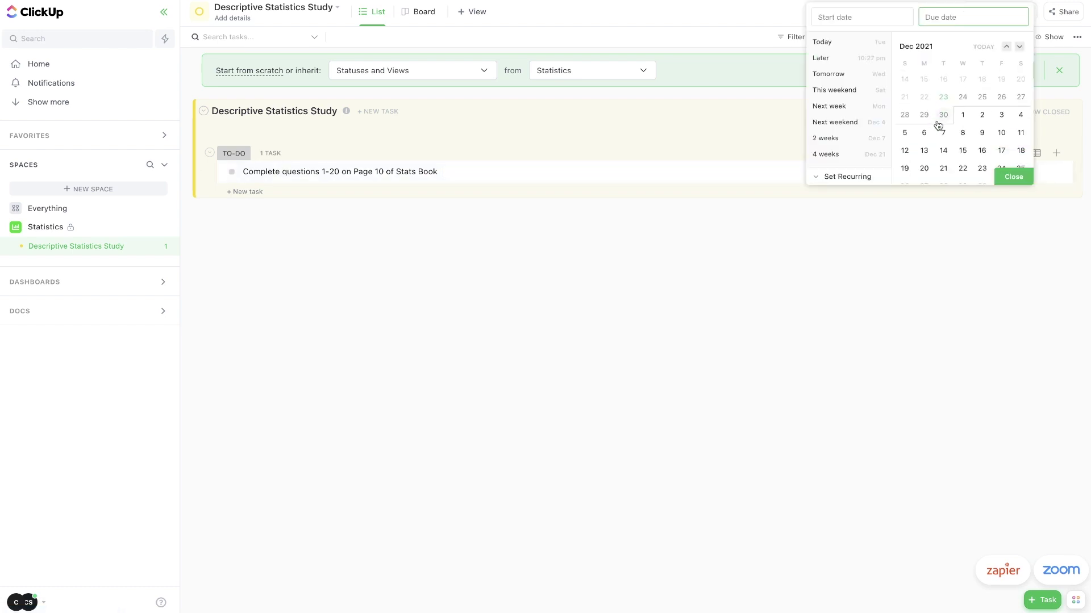
click(1002, 113)
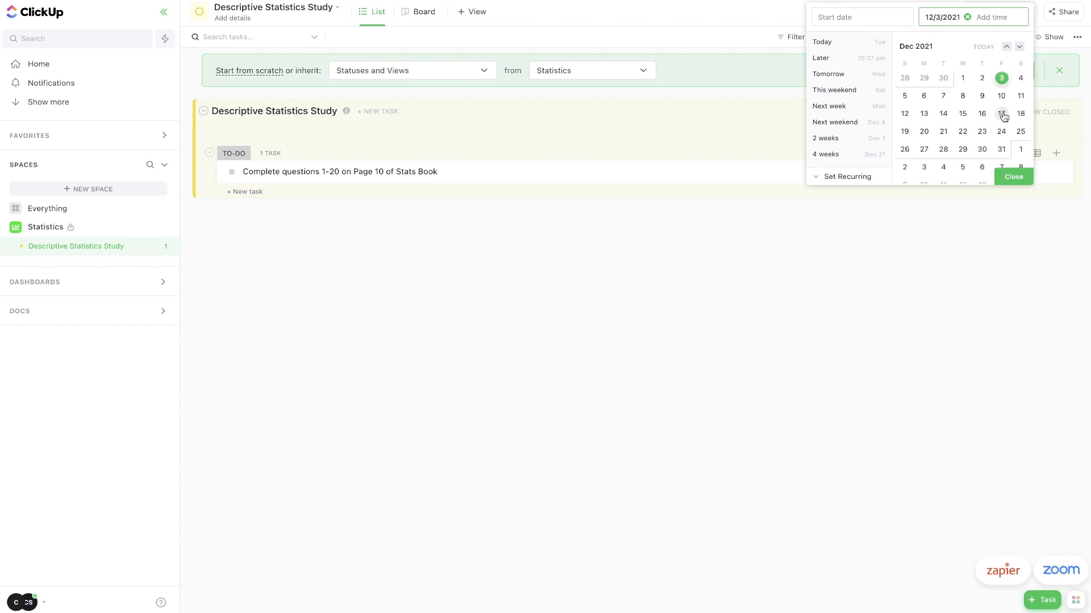
click(1016, 180)
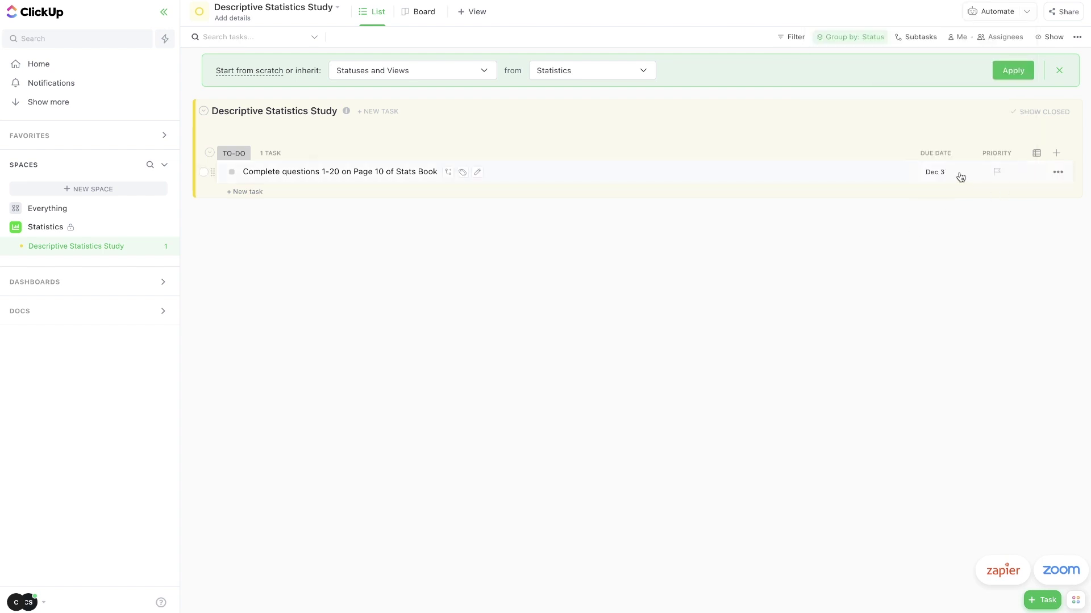
click(997, 171)
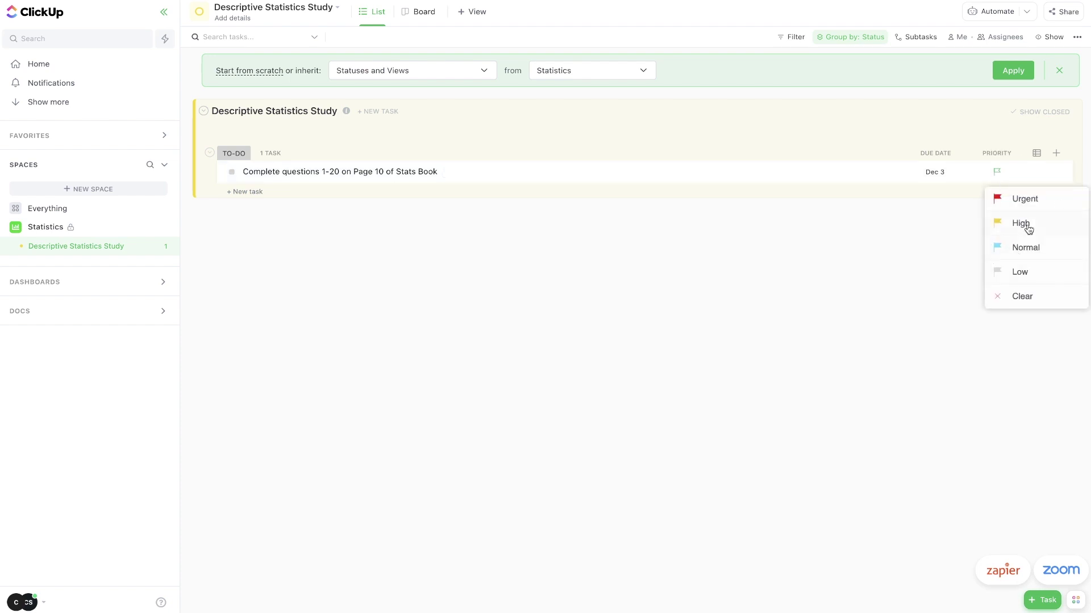
click(1028, 228)
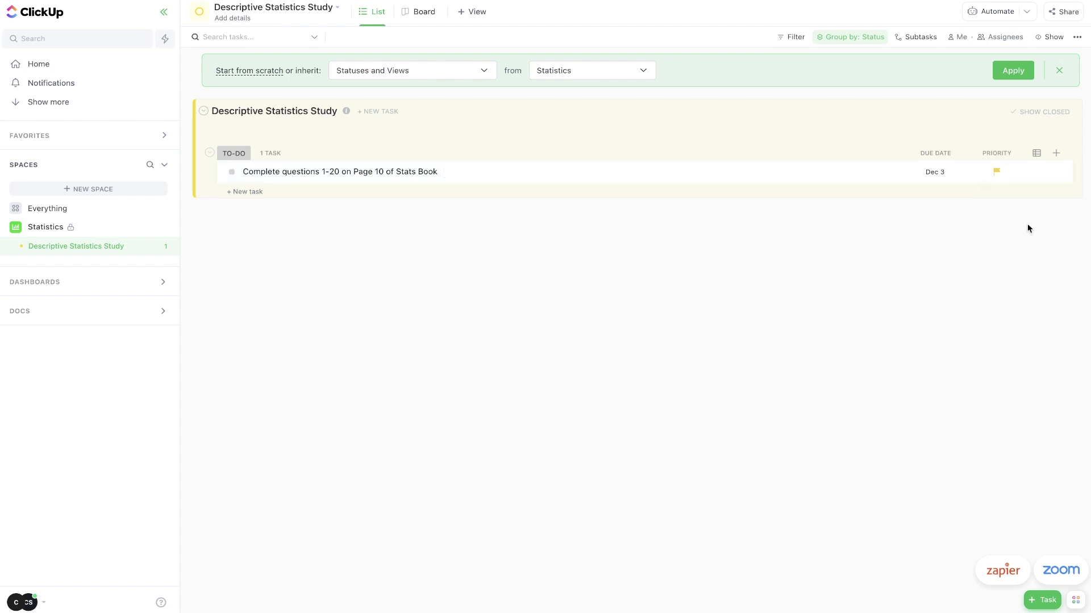
click(1057, 155)
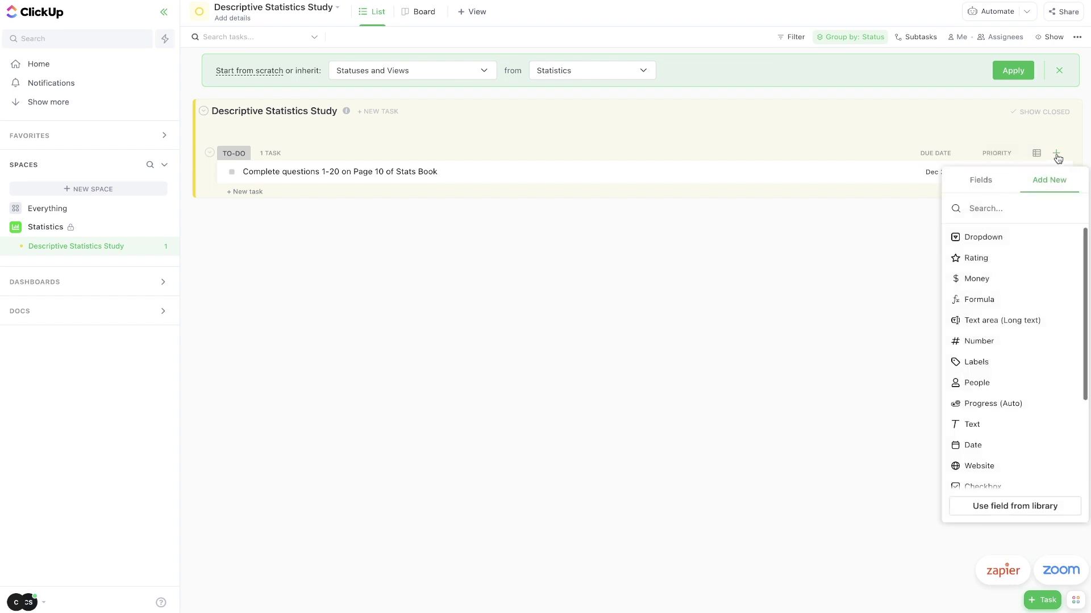
Step: Add a Book dropdown column with options Stats 101 Book and Stats Explained, set to Stats Explained
scroll(1007, 246, down, 3)
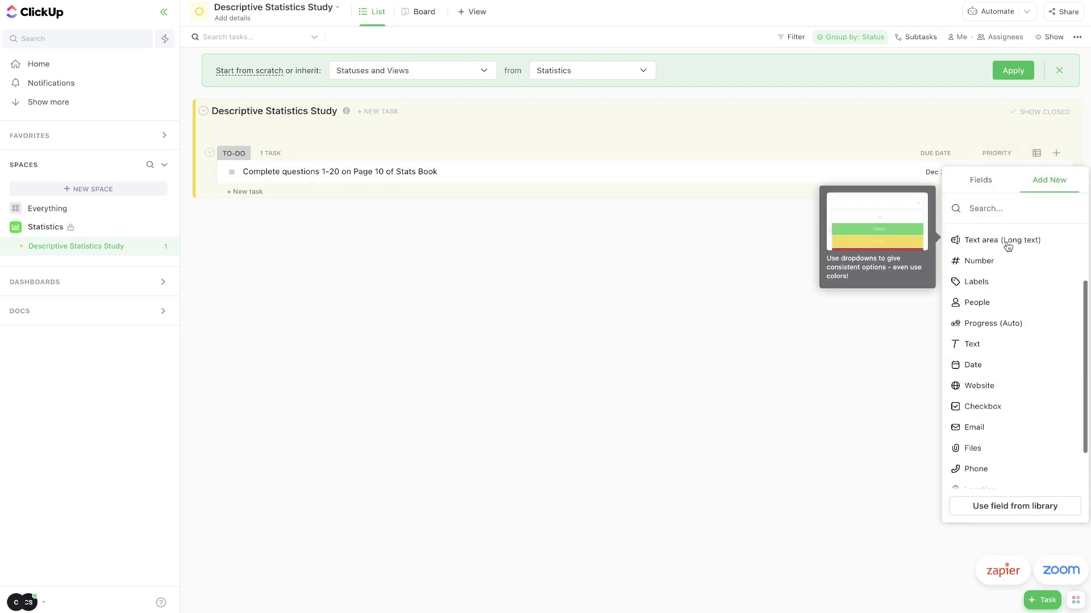
scroll(1007, 246, down, 2)
scroll(1038, 313, up, 4)
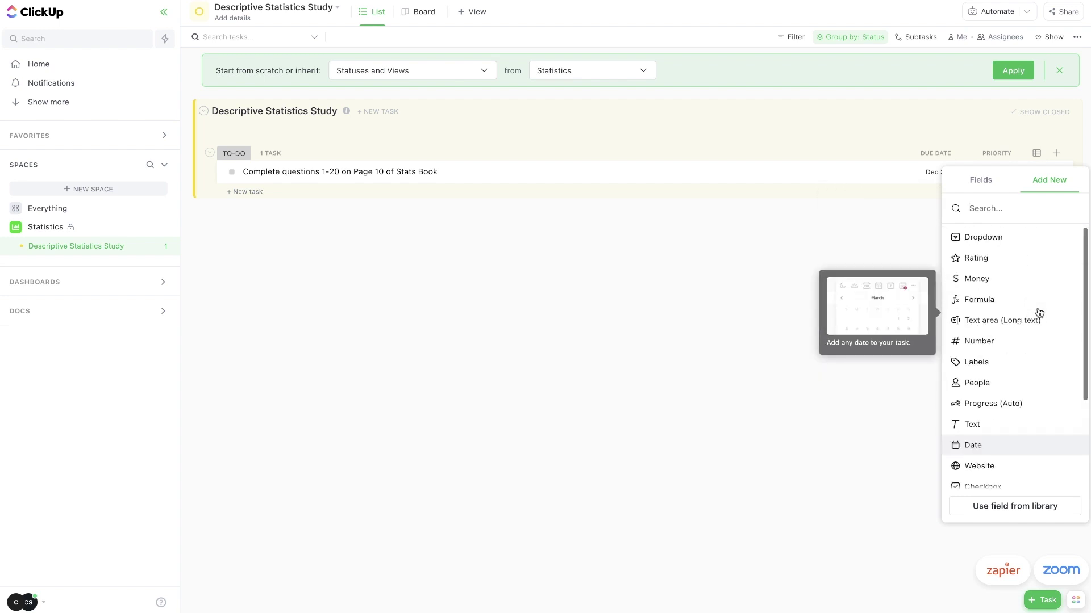
click(991, 237)
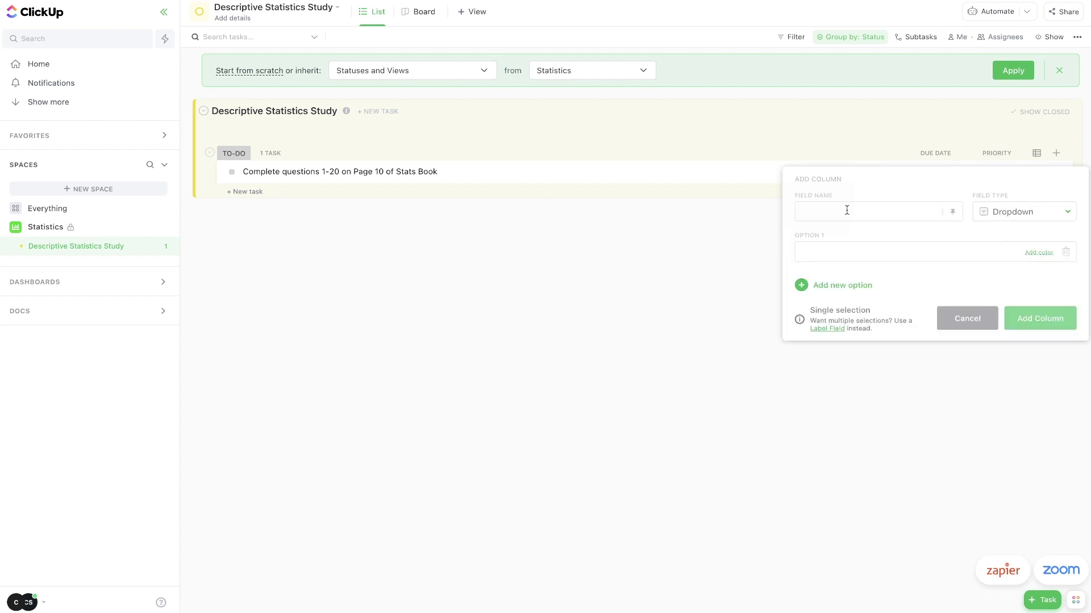
text(Book)
click(830, 245)
text(Stats 1010)
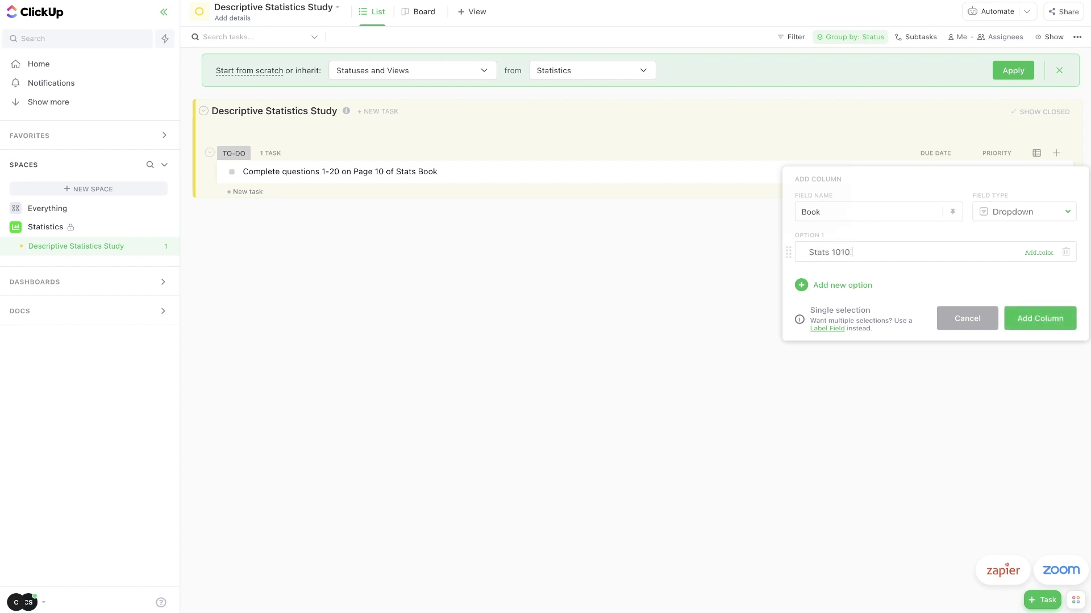
key(BackSpace)
text( Book)
key(Return)
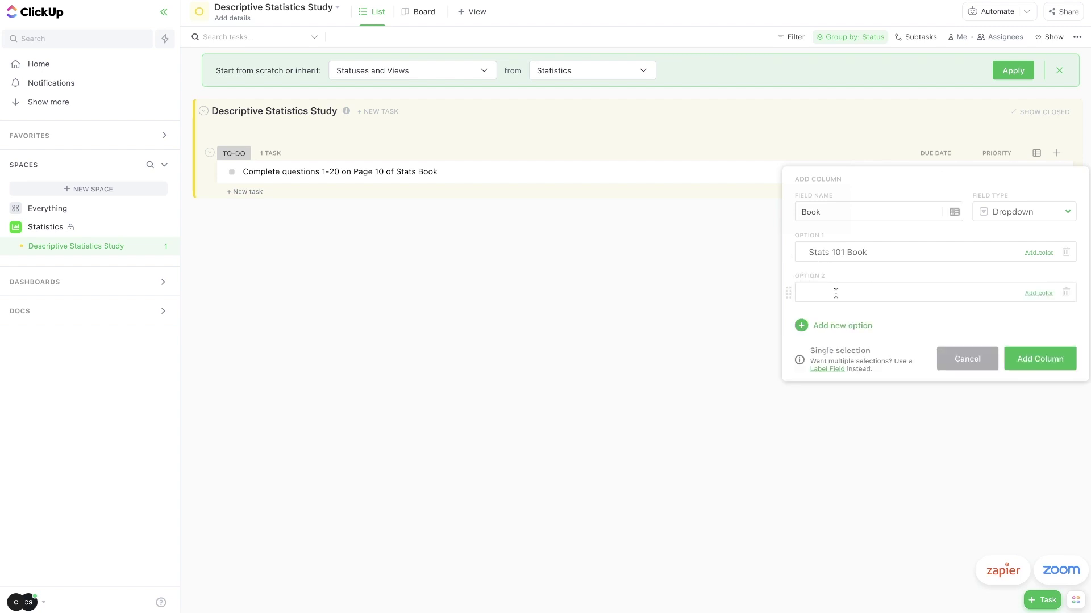
text(Stat)
text(s Exap)
text(ained)
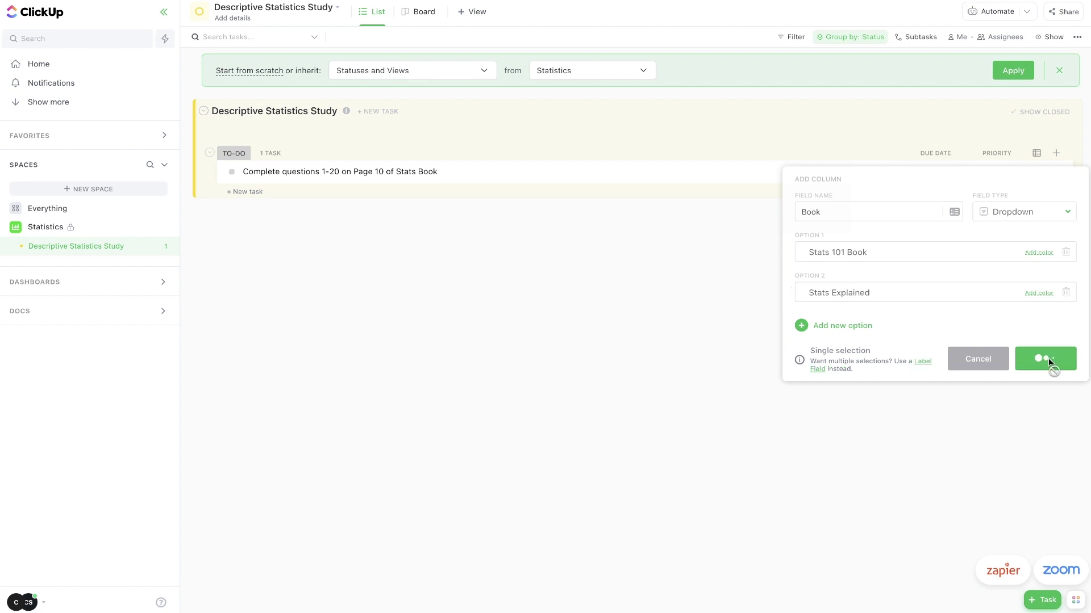
click(1049, 364)
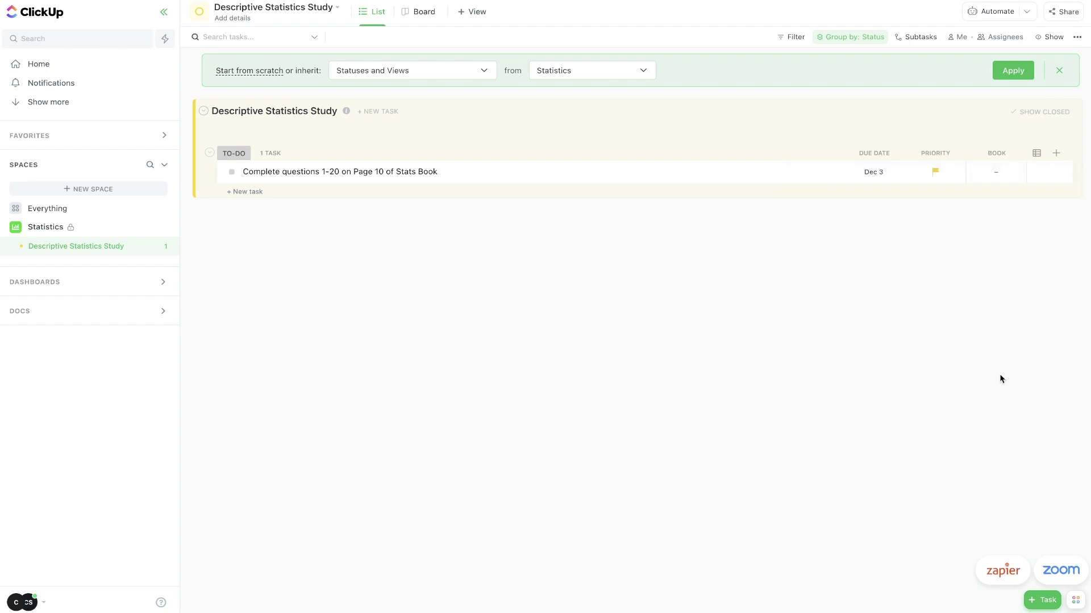
click(996, 177)
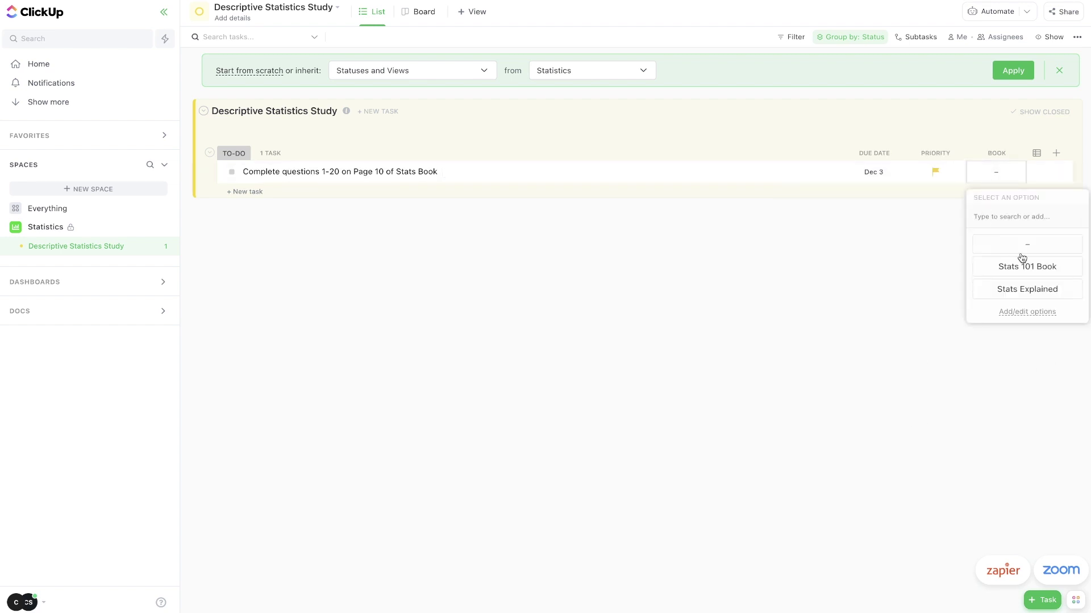
click(1030, 289)
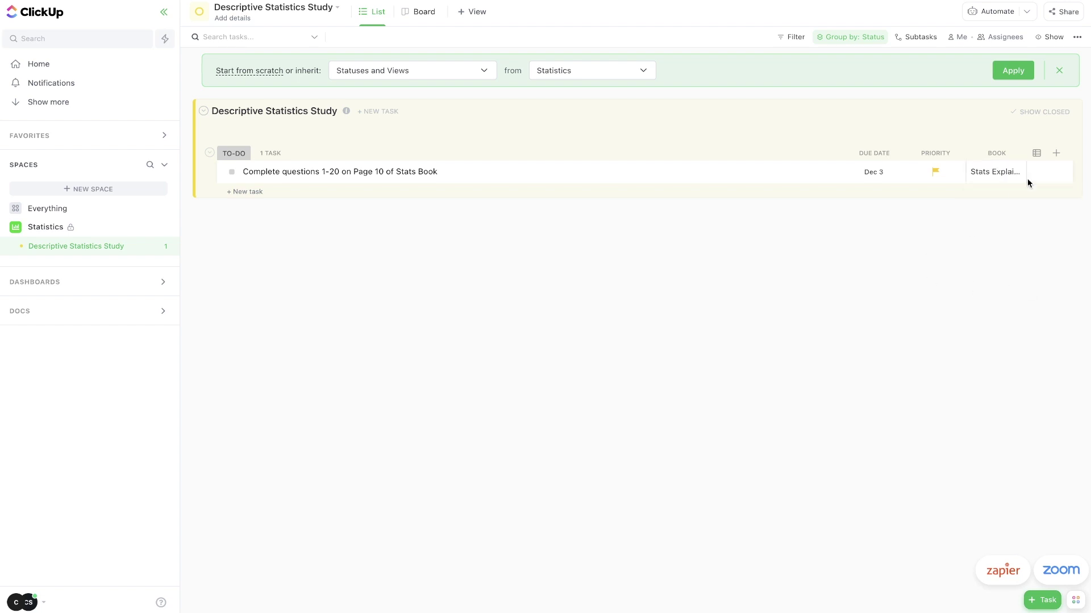
Step: Add a Points number column, give the task 130 points, and view the list as a board
click(1055, 153)
scroll(993, 339, down, 2)
scroll(992, 340, up, 1)
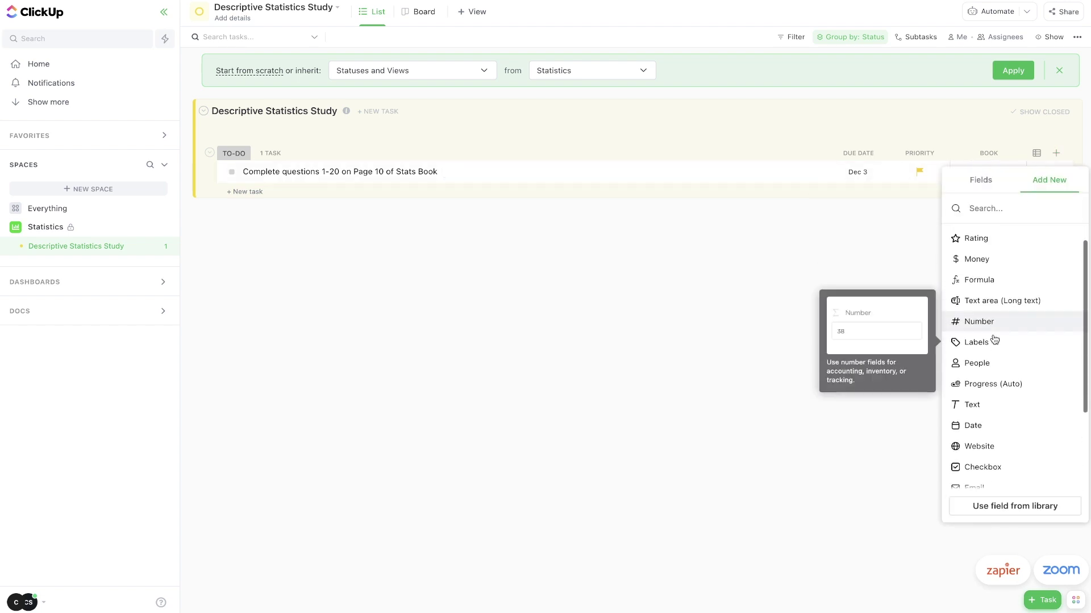
click(991, 325)
text(Points)
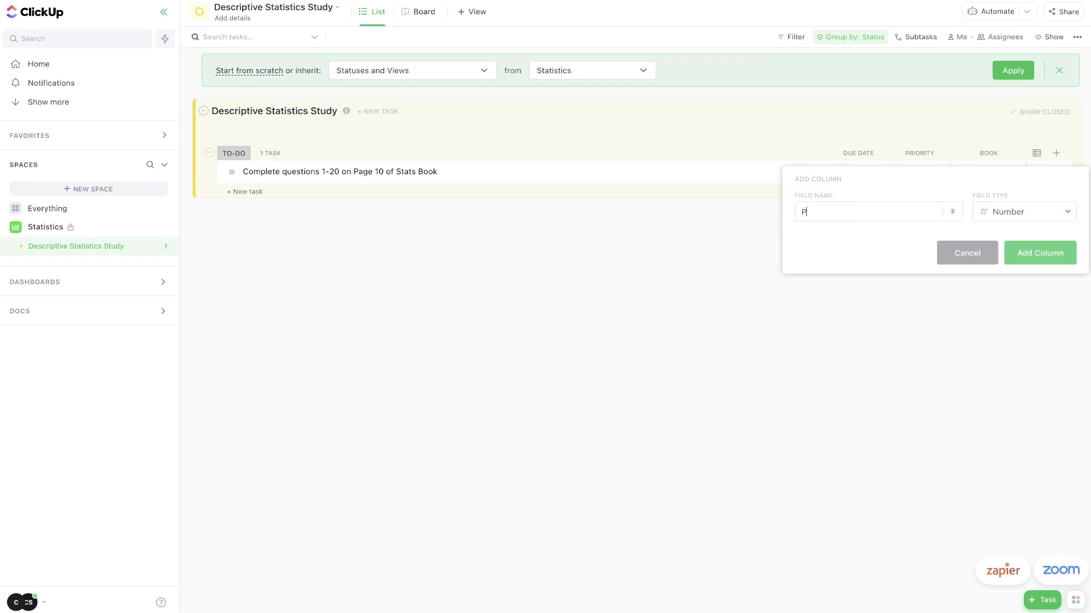
click(1037, 251)
click(993, 170)
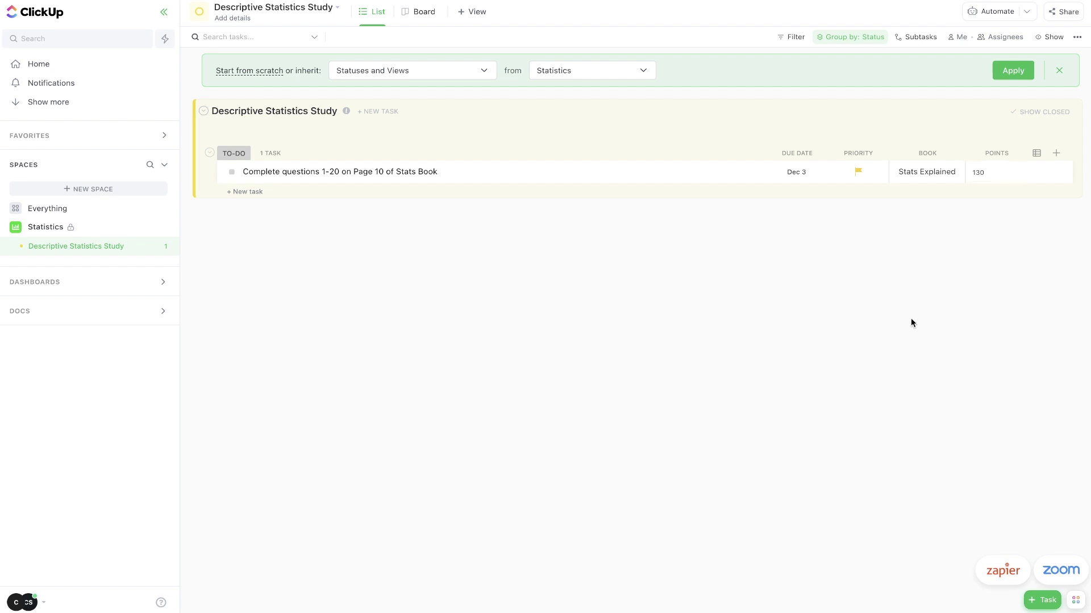
click(426, 17)
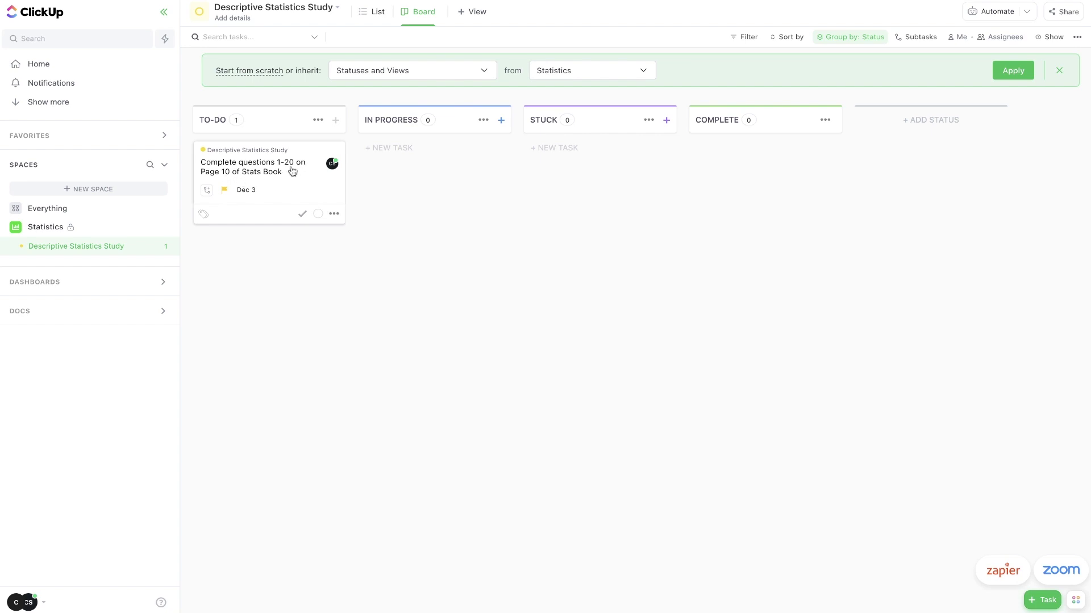
Step: Drag the Stats Book card through In Progress, Stuck and Complete, then back to To-Do
drag(275, 166, 613, 182)
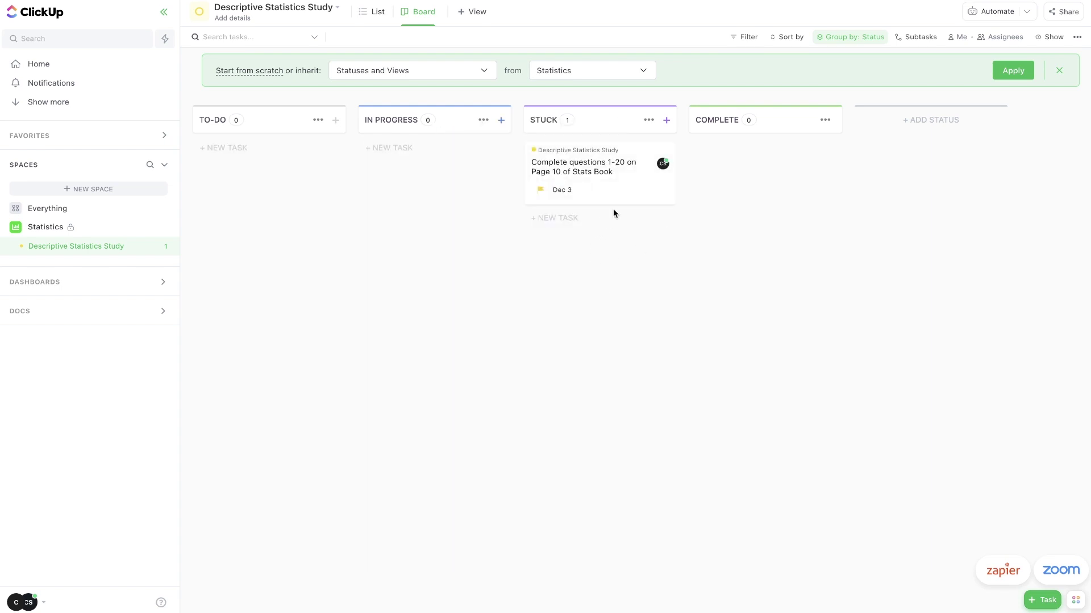
drag(620, 170, 744, 166)
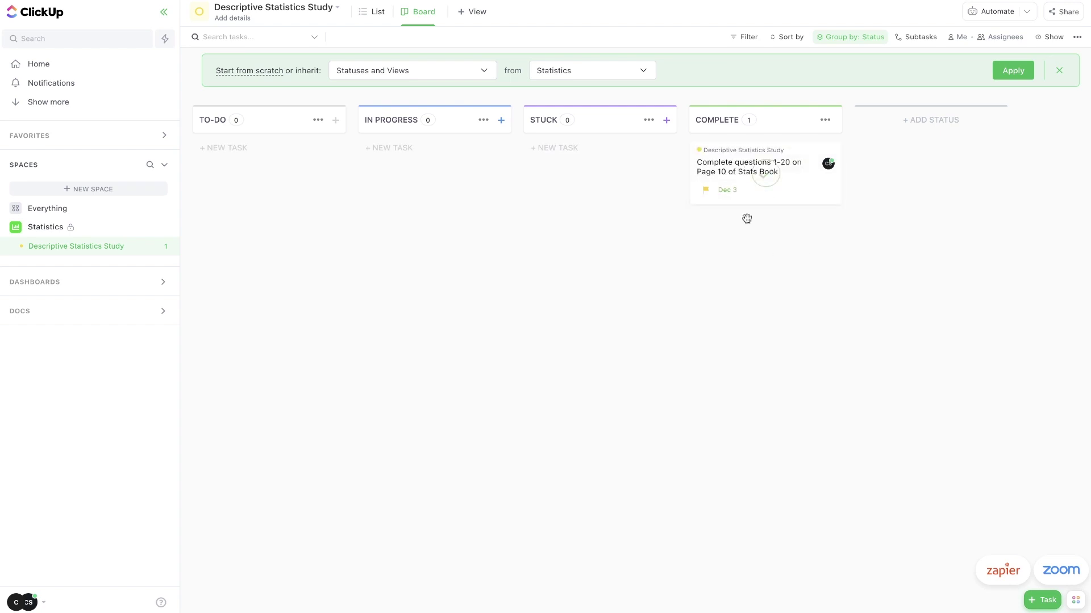
drag(803, 182, 285, 184)
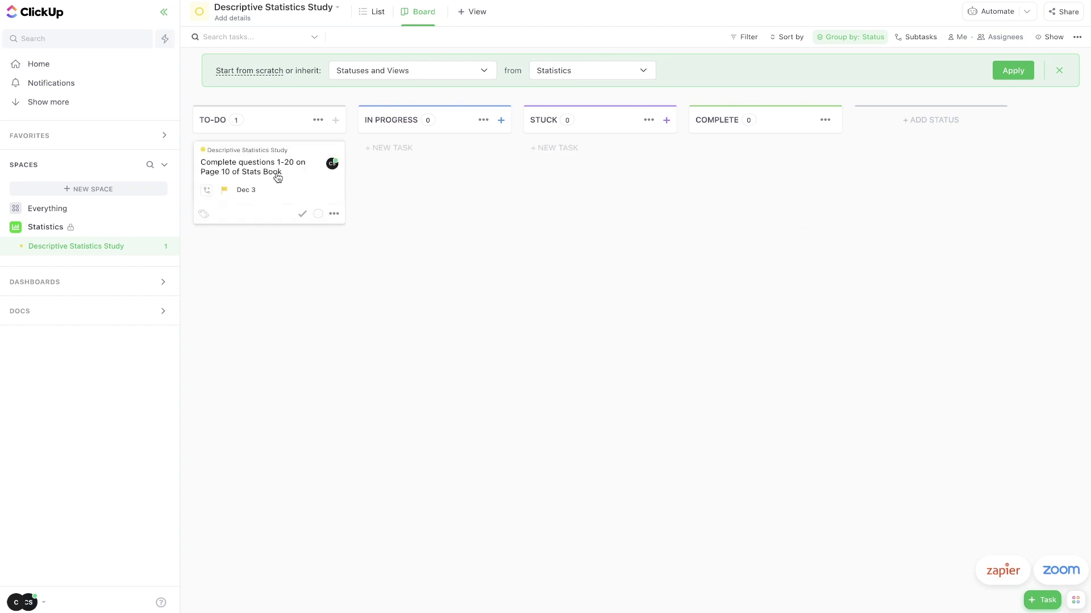
click(277, 176)
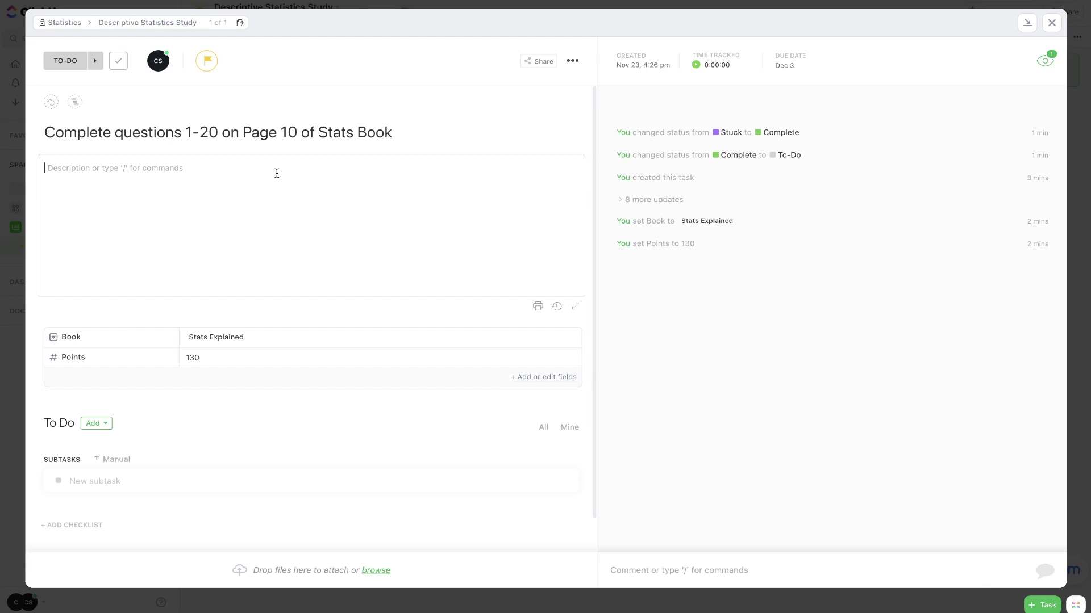
Step: Insert a description checklist with items Question 1, Question 2 and Question 3
text(/)
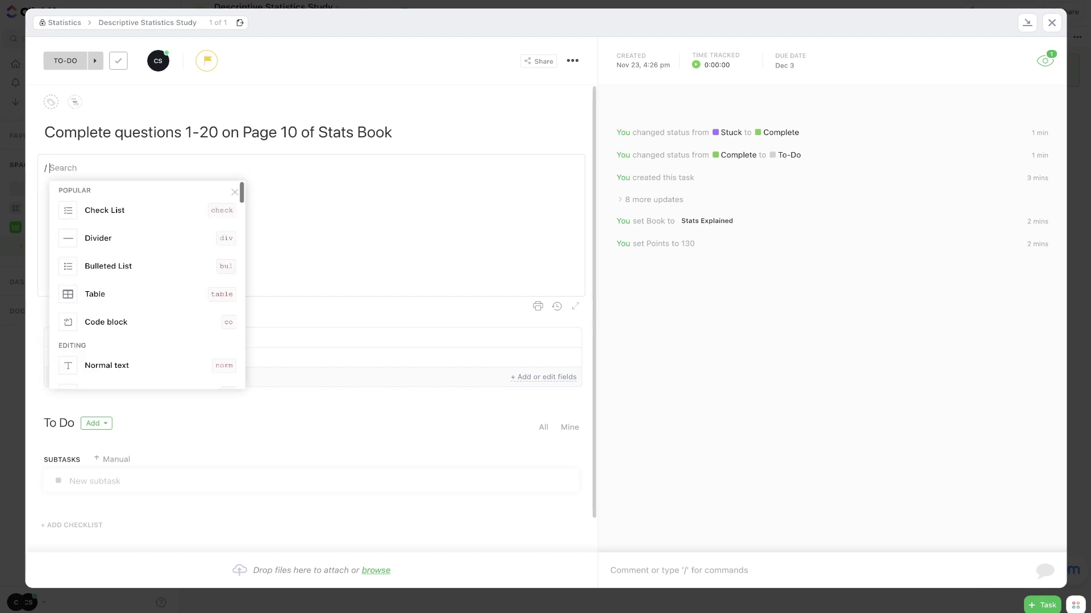
click(132, 211)
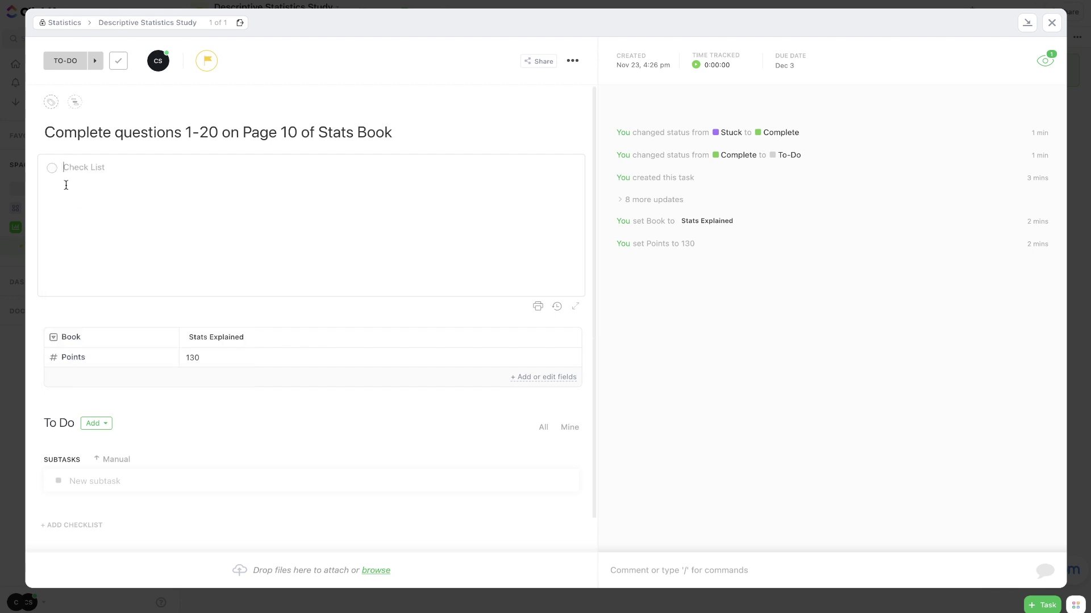
text(Question 1)
key(Return)
text(Question 2)
key(Return)
text(Question 3)
Step: Tick all three checklist items, then delete them to empty the description
click(52, 167)
click(51, 182)
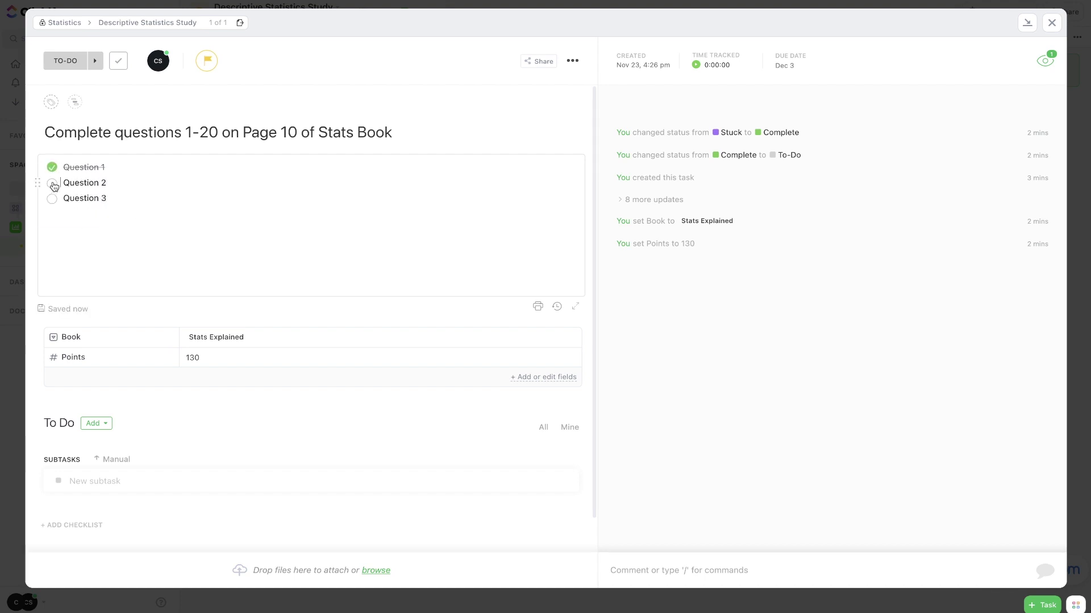
click(53, 201)
drag(196, 192, 54, 158)
key(BackSpace)
key(BackSpace)
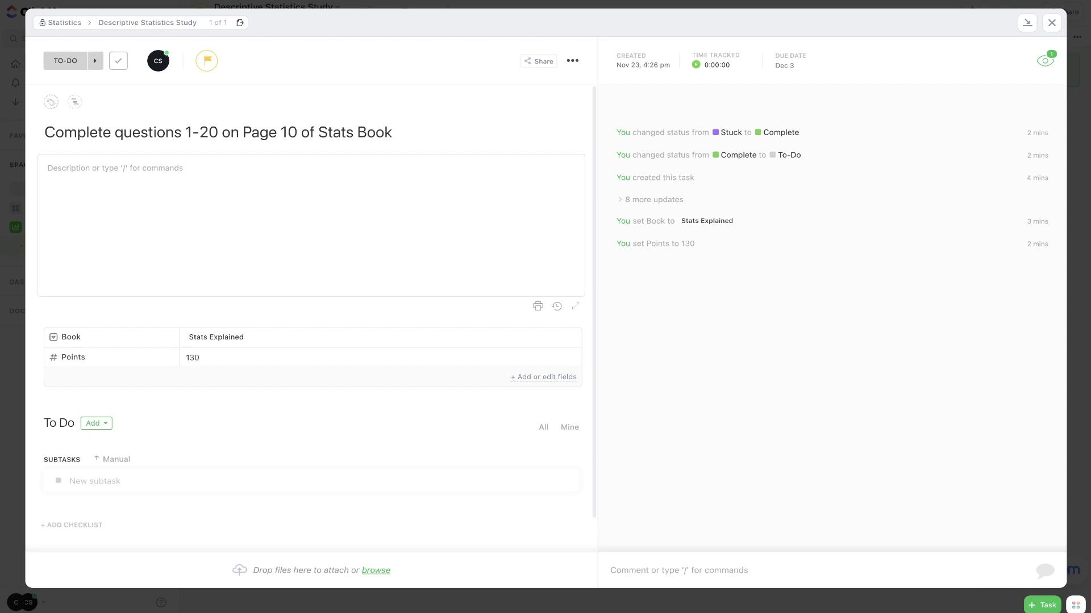
Step: Add a Heading 1 line reading Main Topic to the description
text(/heading)
key(Return)
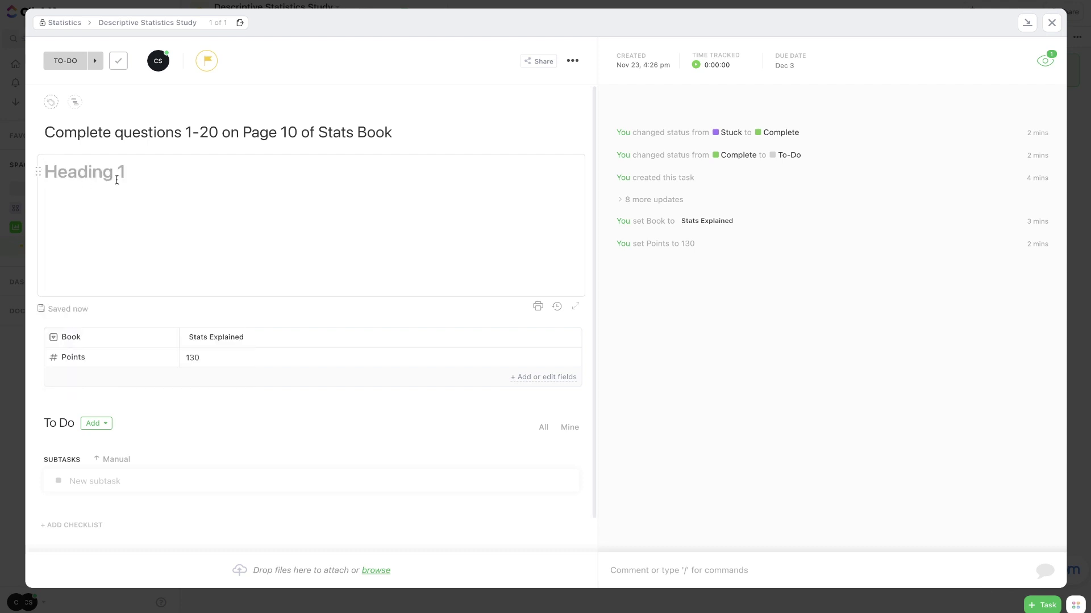
text(Main Topic)
key(Return)
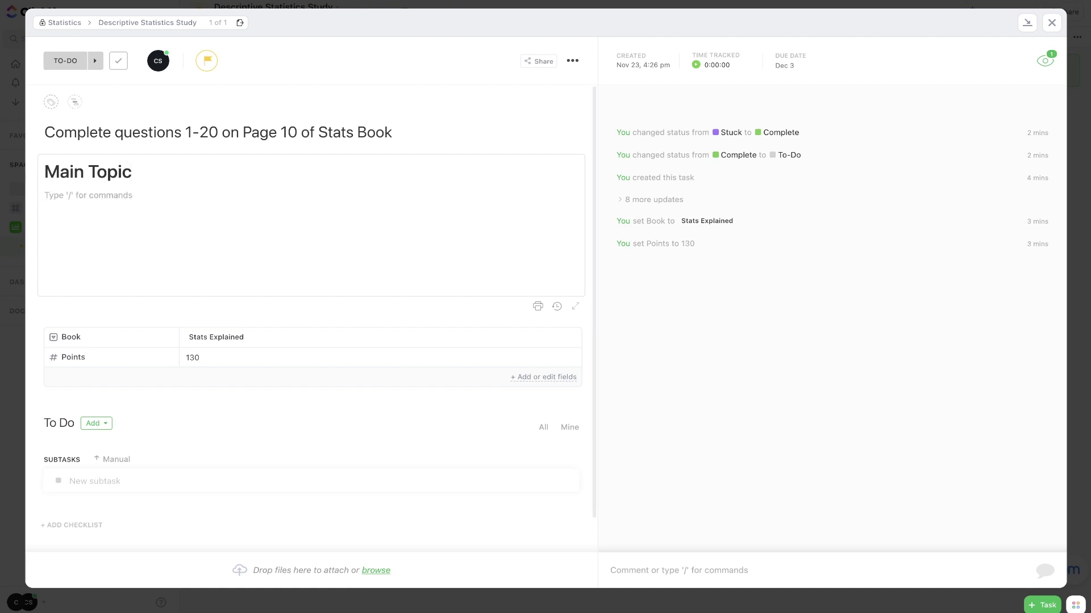
Step: Add bullets Note 1, Note 2 and Note 3, followed by a divider
text(/)
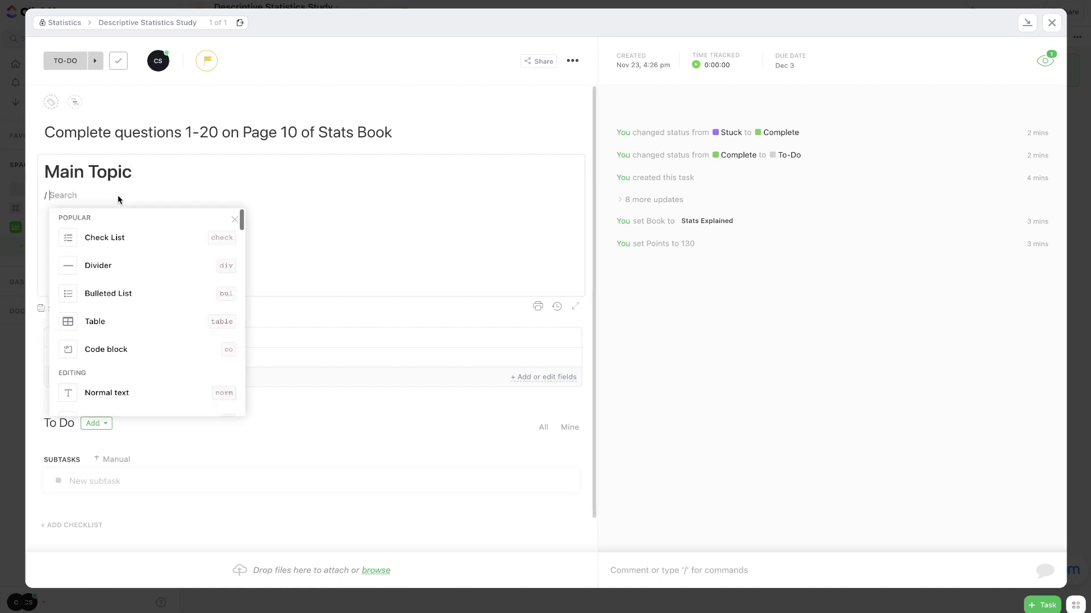
text(bullet)
key(Return)
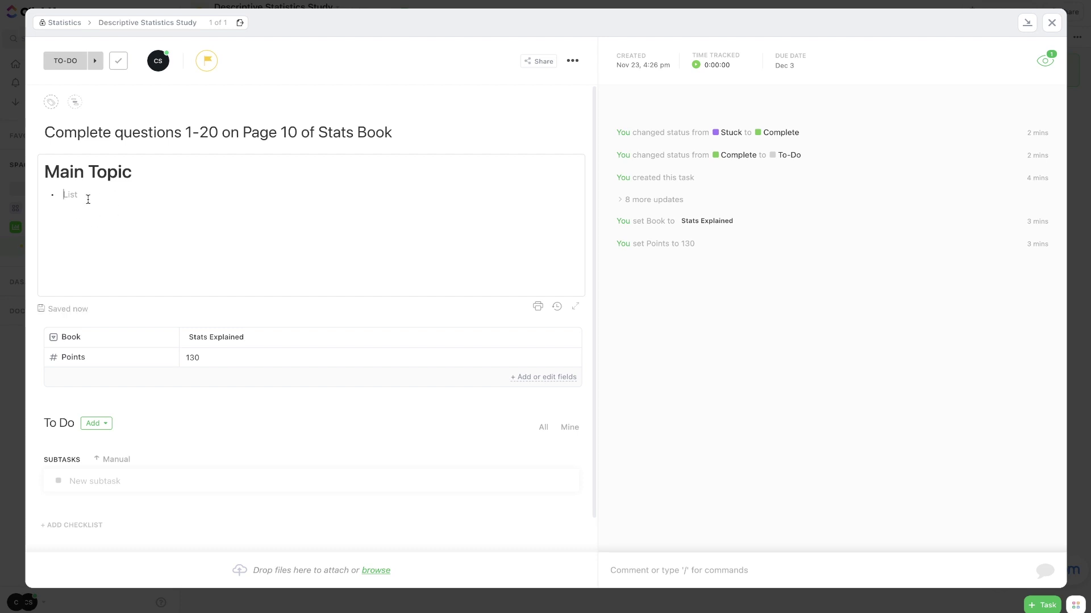
text(Note 1)
key(Return)
text(Note 2)
key(Return)
text(Note 3)
key(Return)
key(Return)
text(/di)
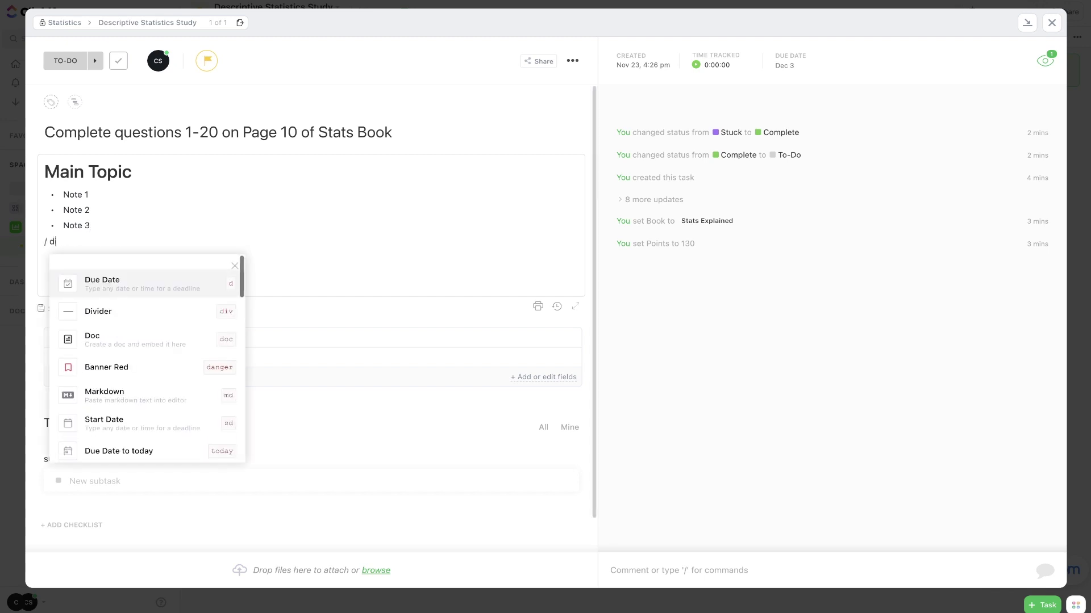
key(Return)
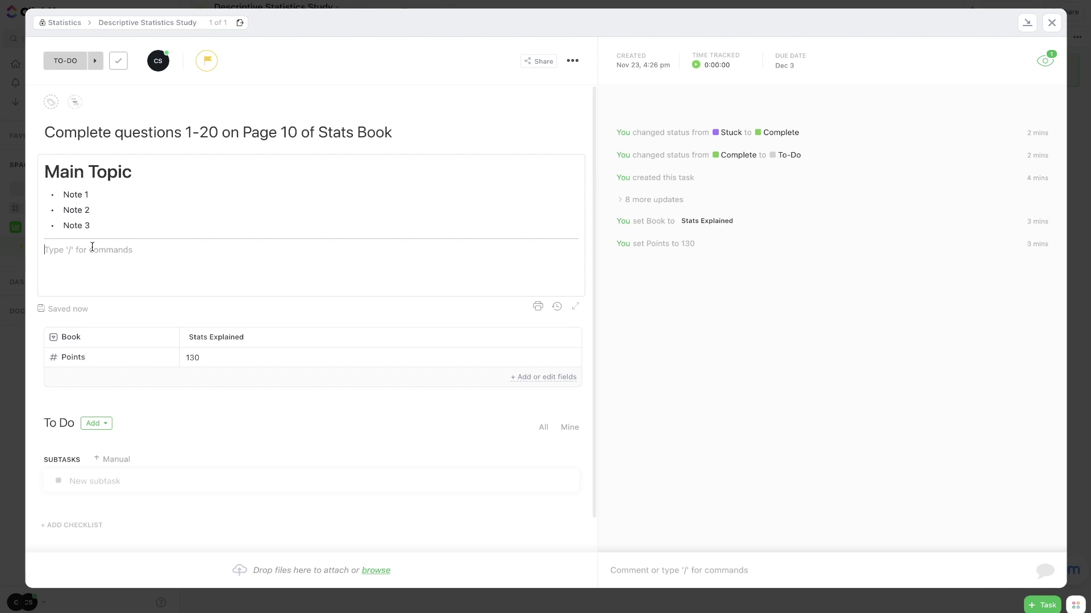
Step: Insert a green banner with a question-mark icon reading Questions
text(/green)
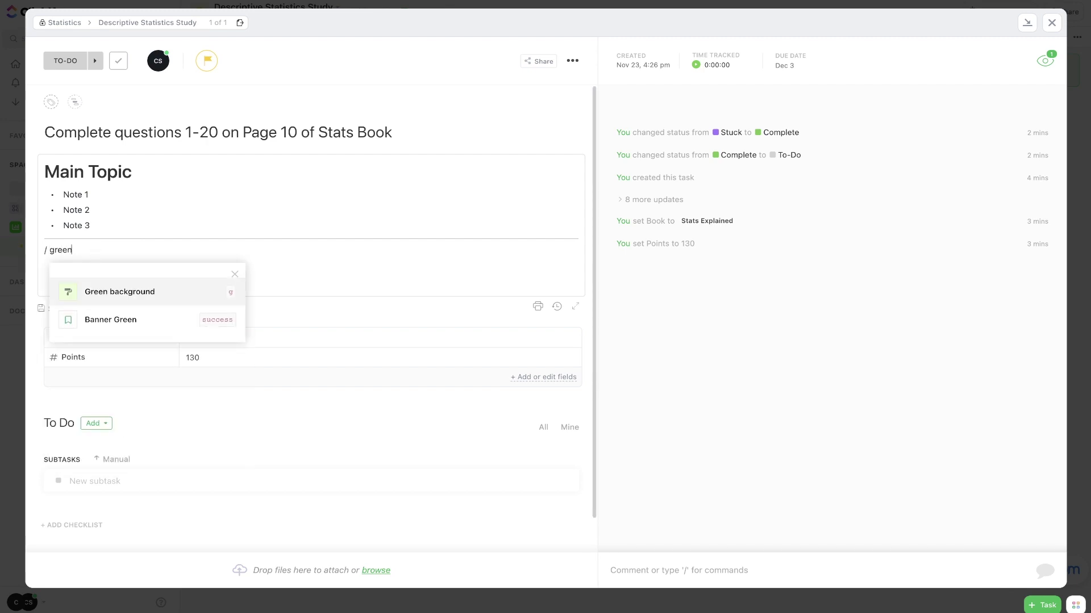
click(131, 318)
mouse_move(57, 263)
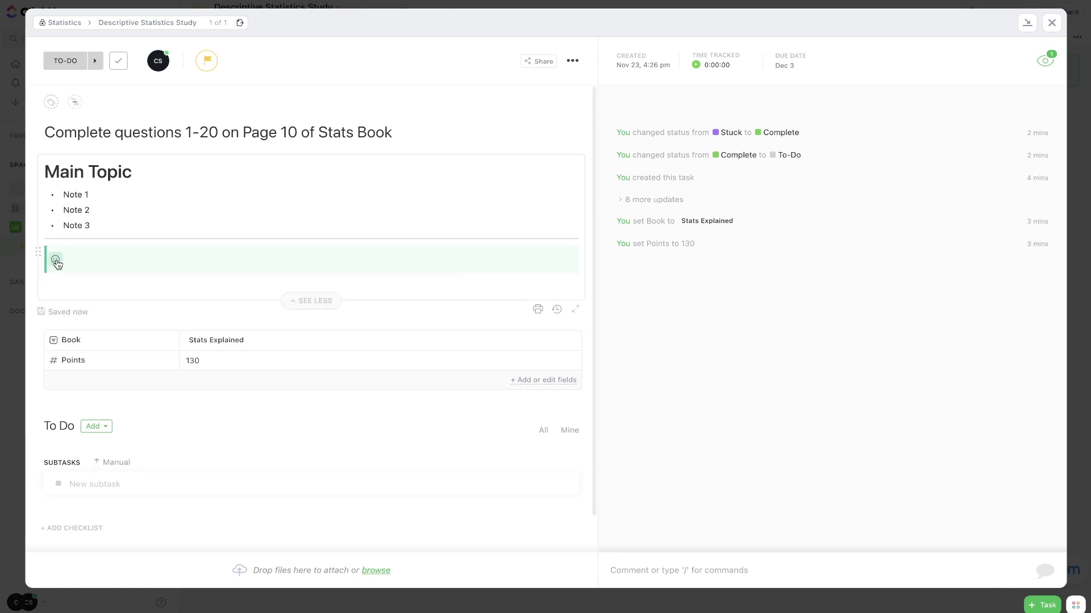
click(57, 262)
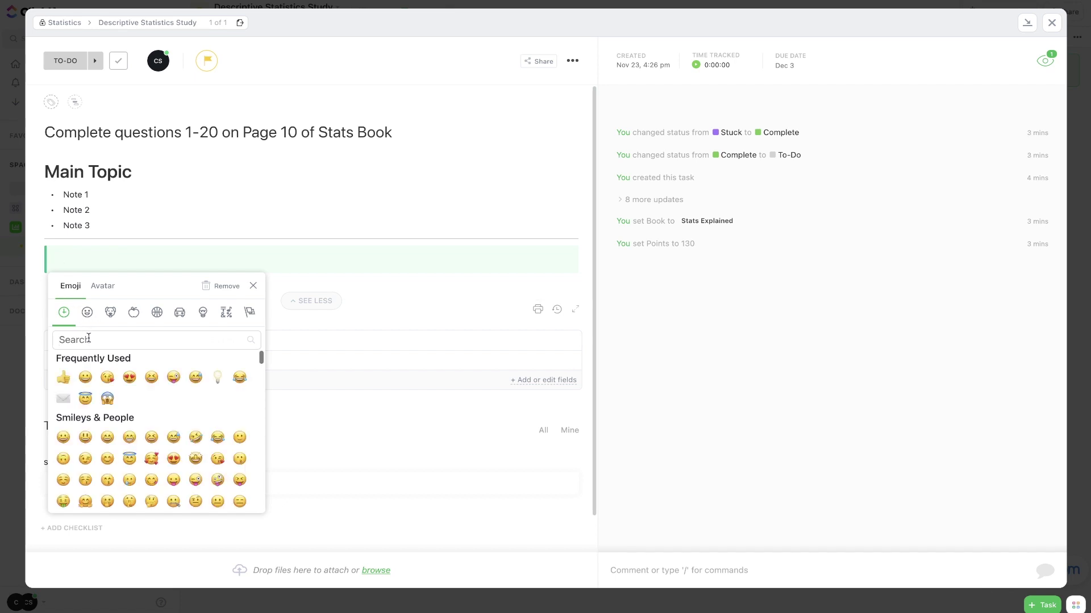
text(Questions)
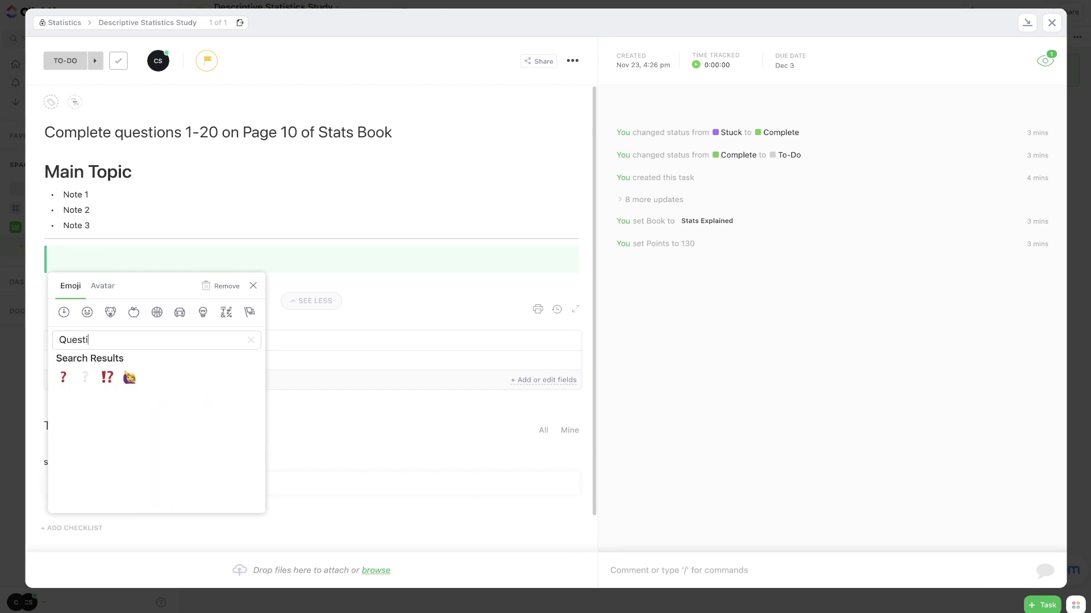
Step: Turn the Questions banner red and start a new line below it
click(38, 251)
mouse_move(87, 293)
scroll(226, 317, down, 1)
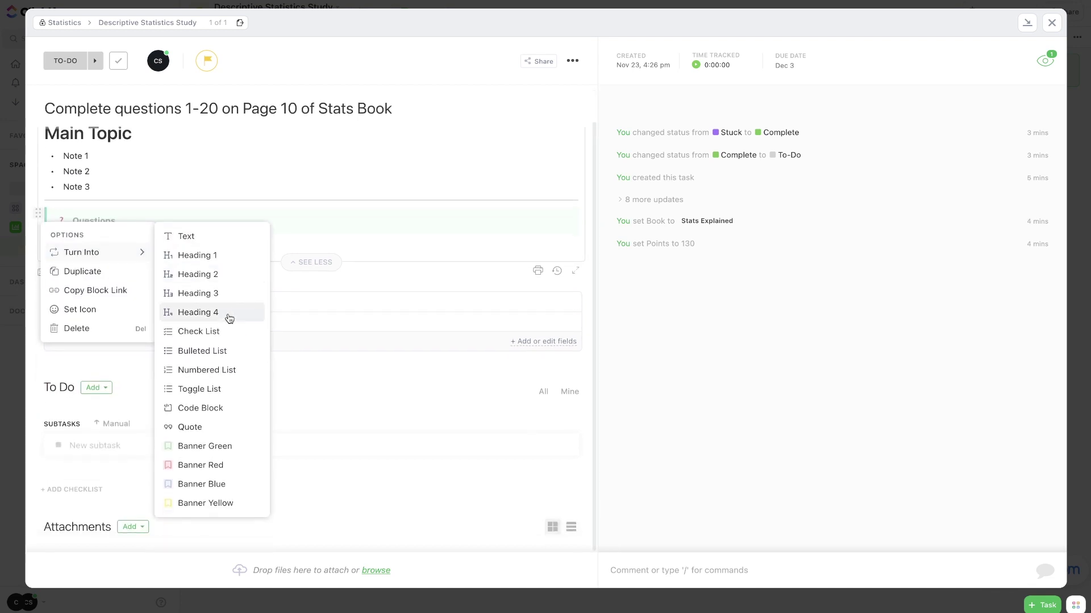
click(208, 463)
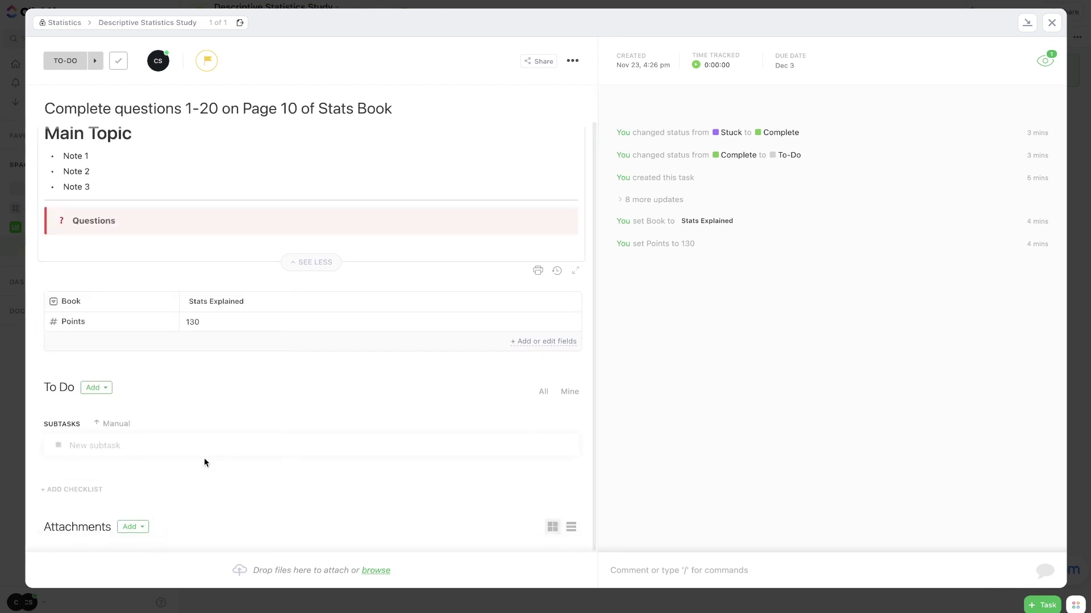
click(129, 222)
key(Return)
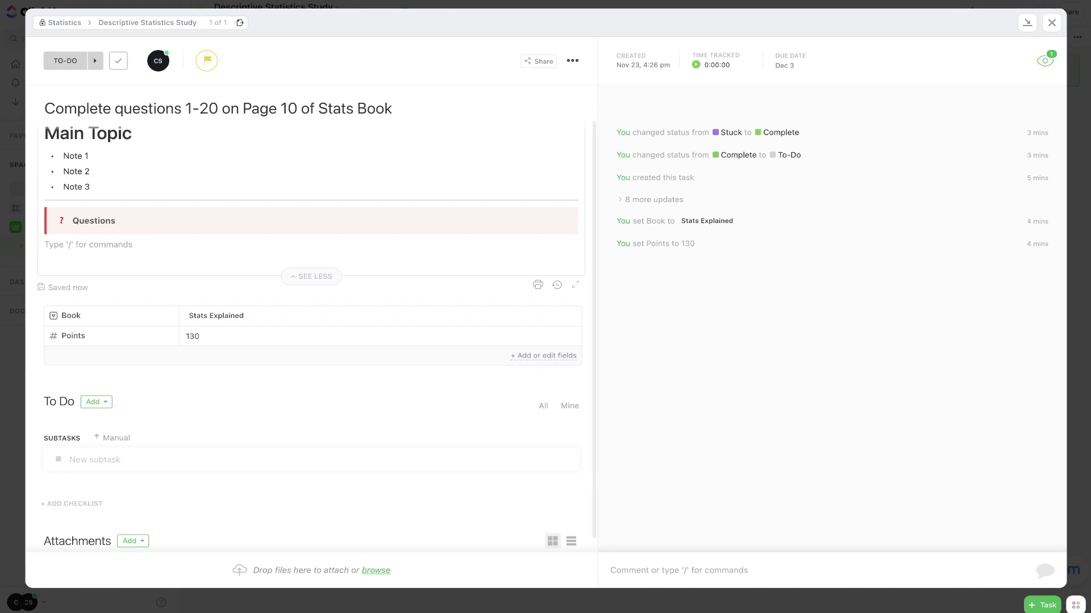
scroll(311, 284, up, 1)
Step: Add bullets for Question 14 on statistical significance, Q2 and Q3, then a divider
text(/bullet)
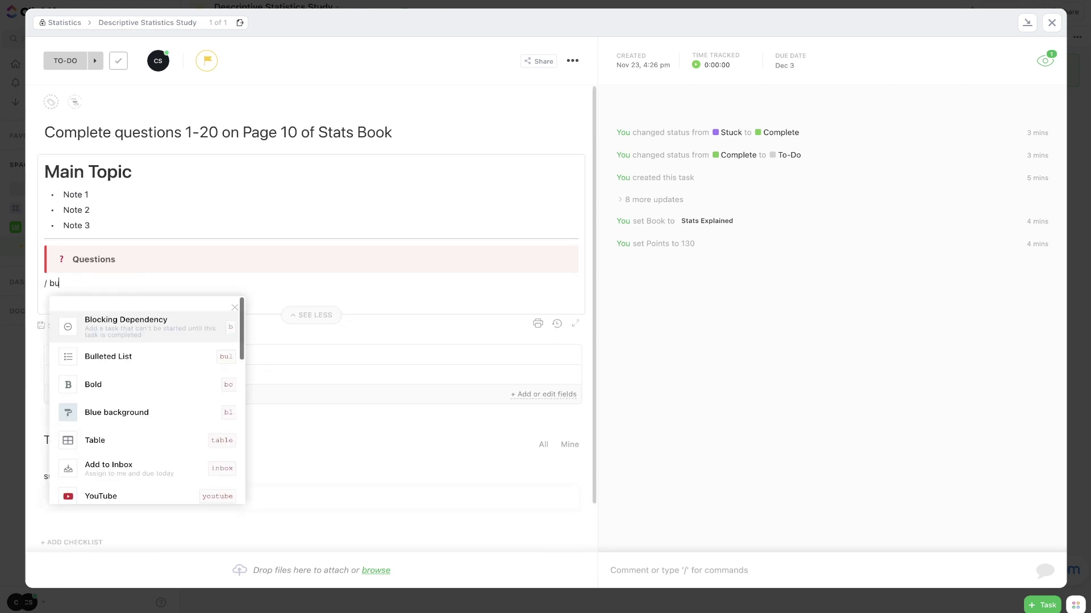
key(Return)
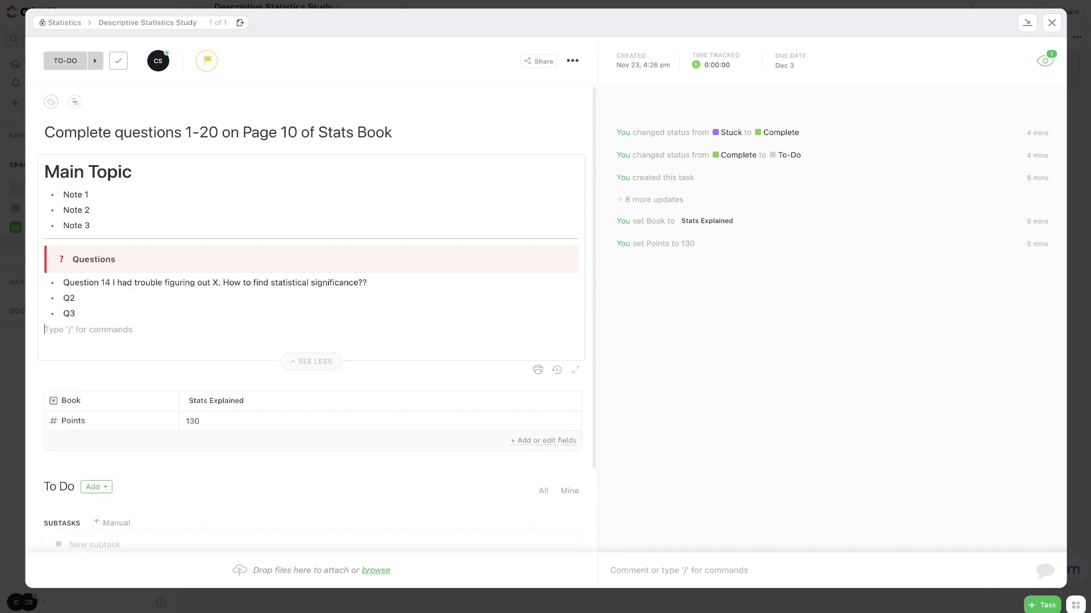
text(/div)
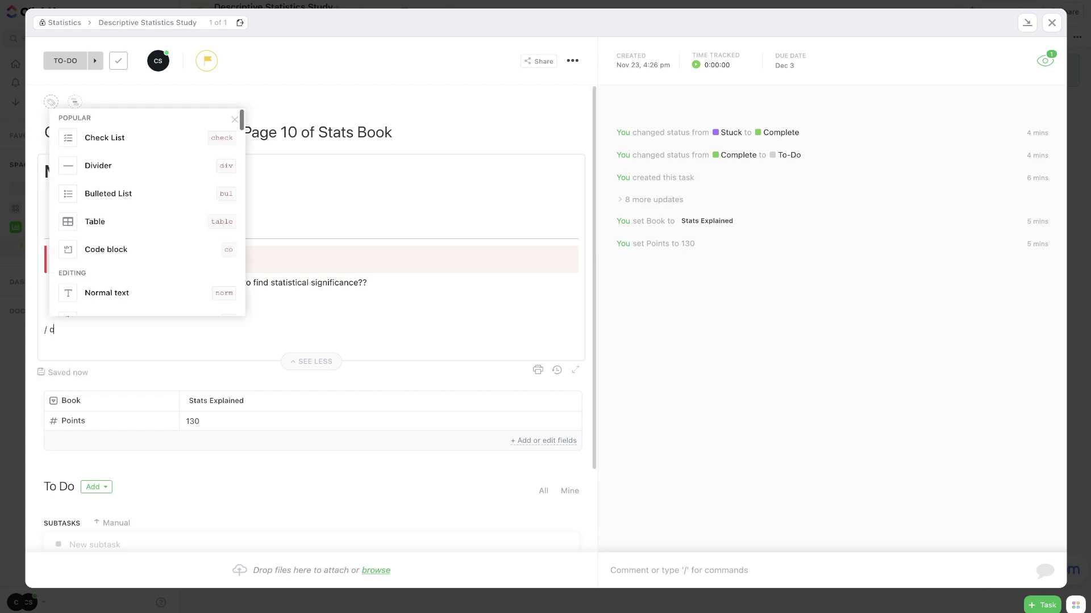
key(Return)
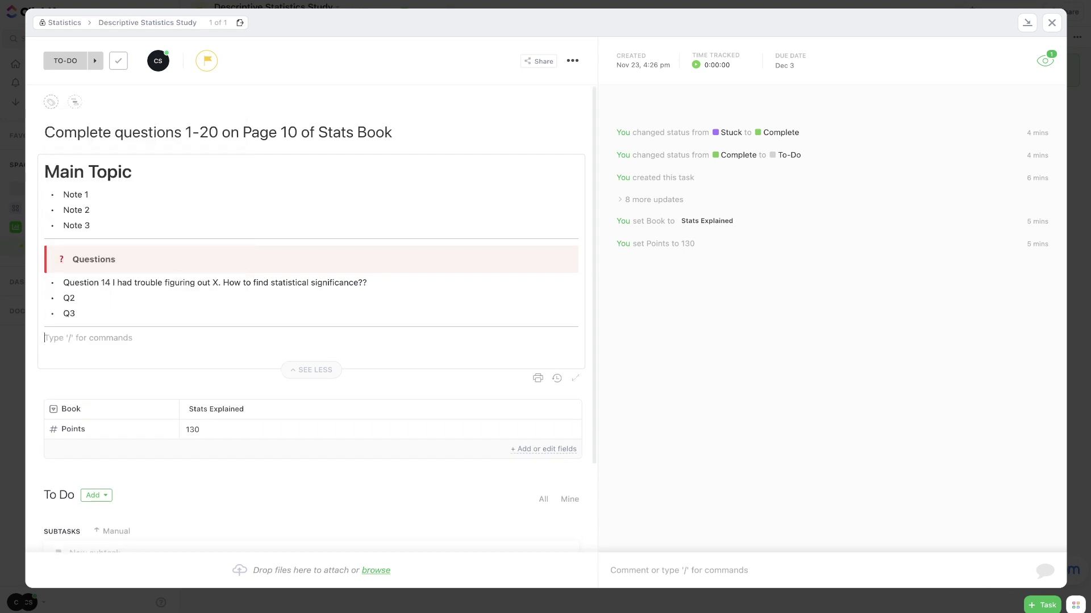
Step: Browse the slash-command menu and dismiss it with Escape
text(/)
scroll(98, 267, down, 3)
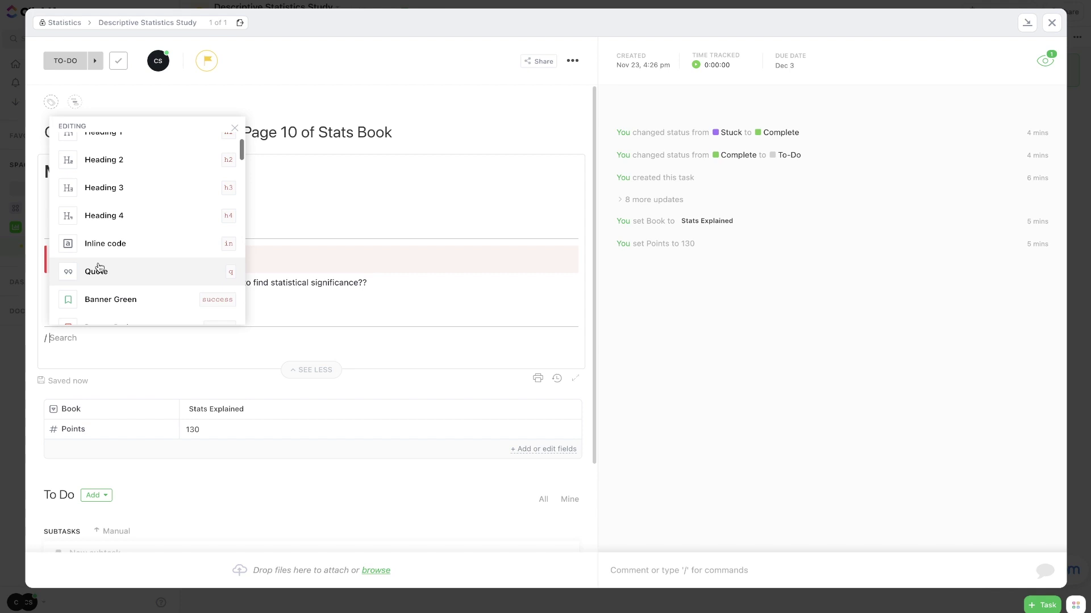
scroll(98, 267, down, 4)
scroll(99, 273, down, 3)
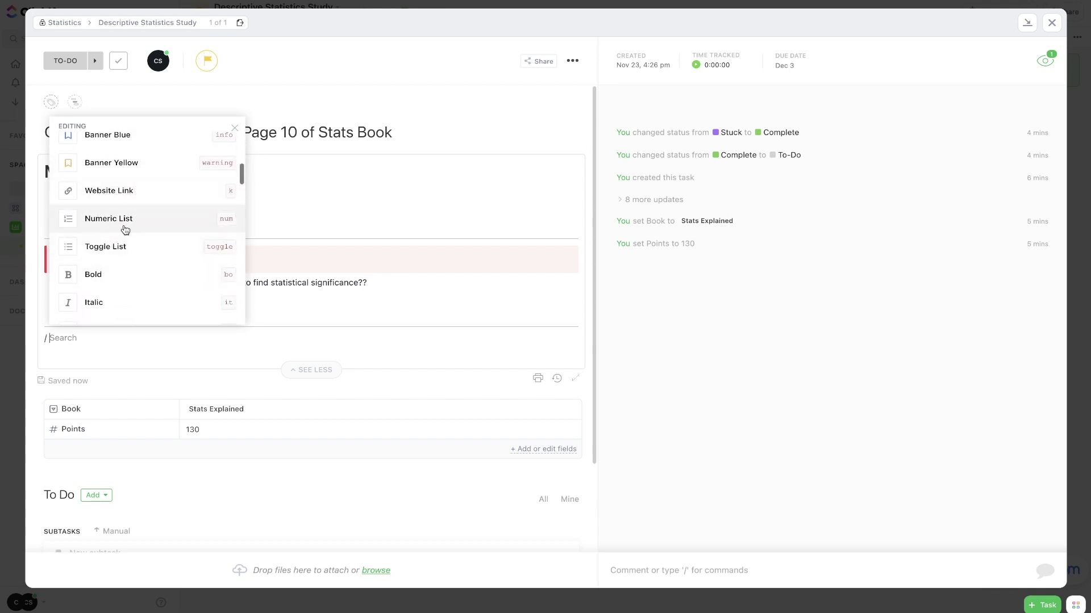
scroll(125, 229, down, 4)
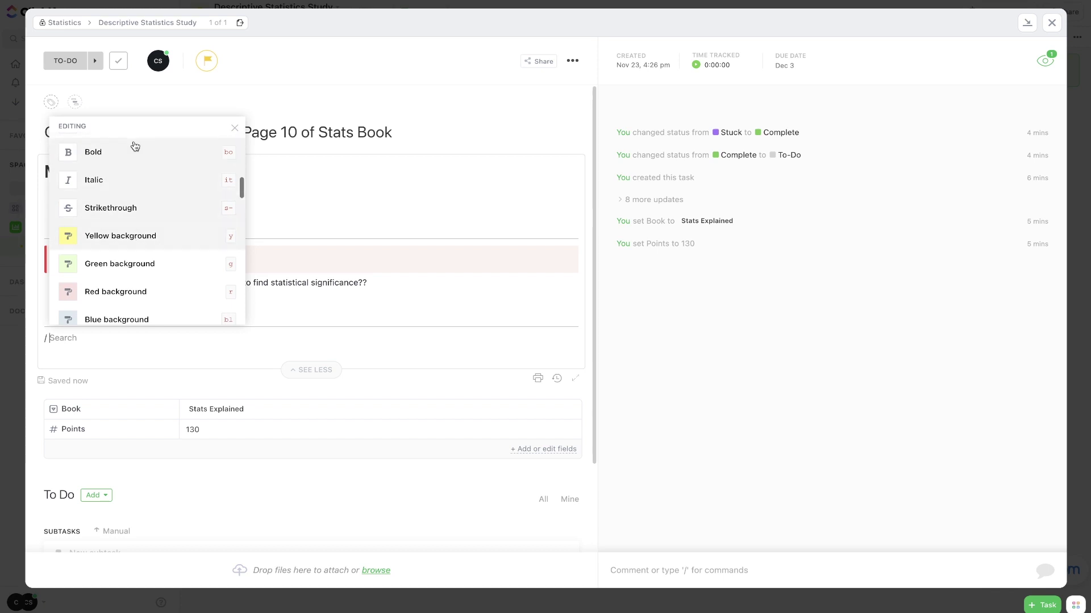
key(Escape)
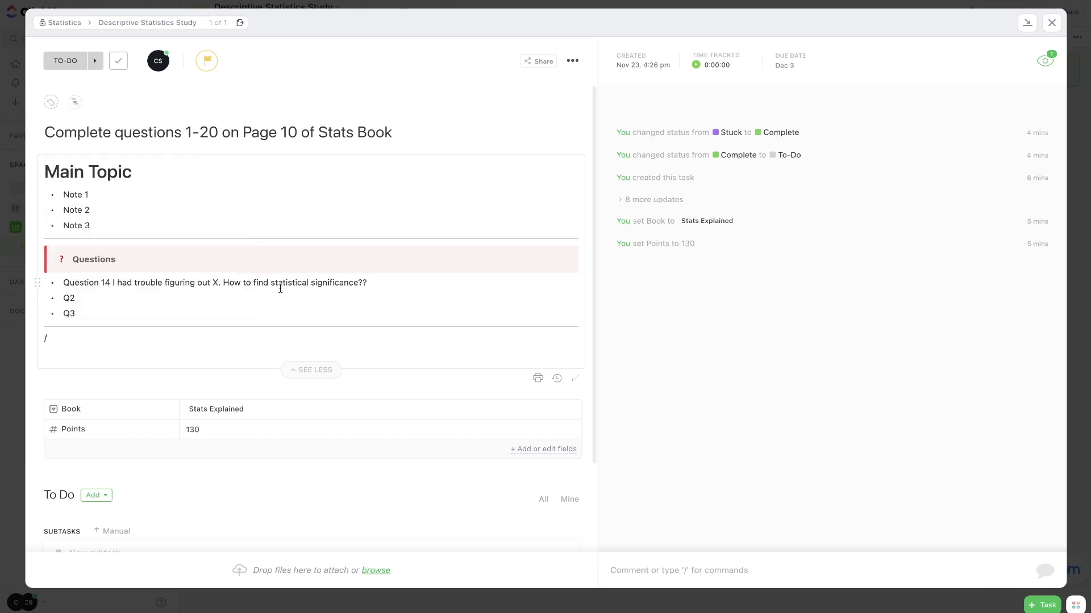
Step: Reopen the insertable blocks menu, scroll down to Views, and choose a Table view
drag(272, 283, 358, 281)
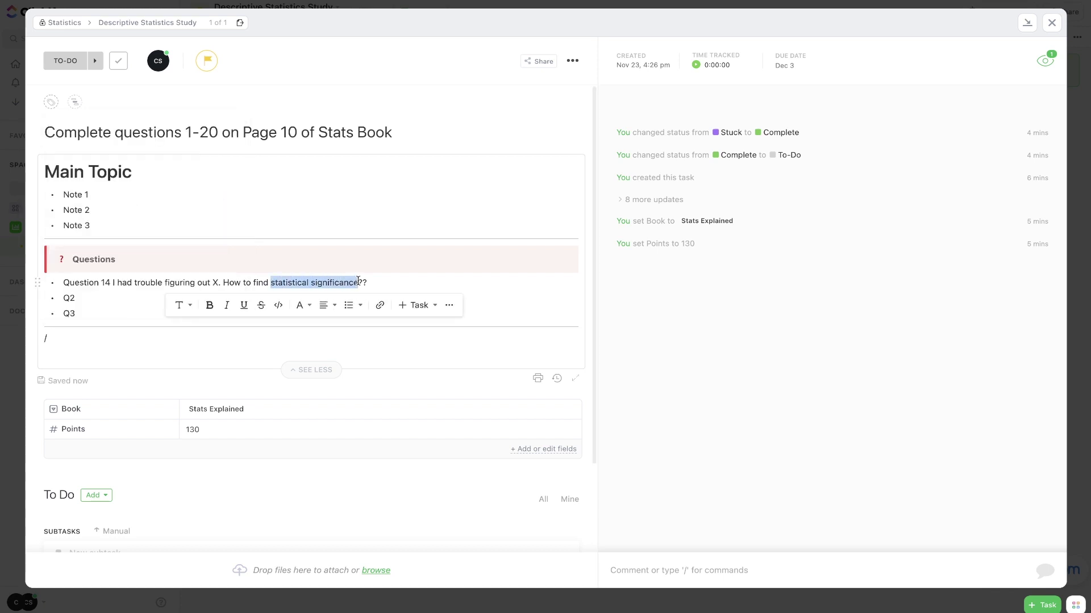
click(380, 283)
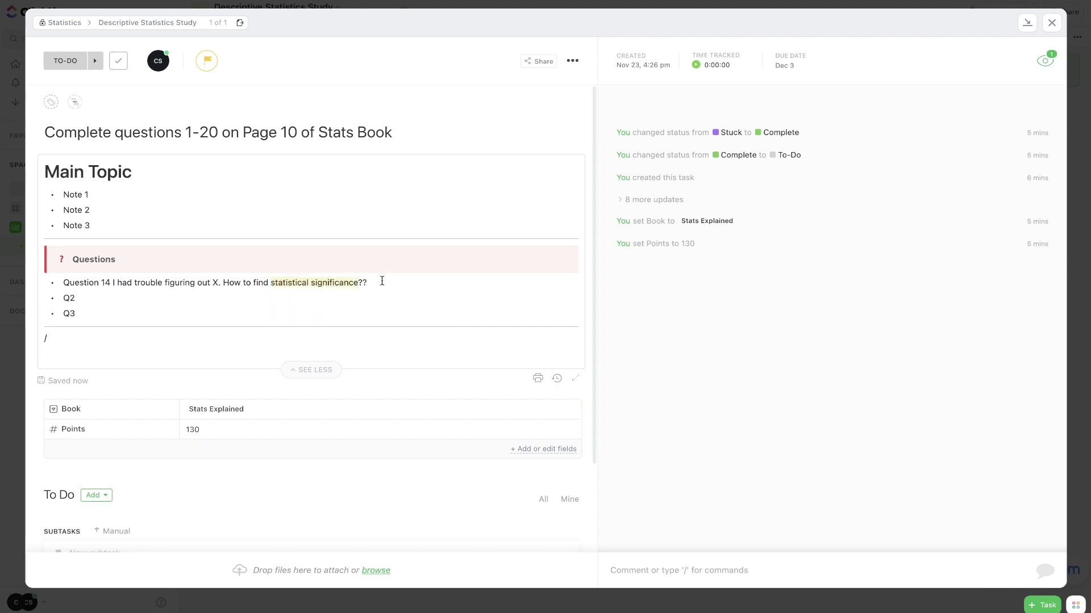
click(162, 354)
scroll(109, 226, down, 2)
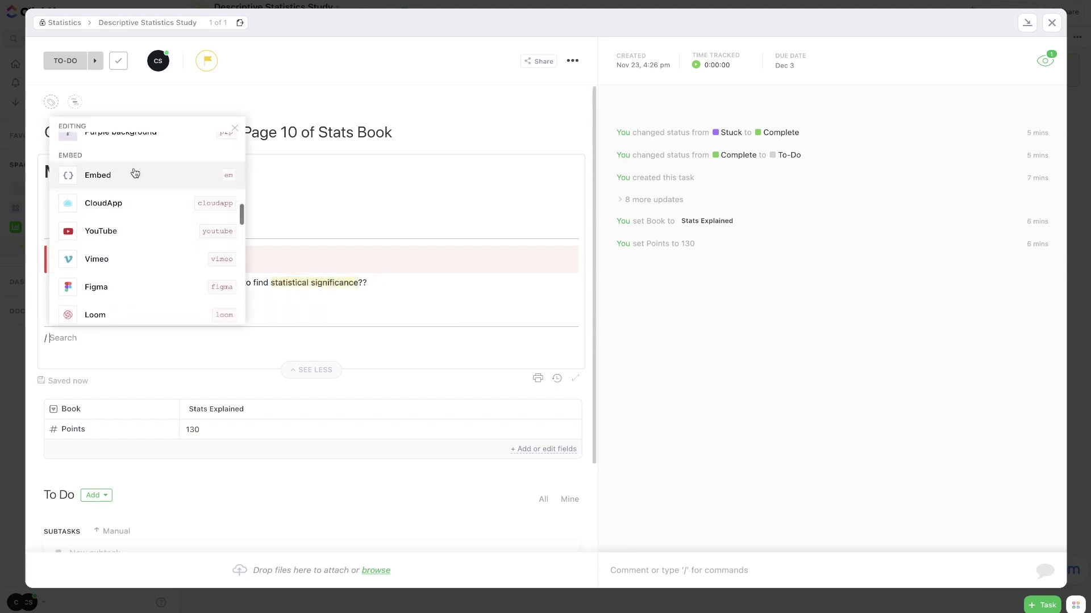
scroll(116, 180, down, 1)
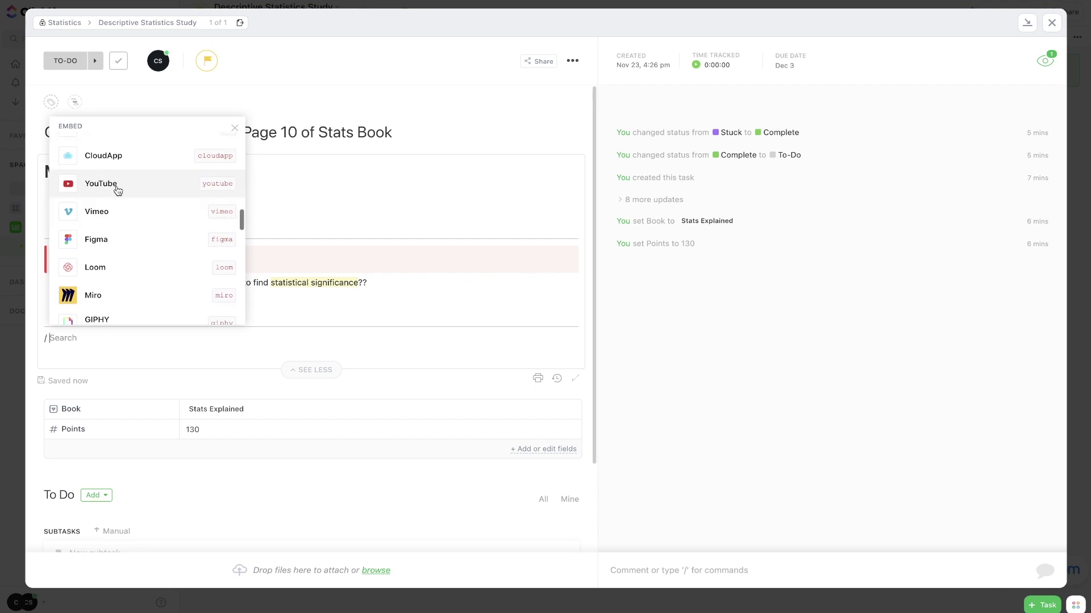
scroll(118, 189, down, 2)
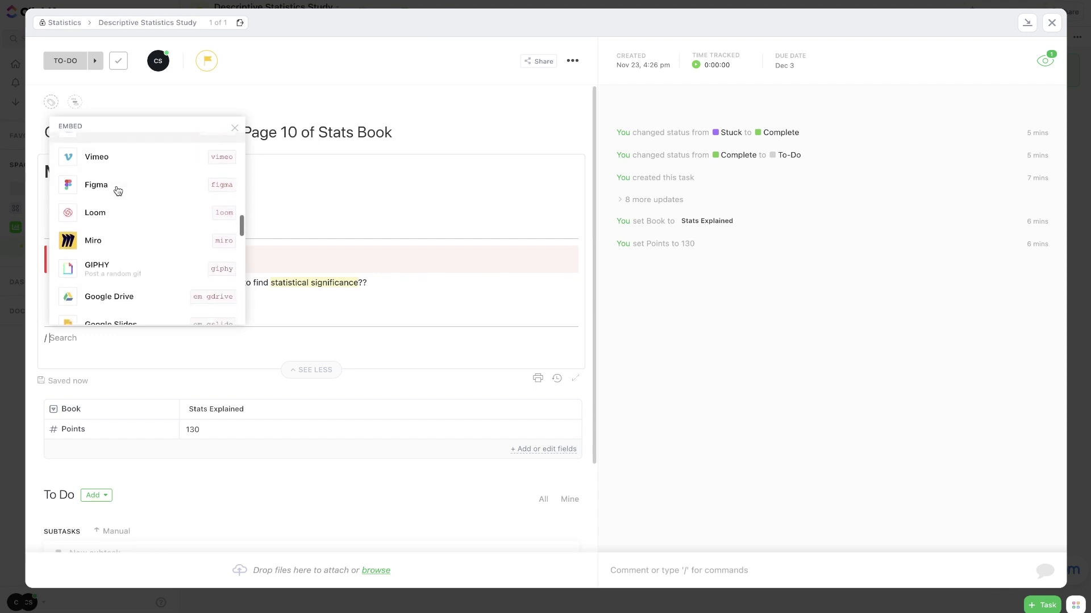
scroll(117, 190, down, 2)
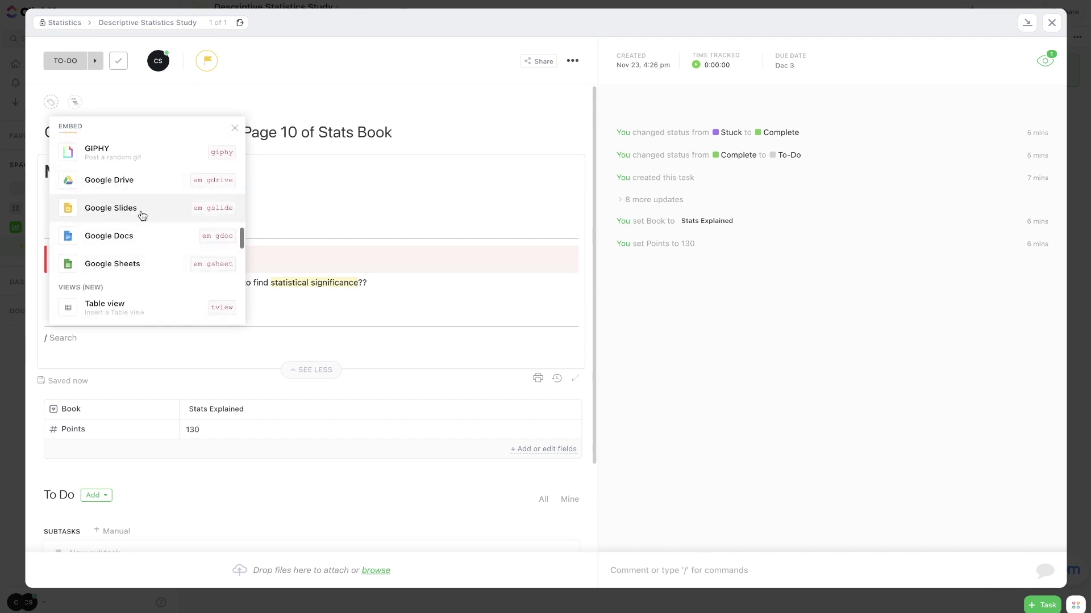
scroll(130, 186, down, 3)
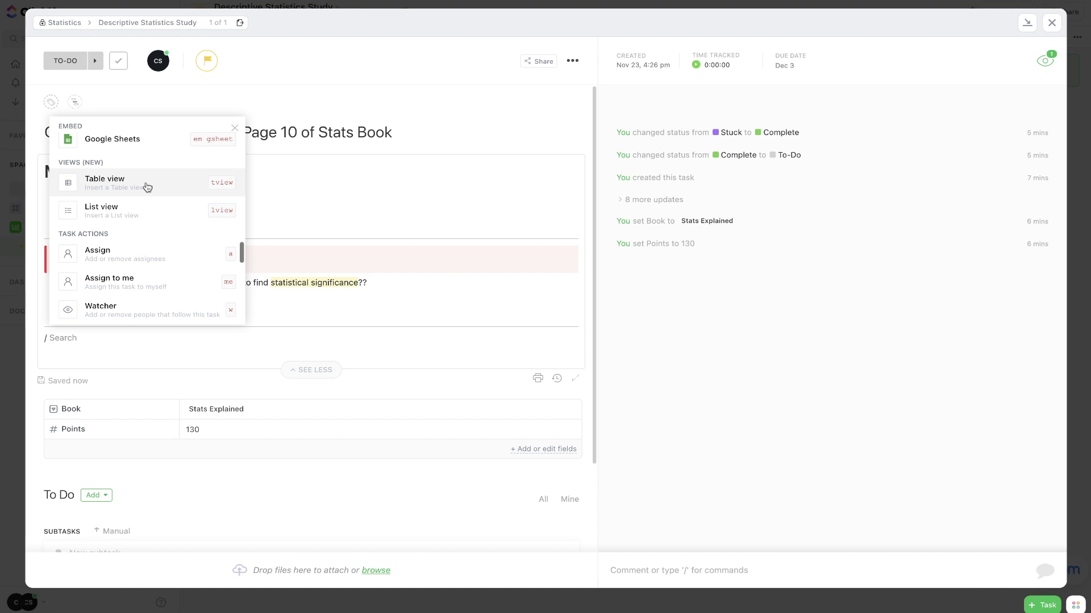
click(146, 187)
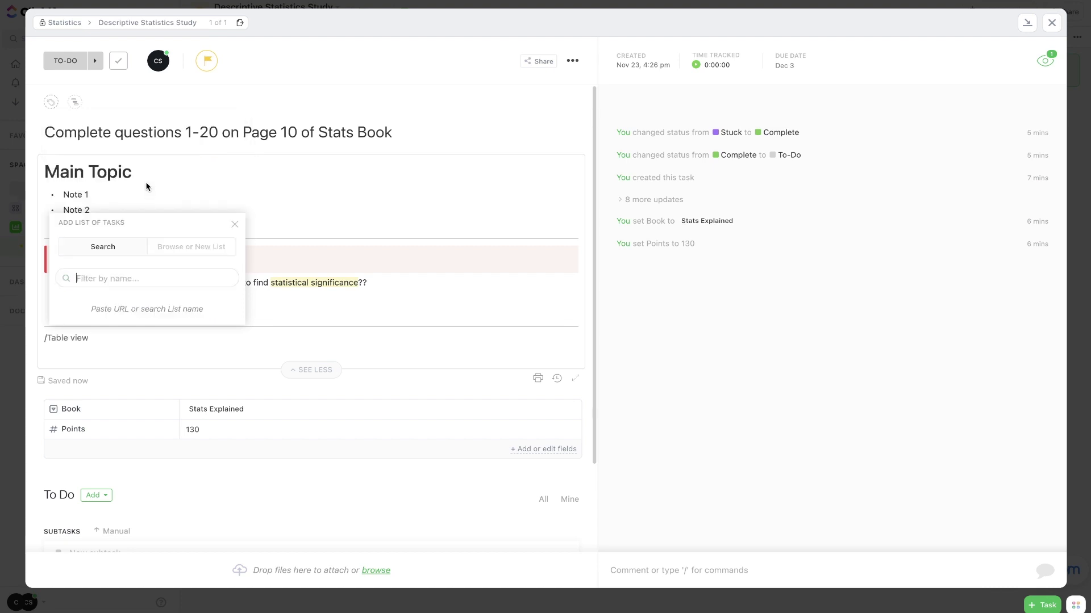
Step: Source the table from the Descriptive Statistics Study list in the Statistics space
click(181, 247)
click(121, 313)
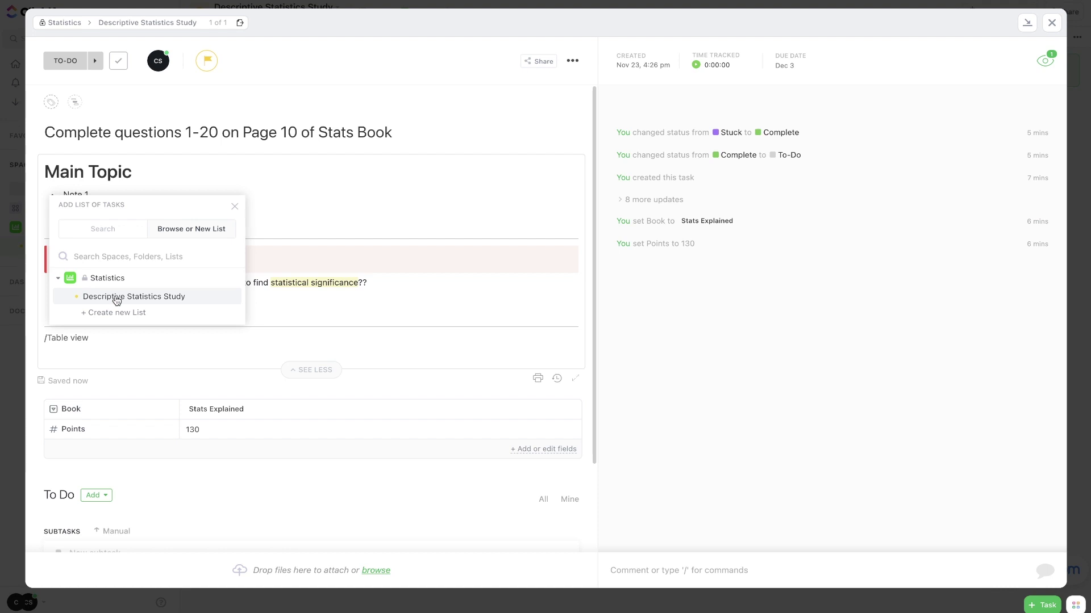
click(117, 300)
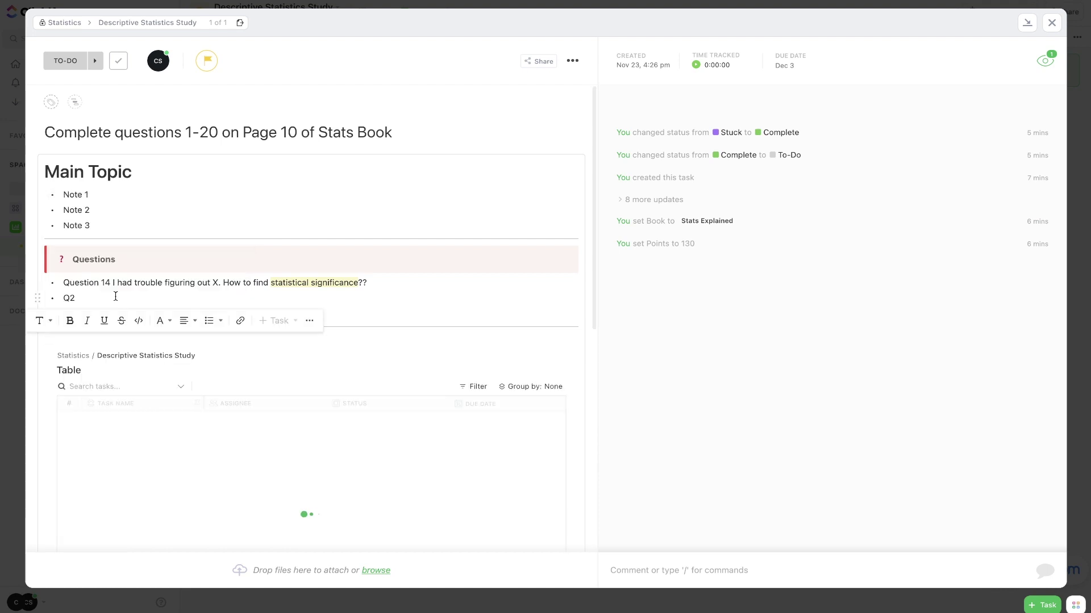
scroll(341, 352, down, 2)
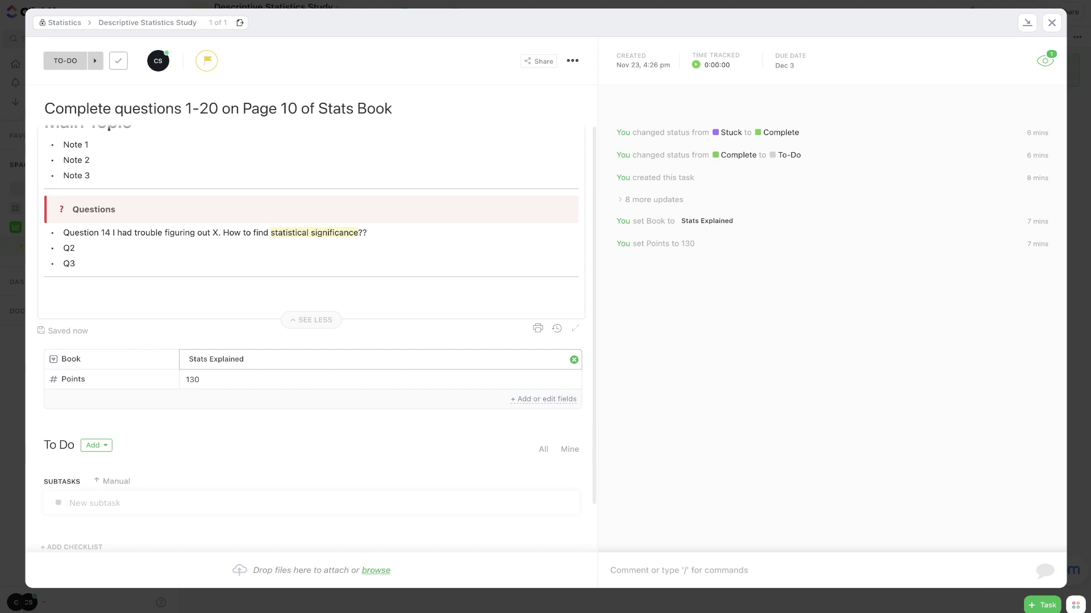
Step: Browse the slash-command task actions, then dismiss them
text(/)
scroll(174, 414, down, 5)
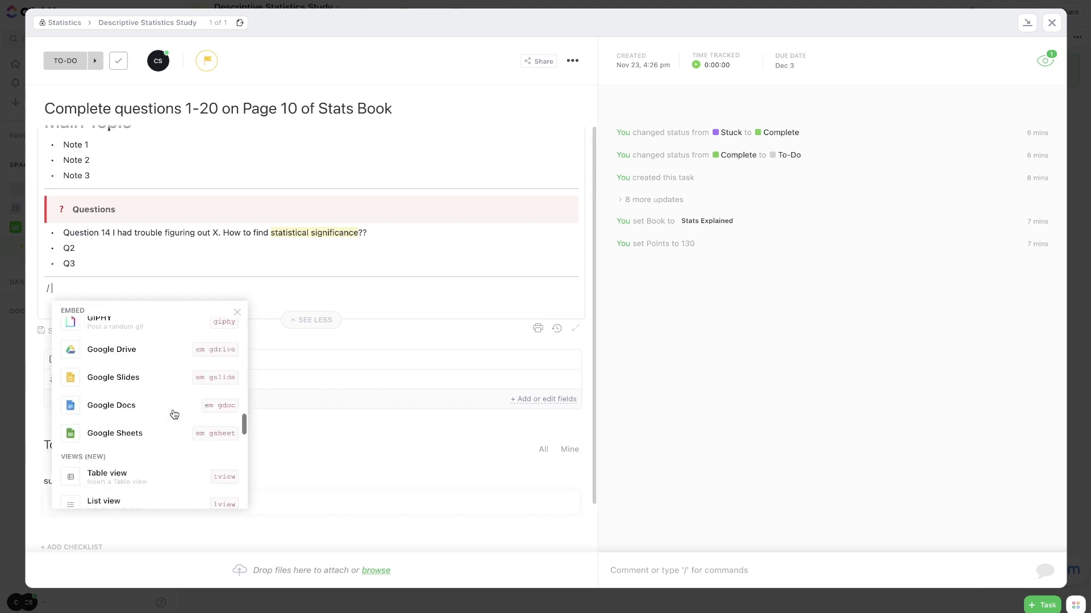
scroll(174, 414, down, 3)
scroll(174, 414, up, 2)
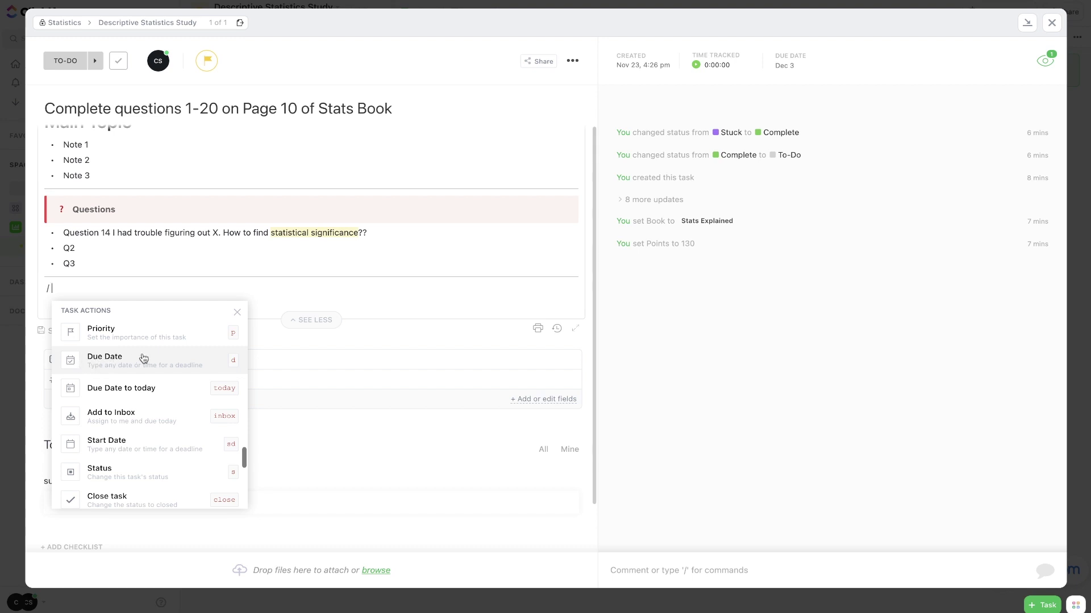
click(75, 289)
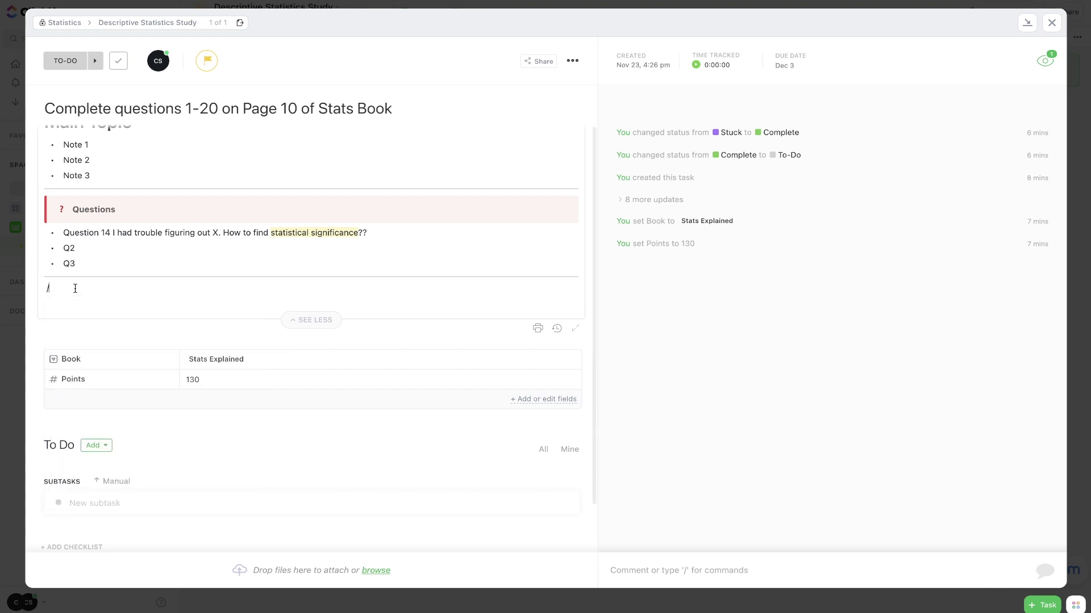
Step: Set the due date to December 6 with /d and confirm it on the calendar
text(/d)
key(Return)
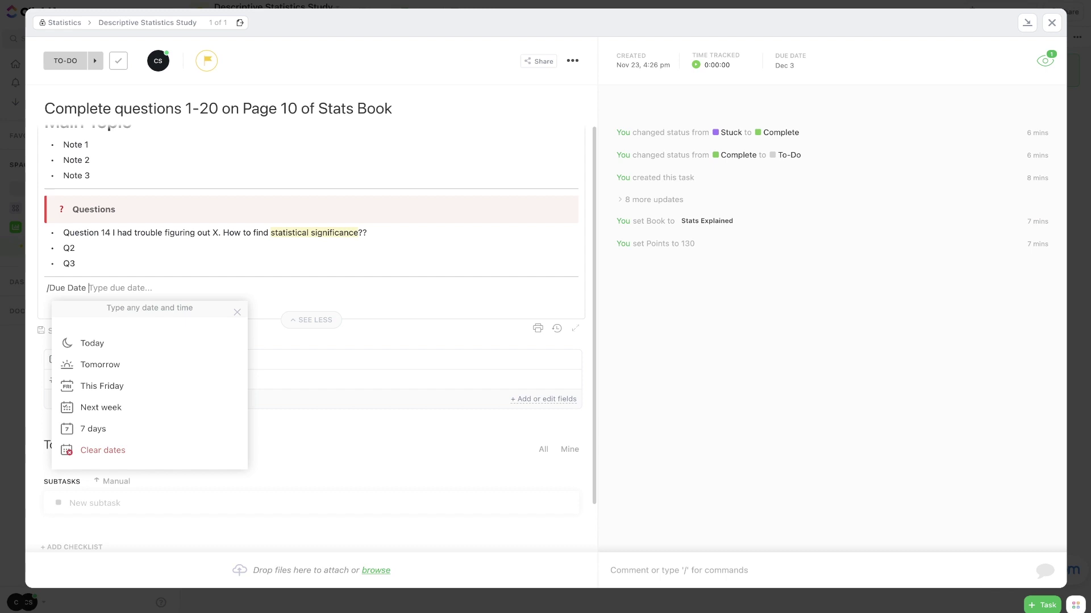
text(December 5t)
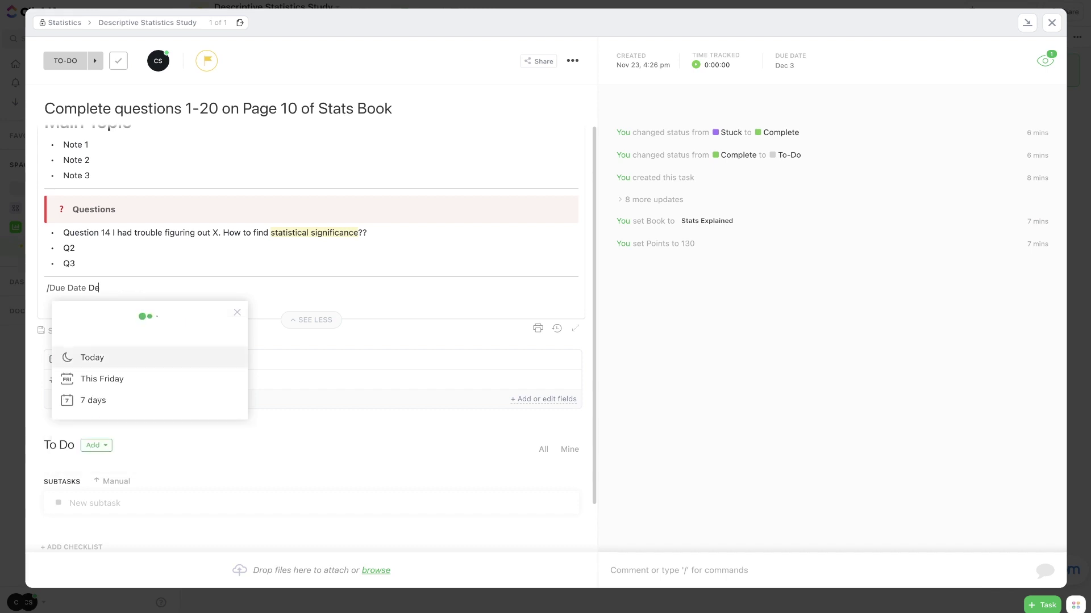
key(BackSpace)
key(BackSpace)
text(6th)
key(Return)
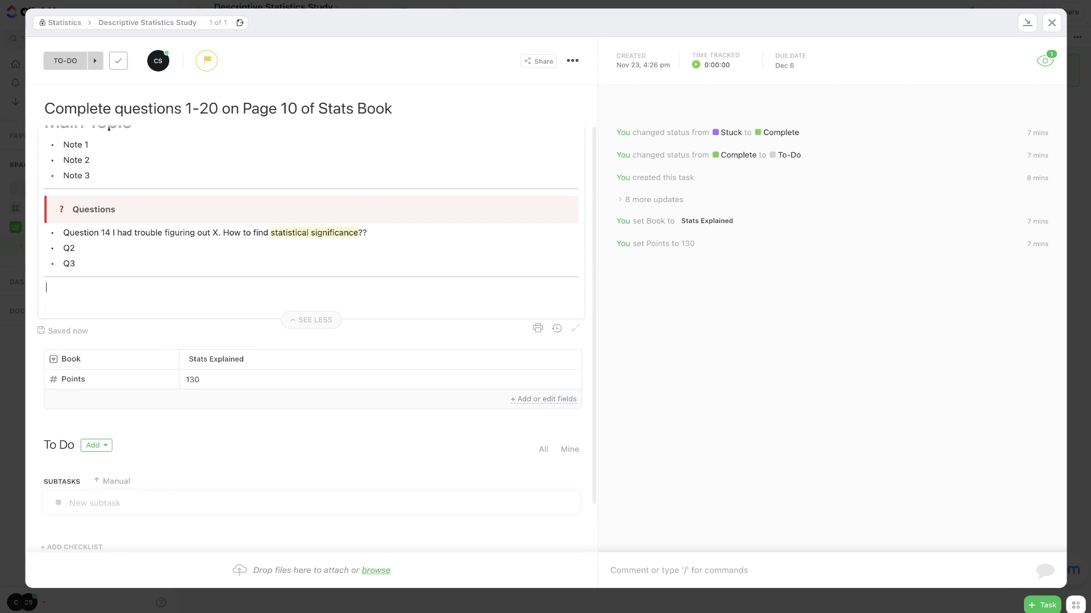
click(786, 66)
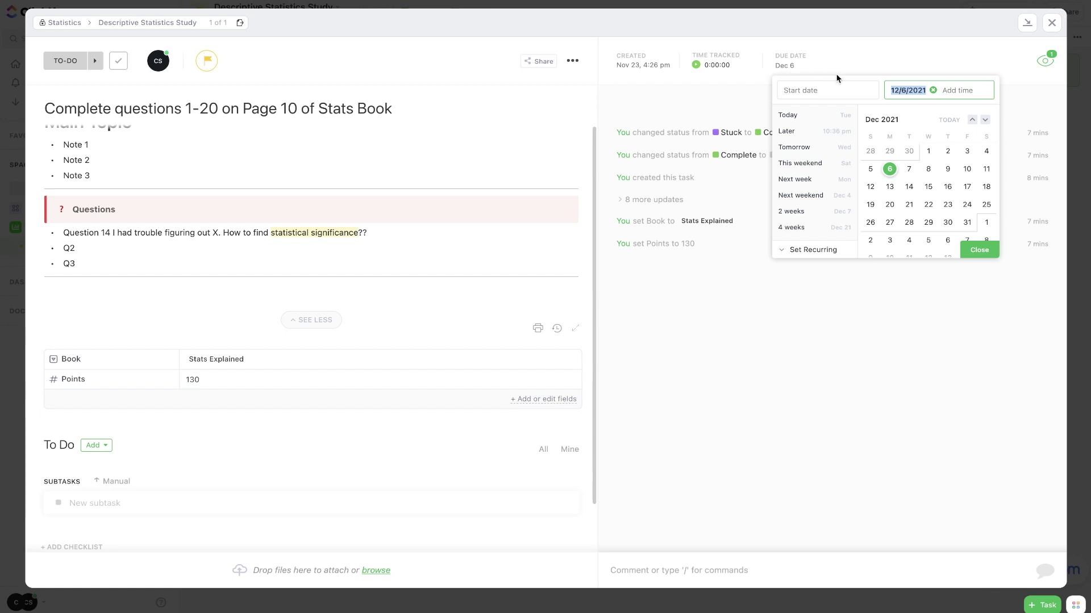
click(86, 352)
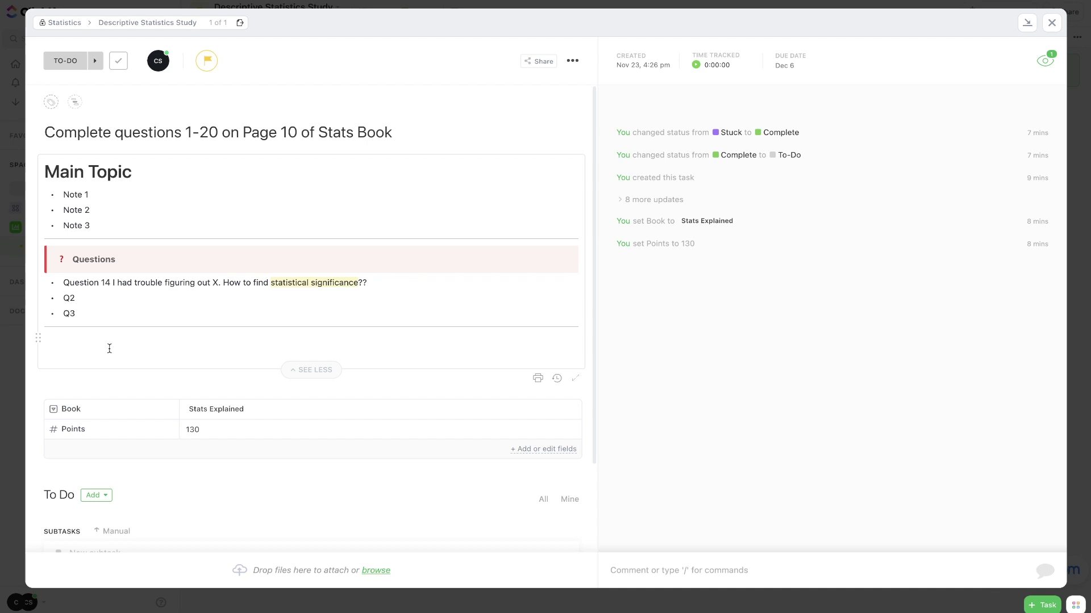
Step: Close the task, create a Semester 1 Paper list under Statistics, and open it
key(Escape)
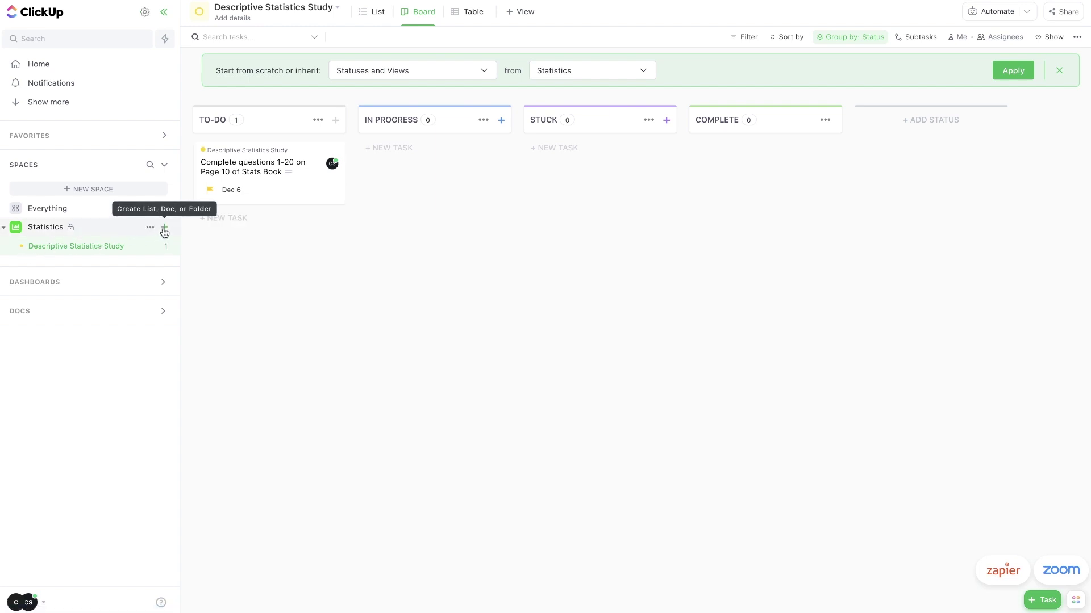
click(164, 229)
click(197, 260)
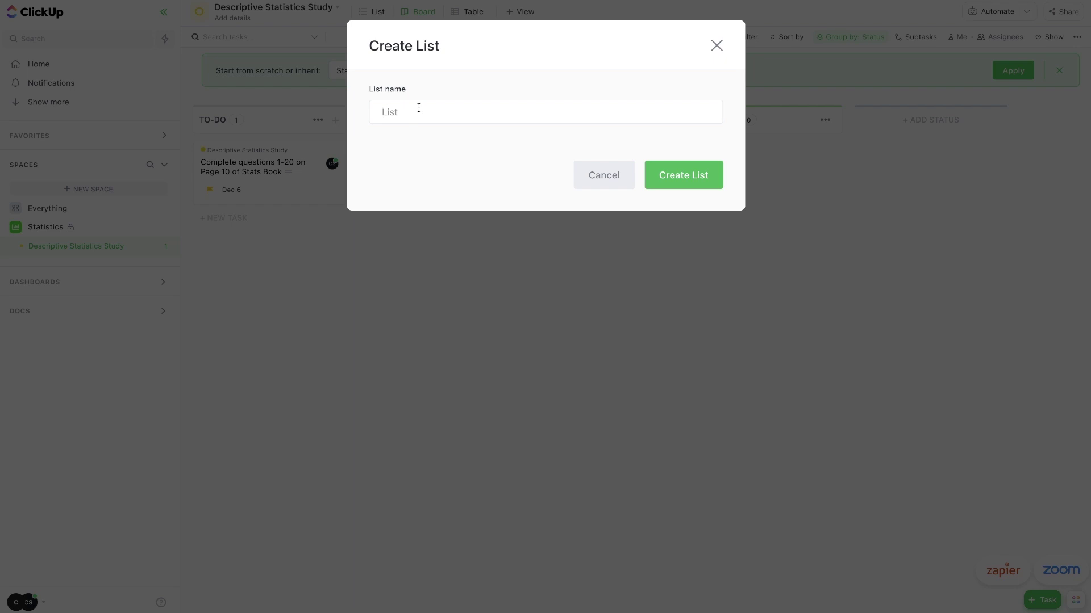
text(Semester 1 Paper)
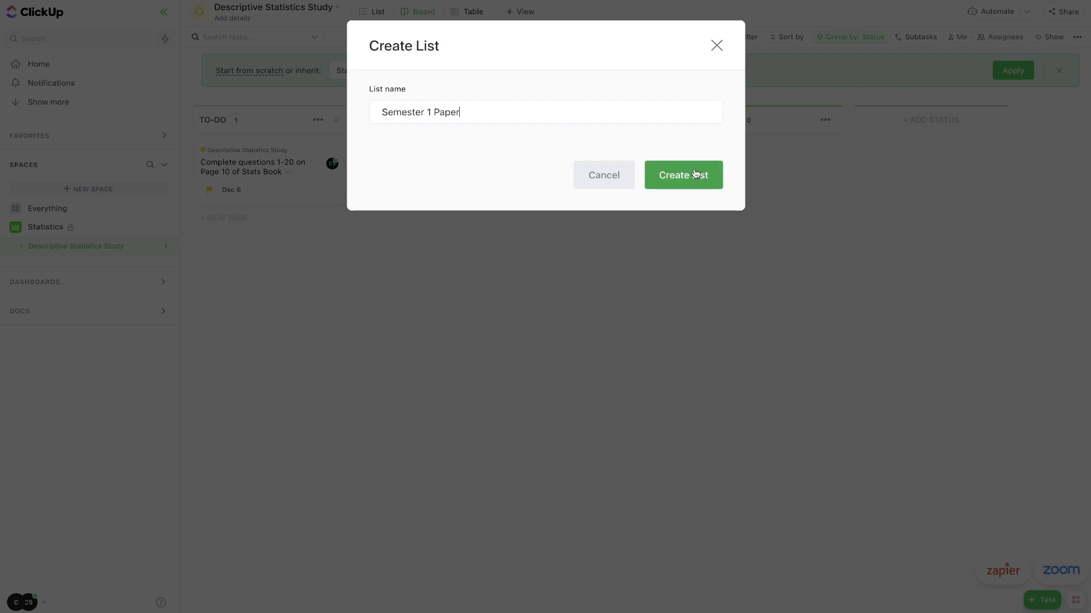
click(702, 180)
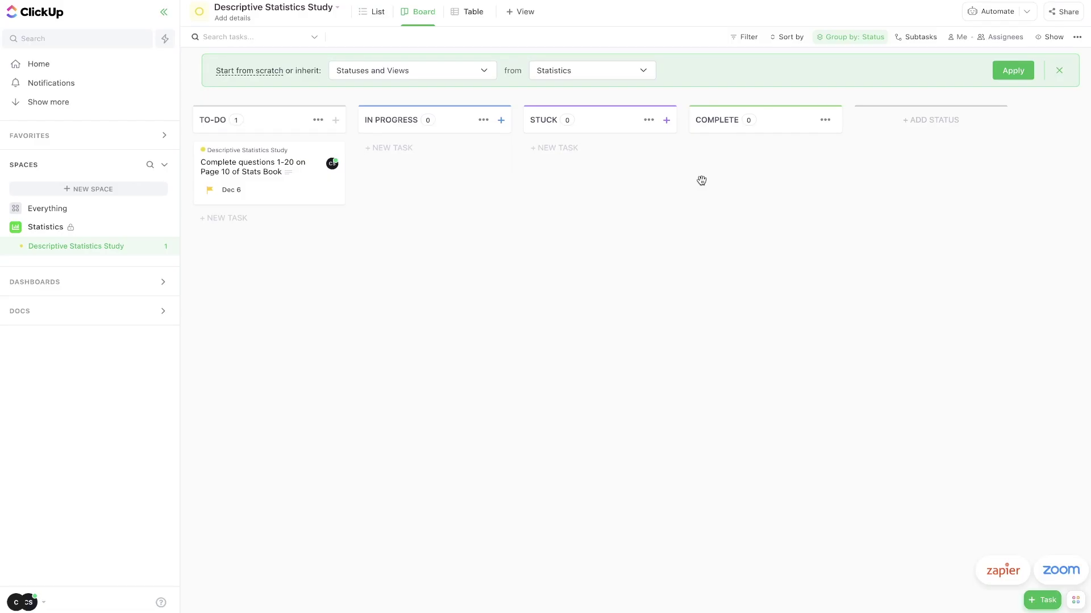
click(100, 265)
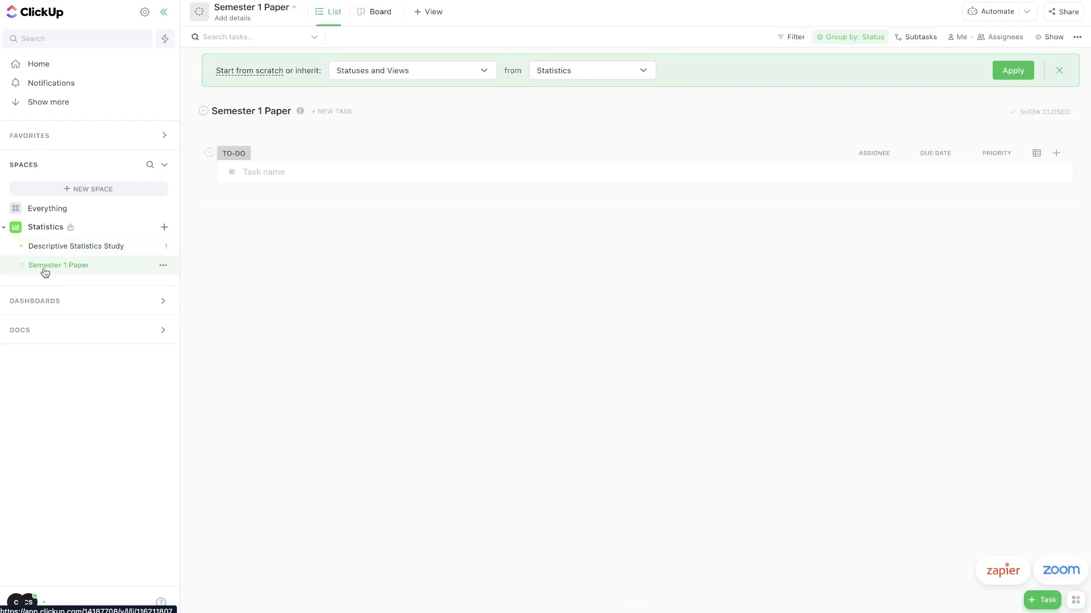
Step: Make the Semester 1 Paper list blue and add a Research Phase task
click(21, 266)
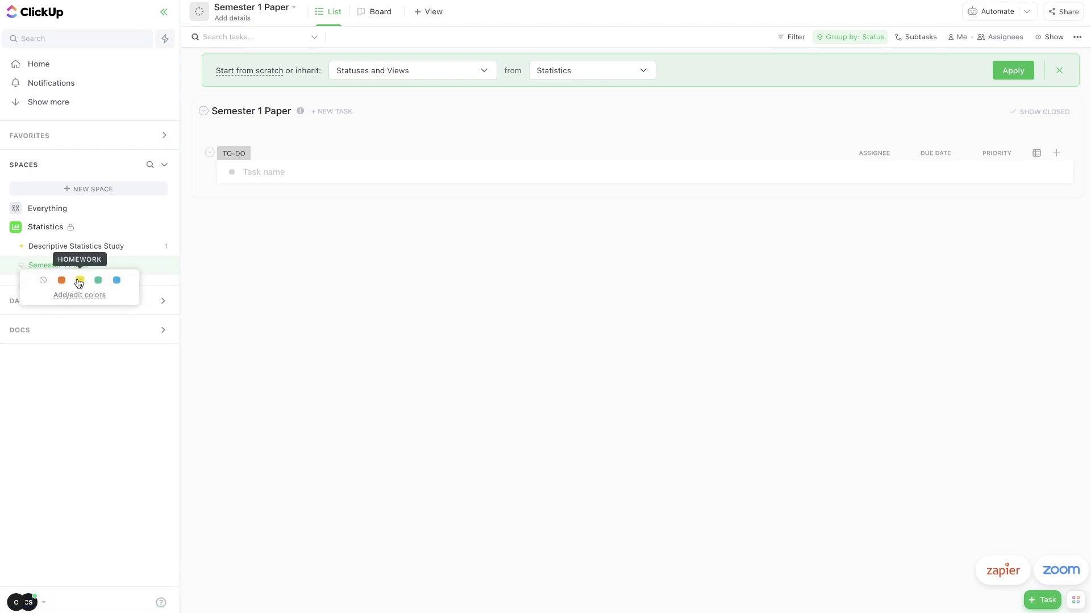
click(117, 280)
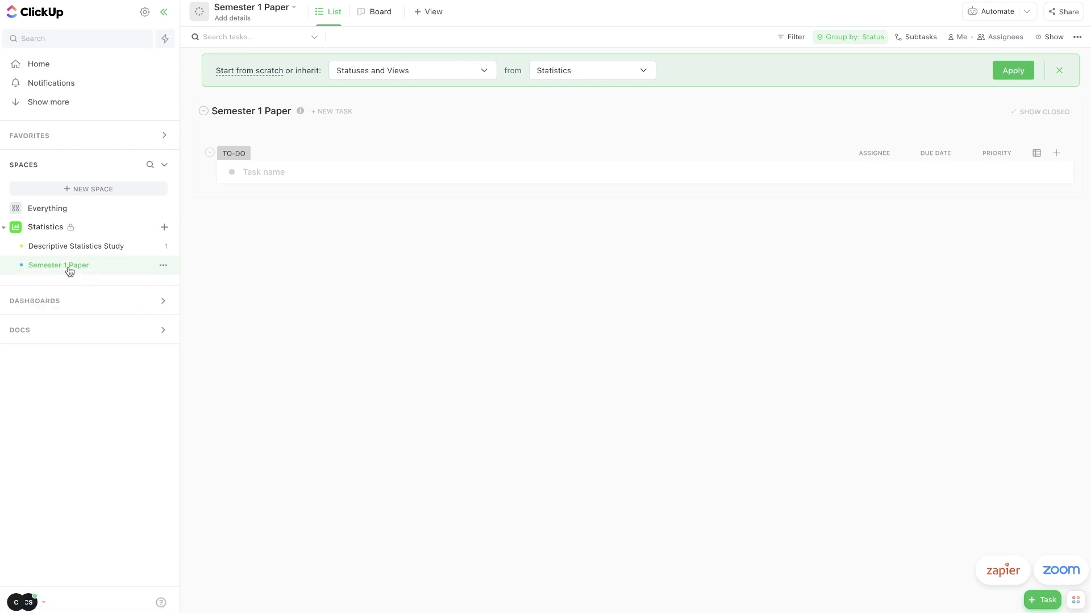
text(Rea)
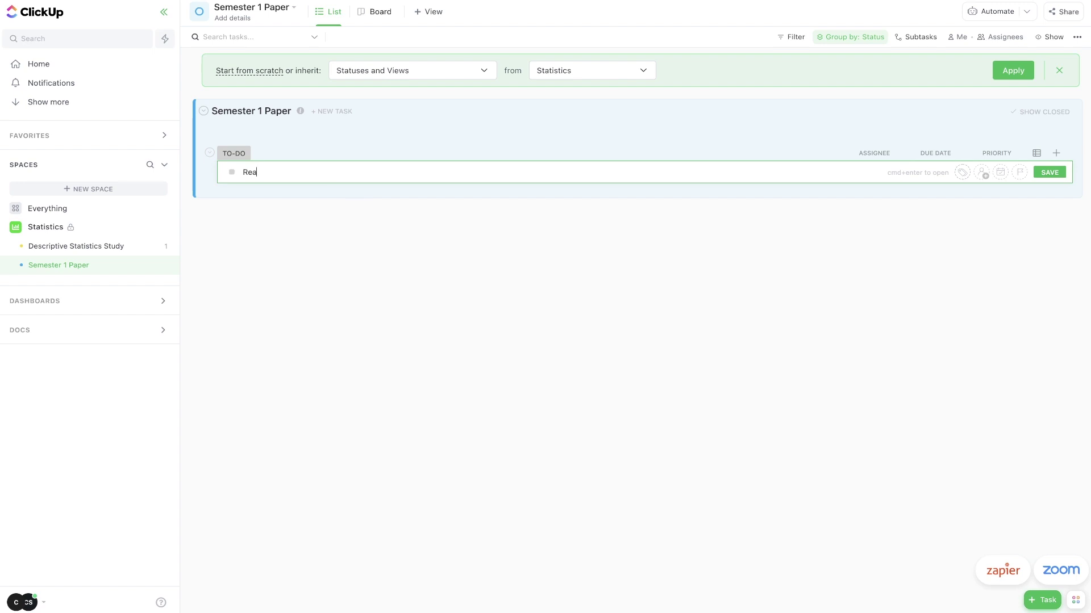
text(earch Phase)
key(Return)
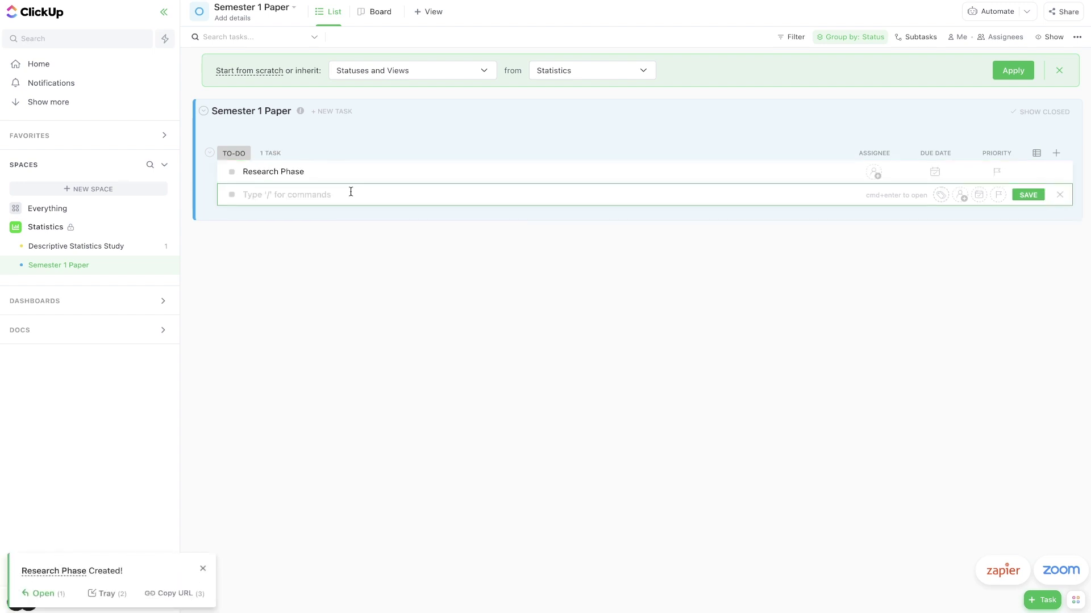
Step: Add Rough Draft Phase and Final Draft Phase tasks, then open Research Phase's details
text(F)
text(ough Draft Phase)
key(Return)
text(Final Draft)
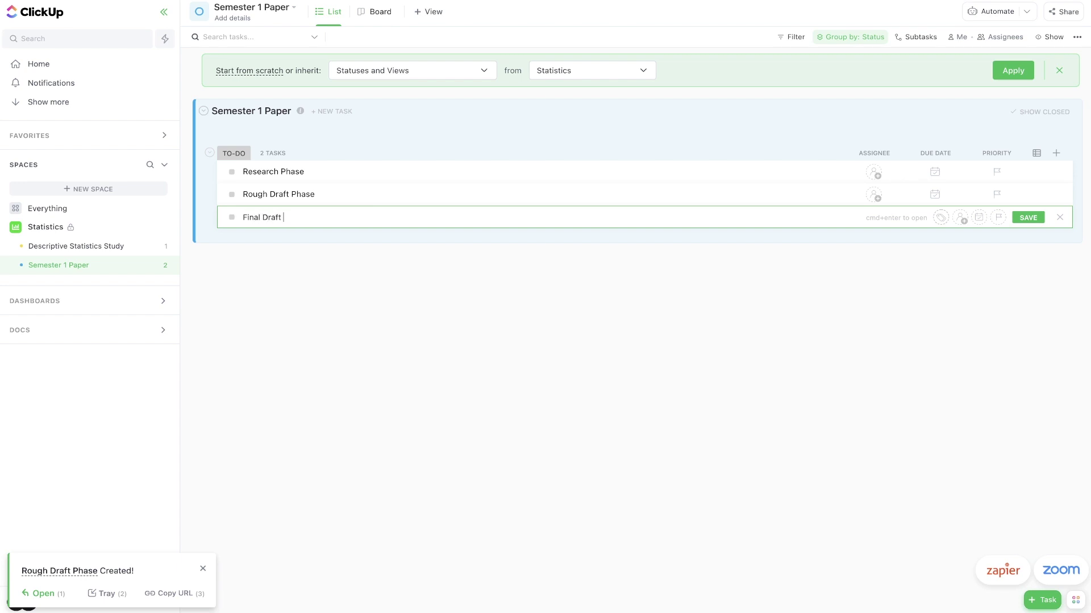
text( Phase)
key(Return)
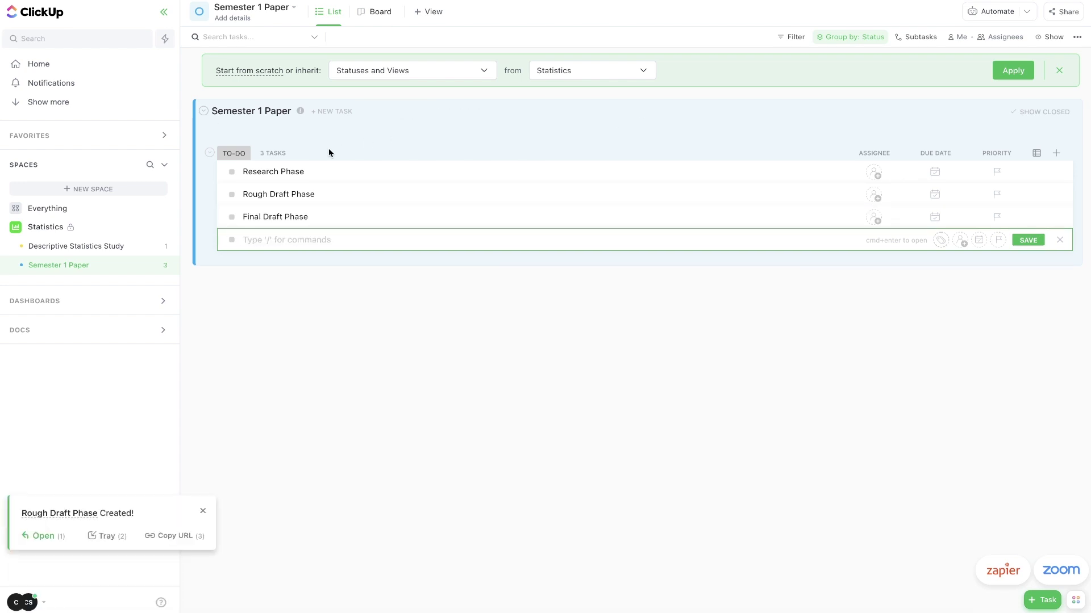
click(291, 173)
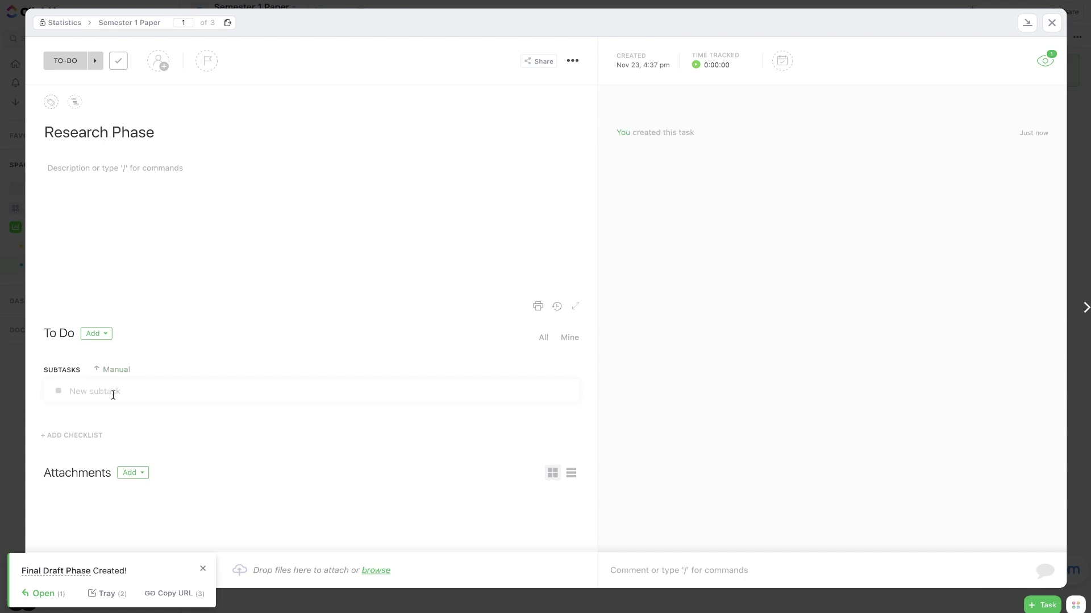
Step: Add a subtask to research 5 sources for the best info on Statistics
click(113, 395)
text(R)
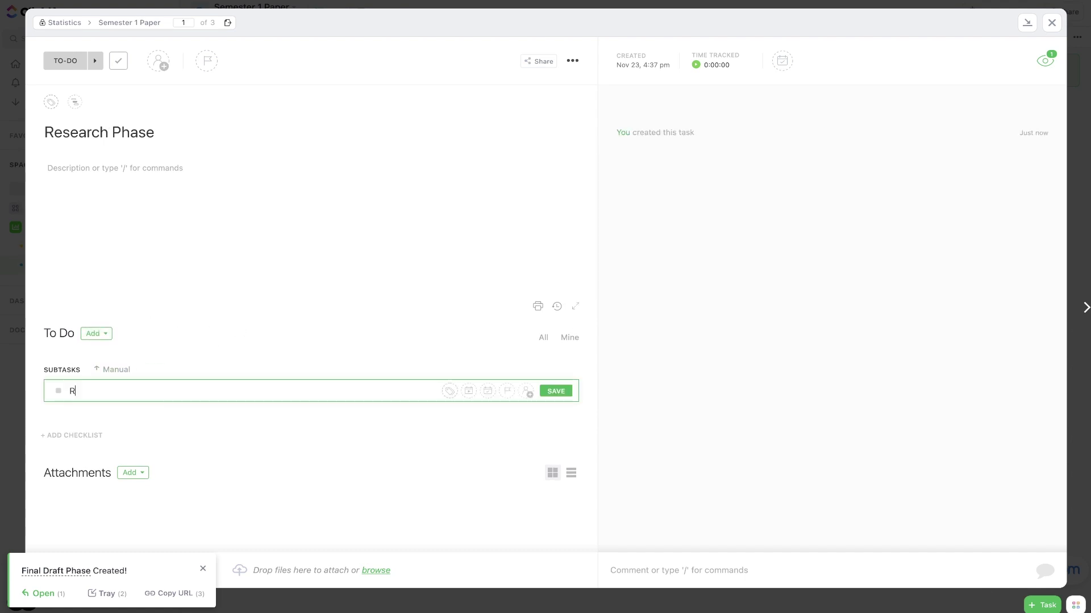
text(eassearch 5 sources to )
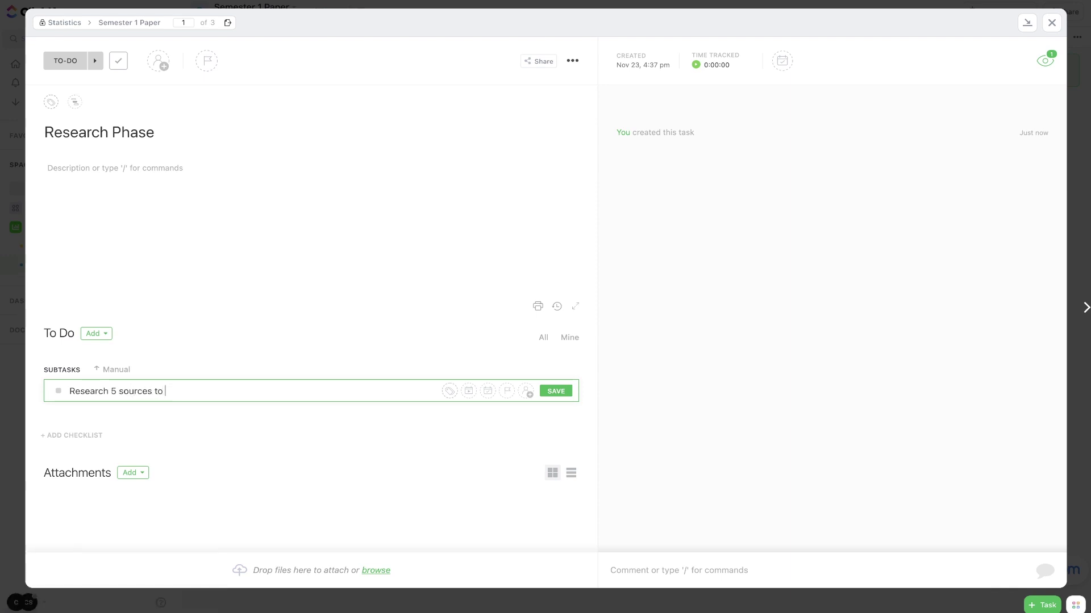
text(find the best info on Statistics.)
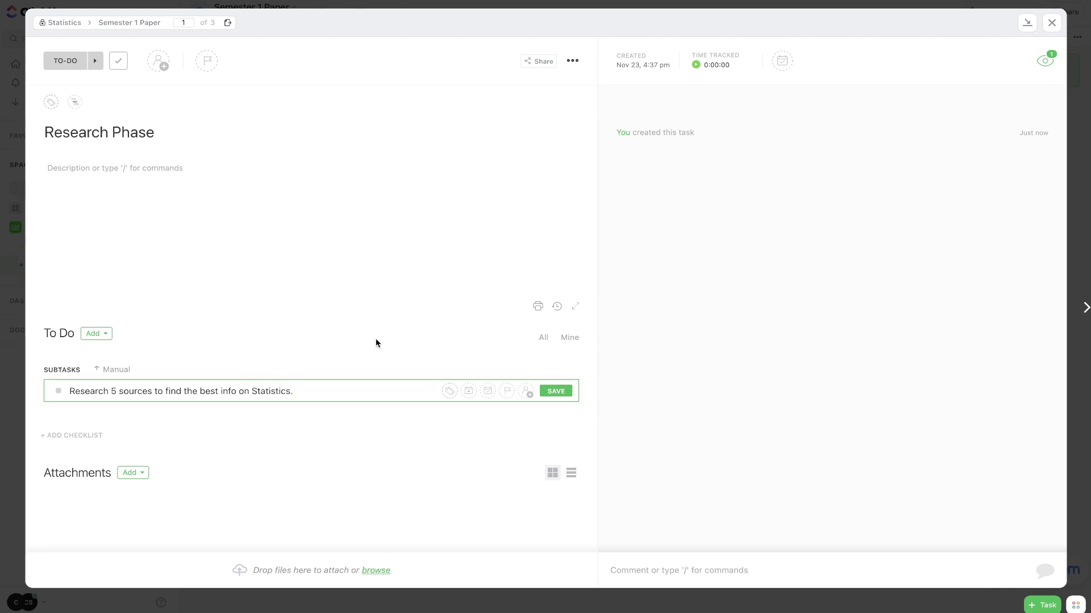
click(562, 391)
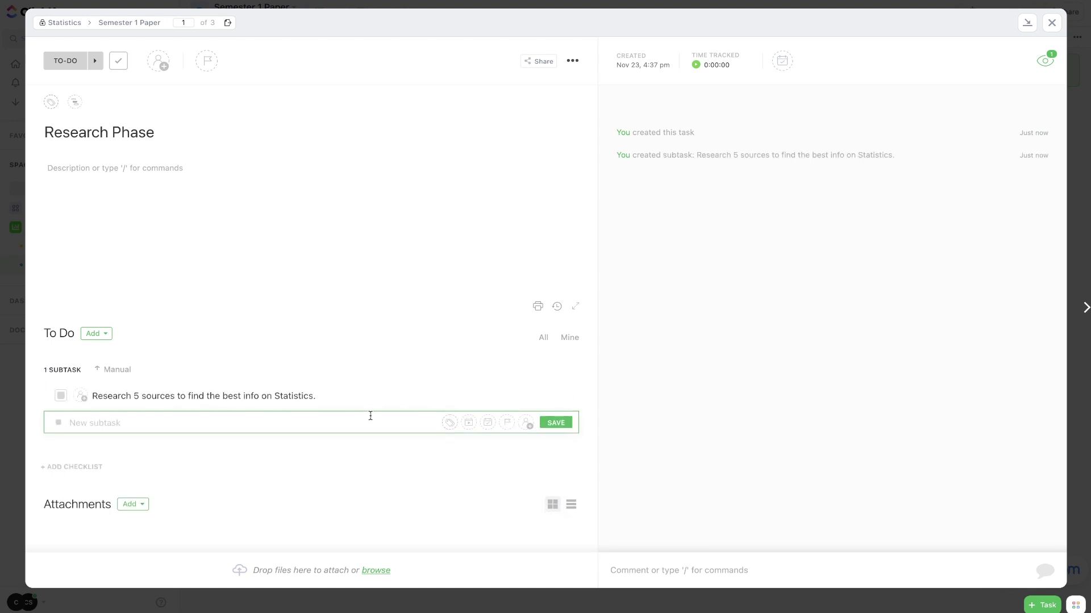
Step: Add a subtask for personal notes and a paper outline, then show both under Research Phase
click(338, 422)
text(Take my own personal notes and create a)
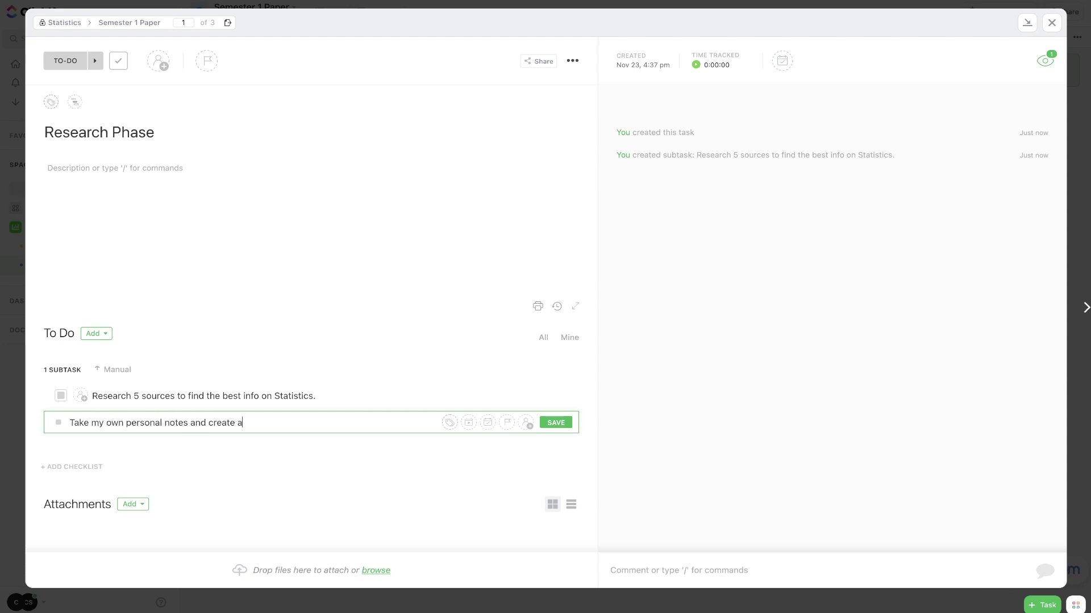
text(n outline for my paper with orginial thoughts)
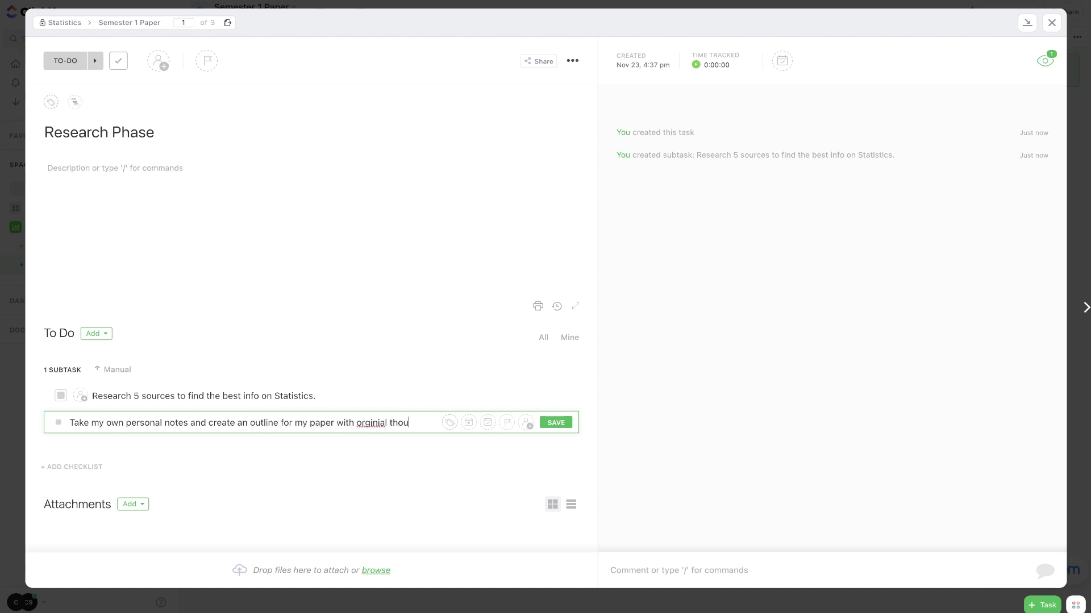
key(Return)
click(1052, 24)
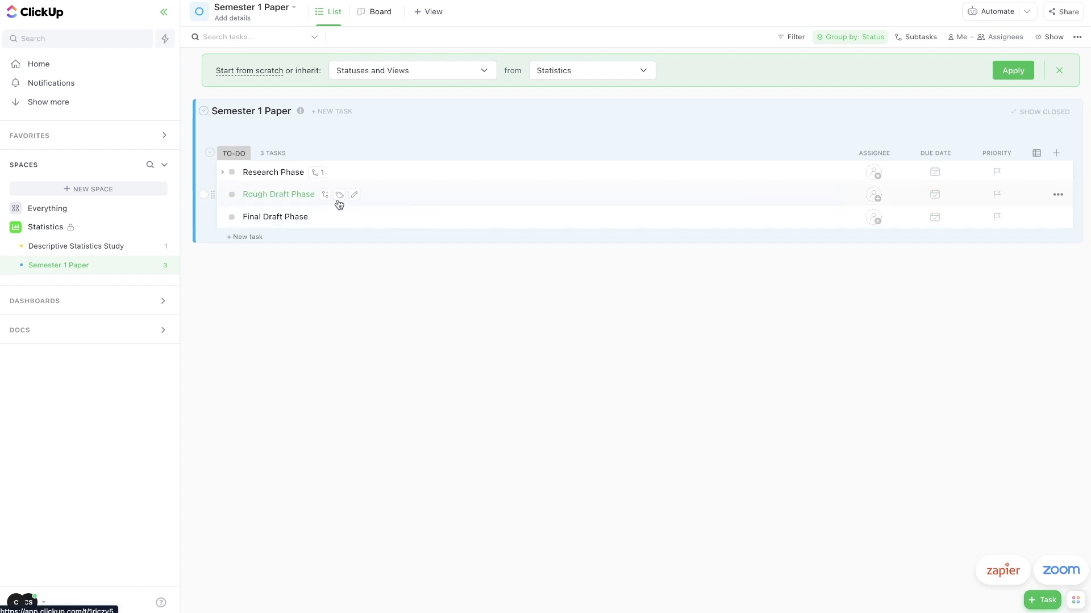
click(222, 174)
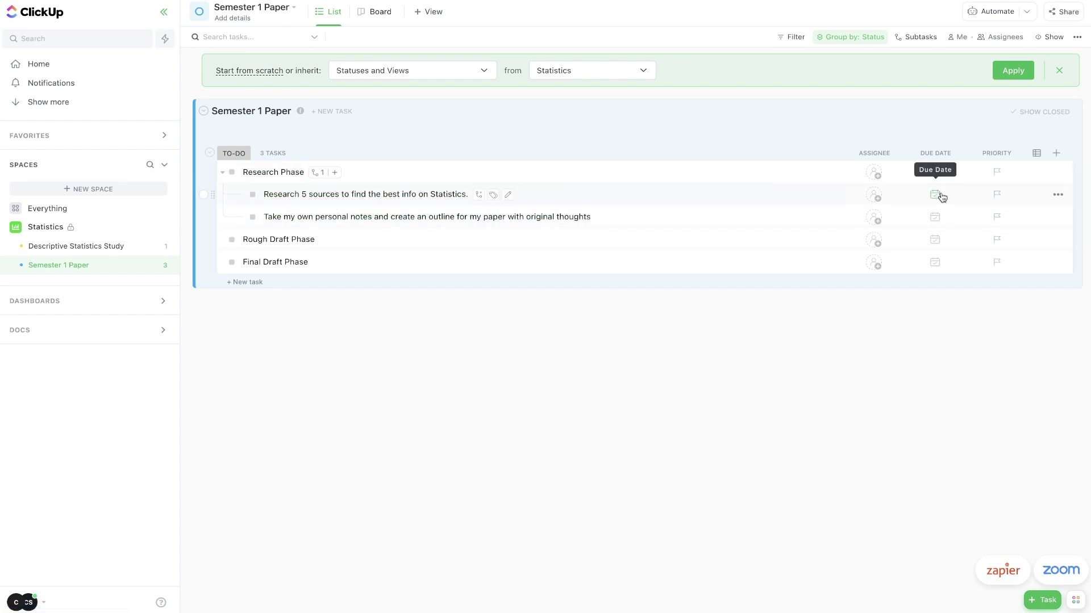
click(5, 230)
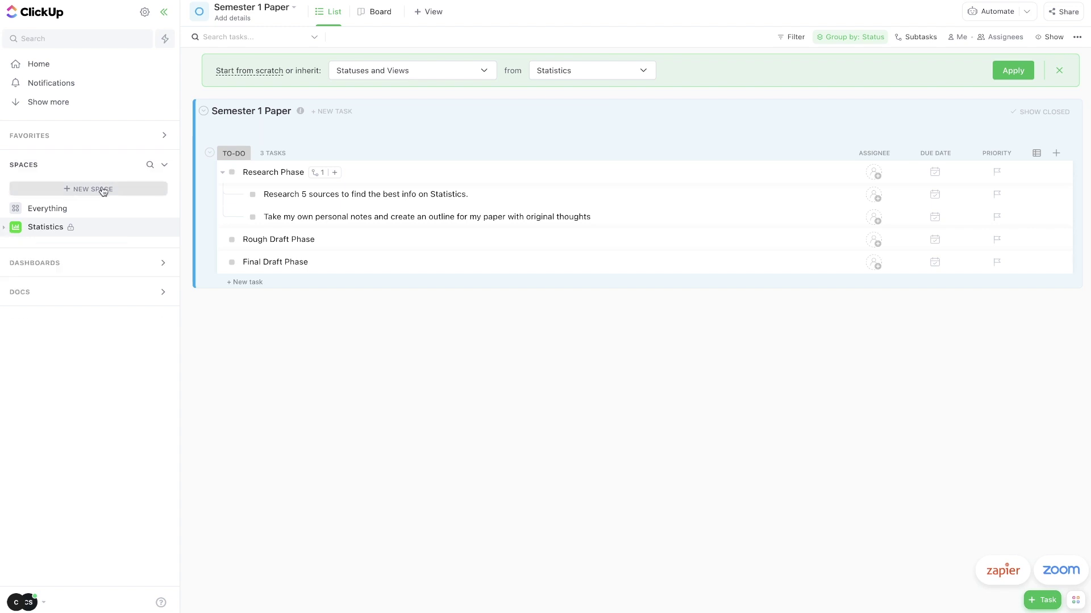
Step: Create a Biology space, keeping the default appearance, task statuses and ClickApps
click(103, 189)
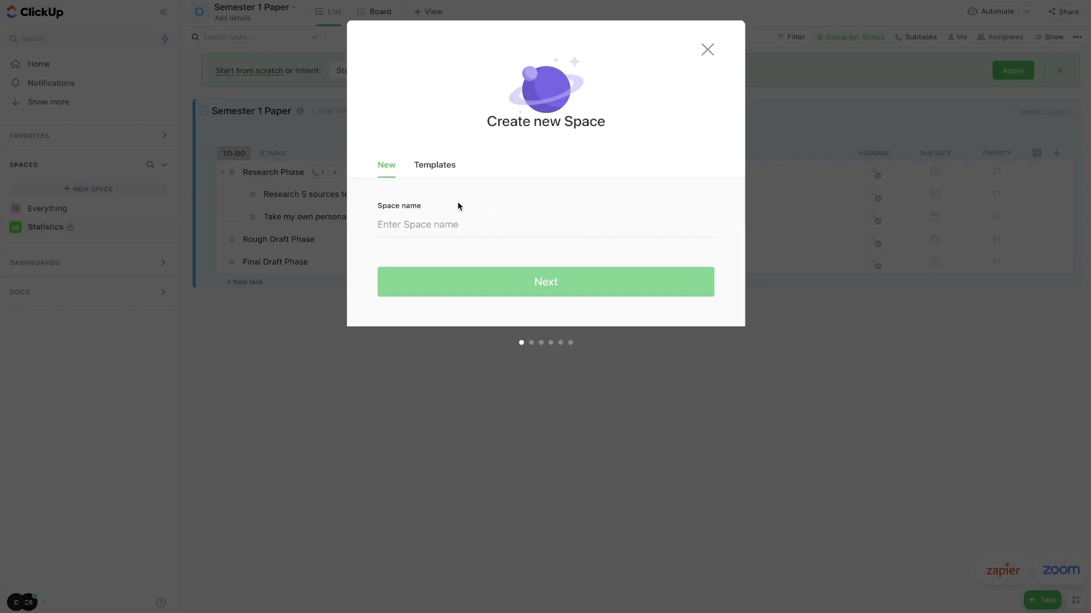
text(Biol)
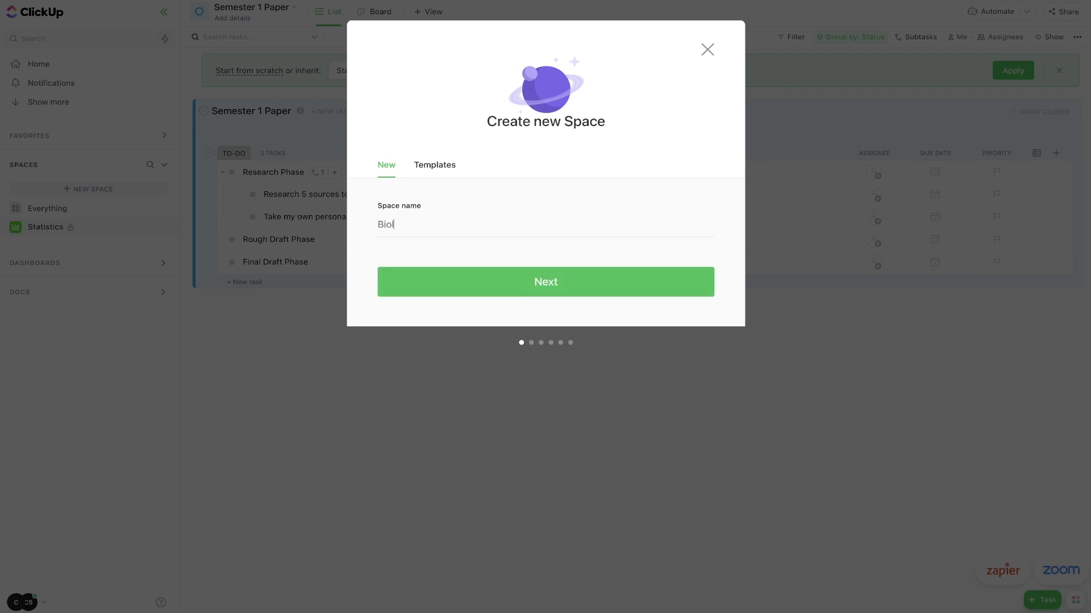
text(ogy)
click(555, 278)
click(509, 310)
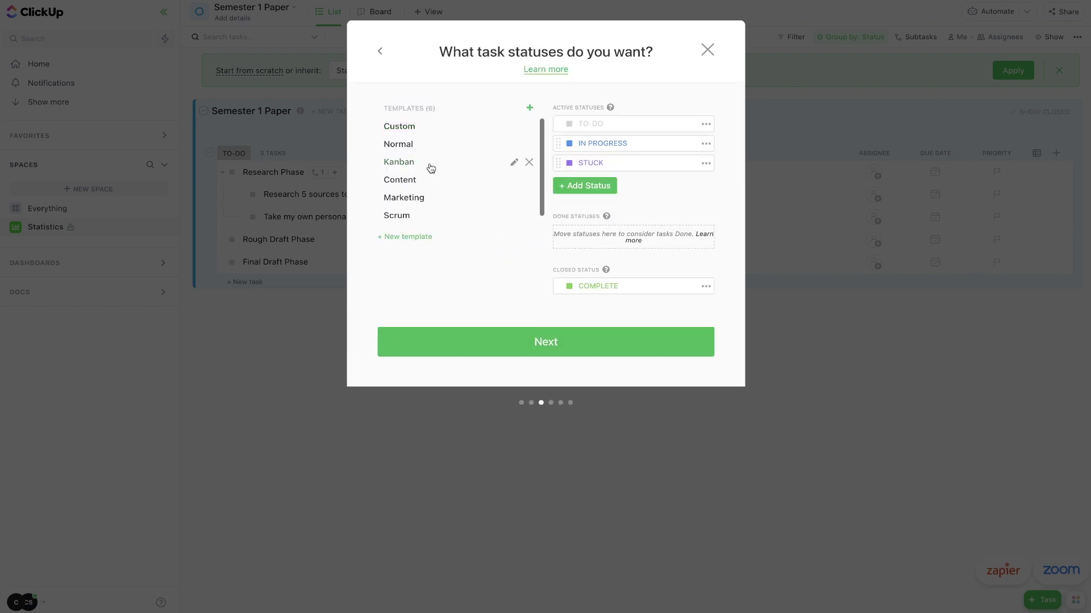
click(524, 339)
click(546, 406)
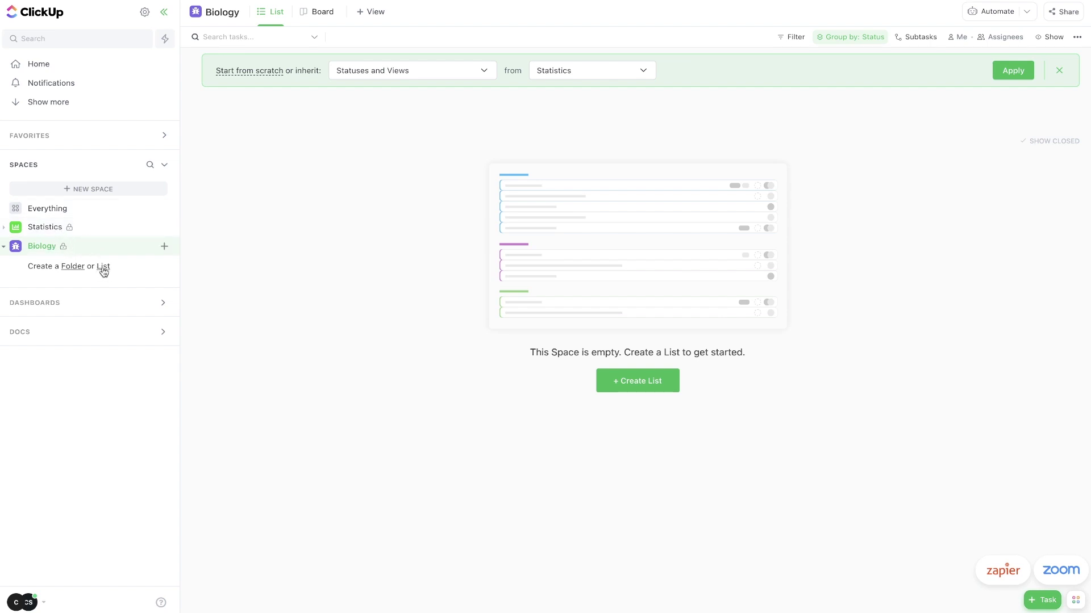
click(4, 228)
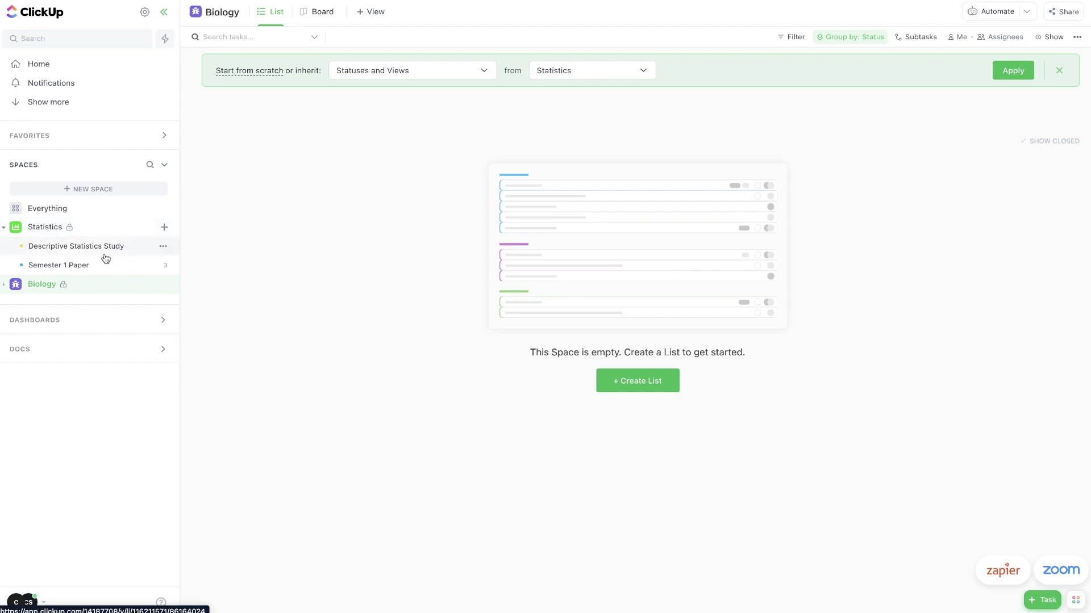
Step: Create a Homework folder under Statistics and drag Descriptive Statistics Study into it
click(164, 228)
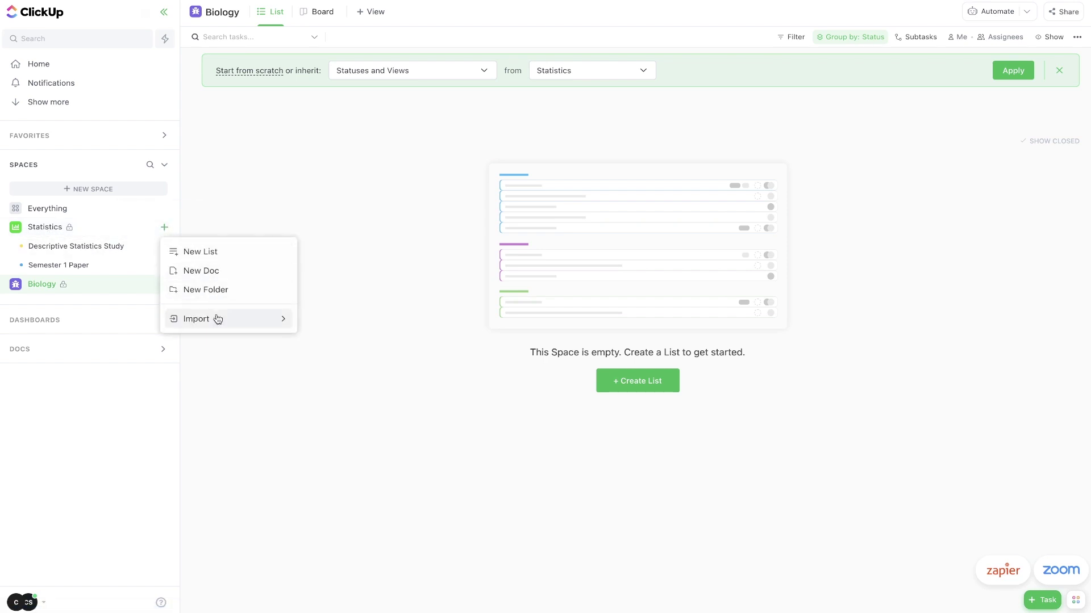
click(222, 290)
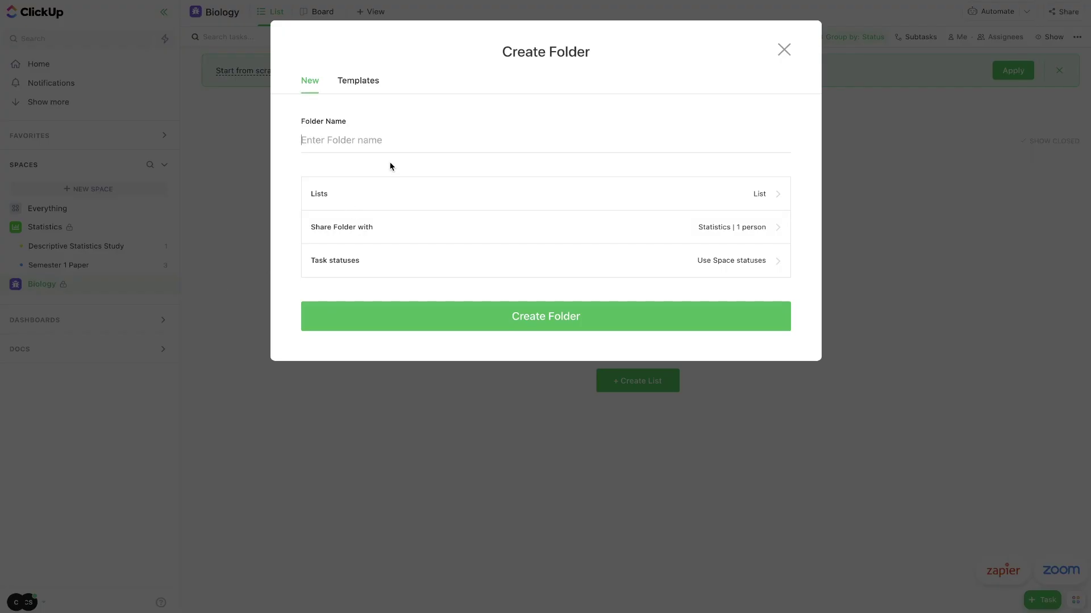
text(Homework)
click(510, 317)
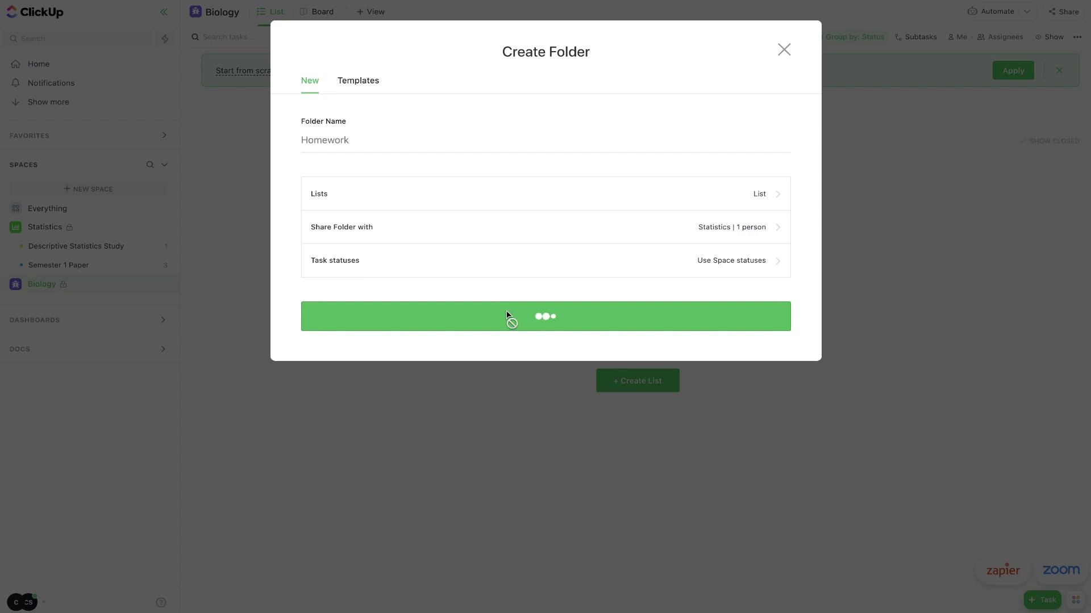
click(54, 282)
drag(51, 266, 63, 250)
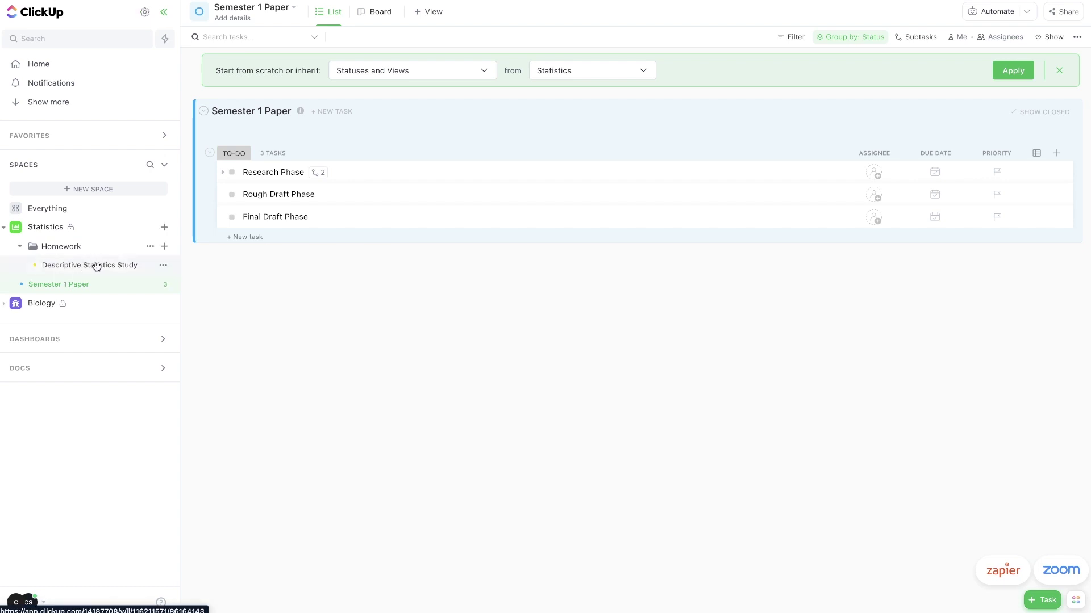
click(21, 247)
Step: Create the Research Papers folder, delete its default List, and drag Semester 1 Paper in
click(164, 227)
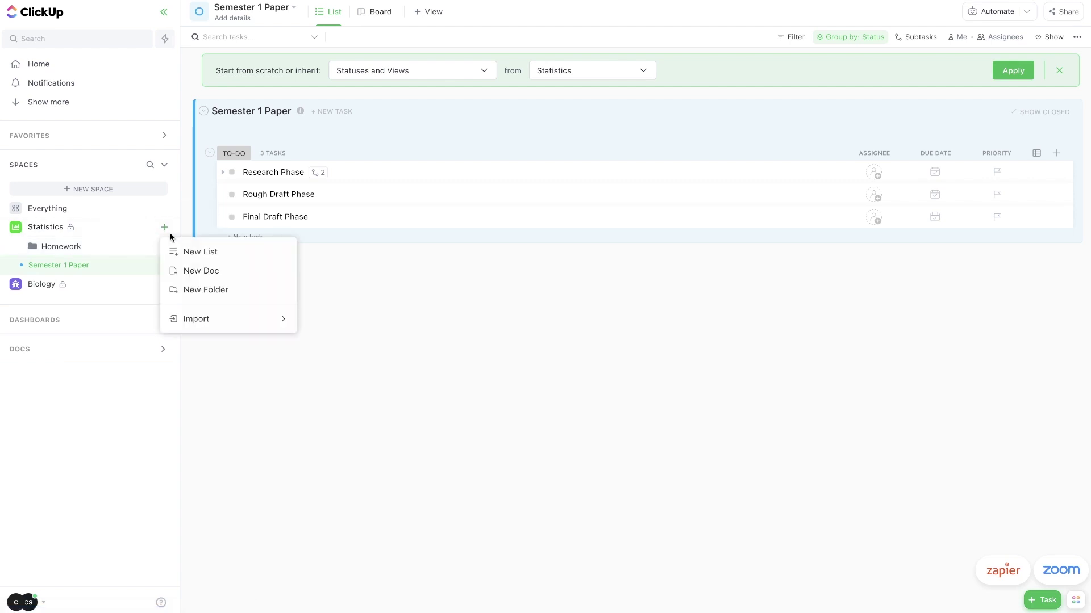
click(196, 290)
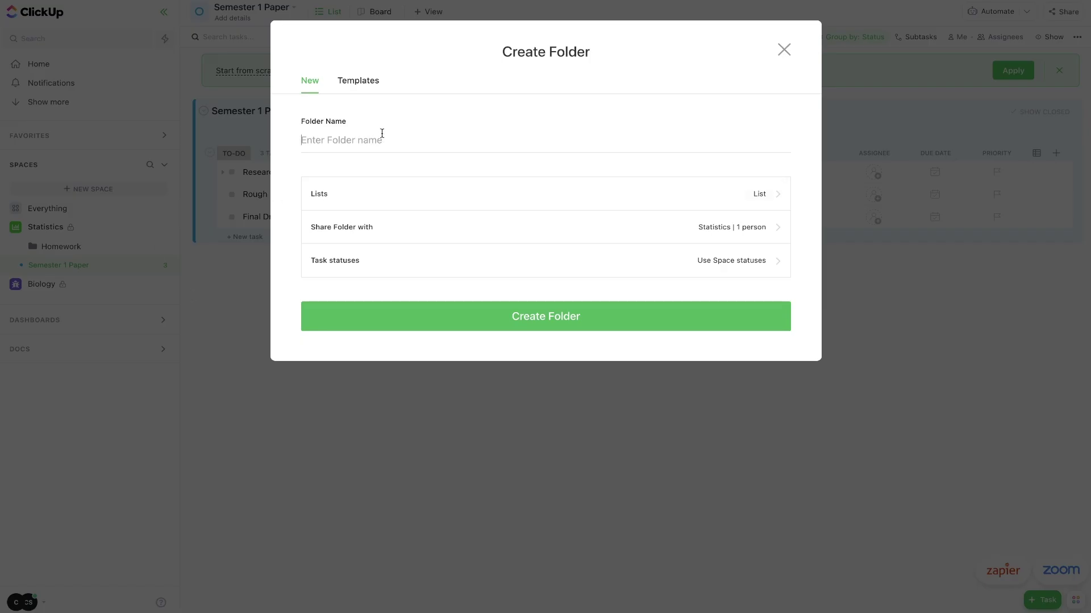
text(REsearch Papers)
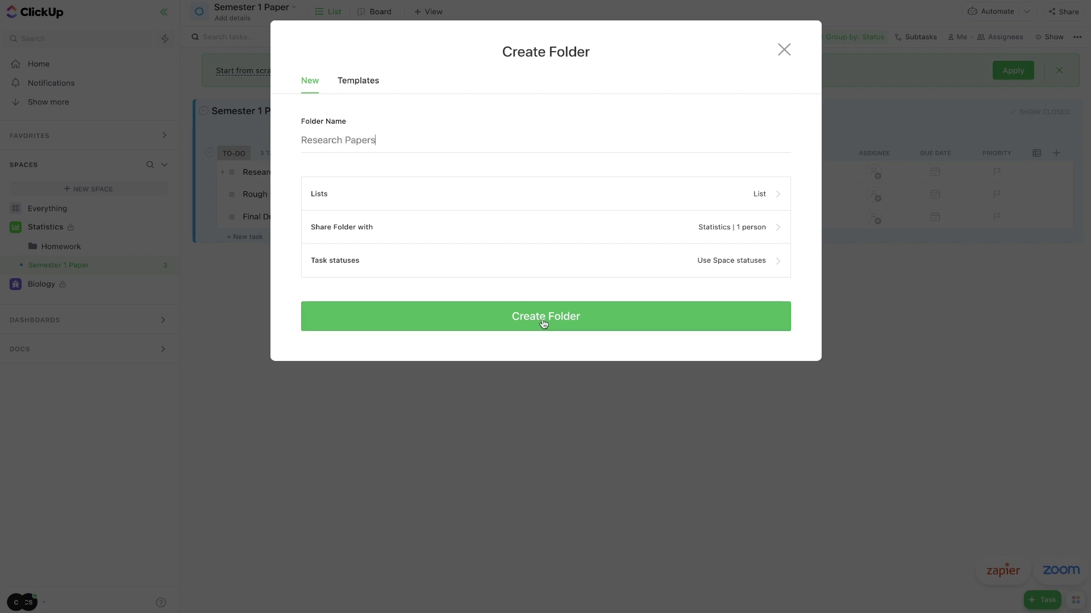
click(544, 324)
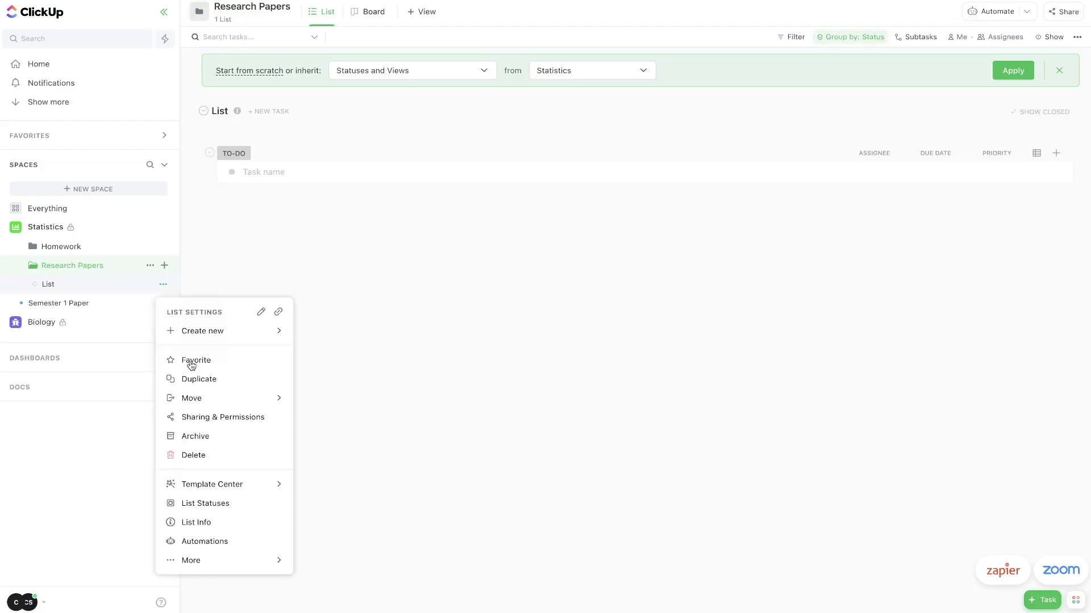
click(193, 455)
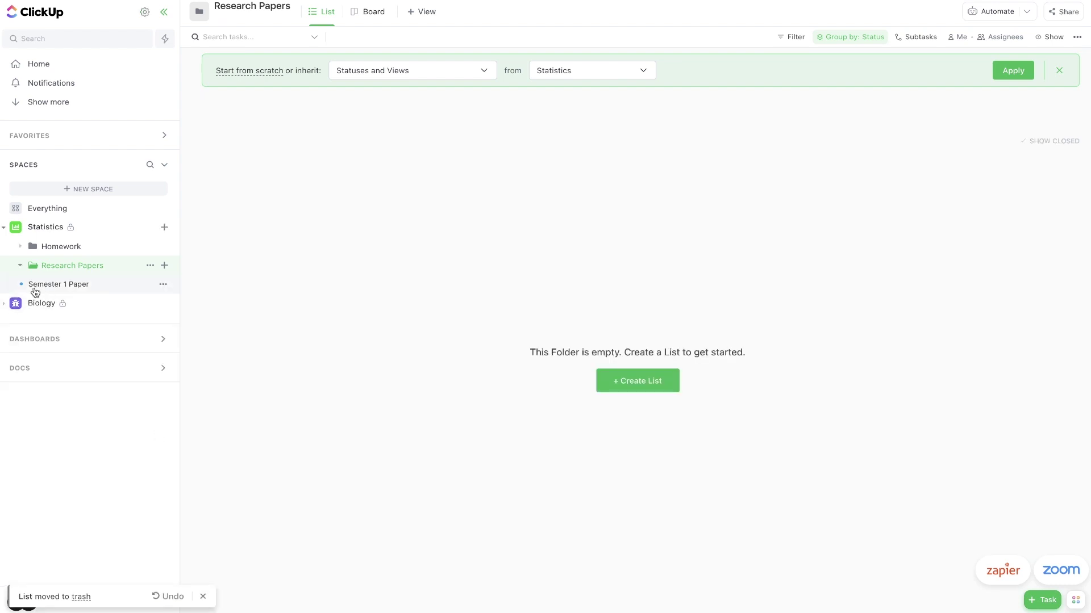
drag(35, 292, 53, 265)
Step: Expand and collapse Homework, Research Papers, Statistics and Biology to check the sidebar structure
click(21, 247)
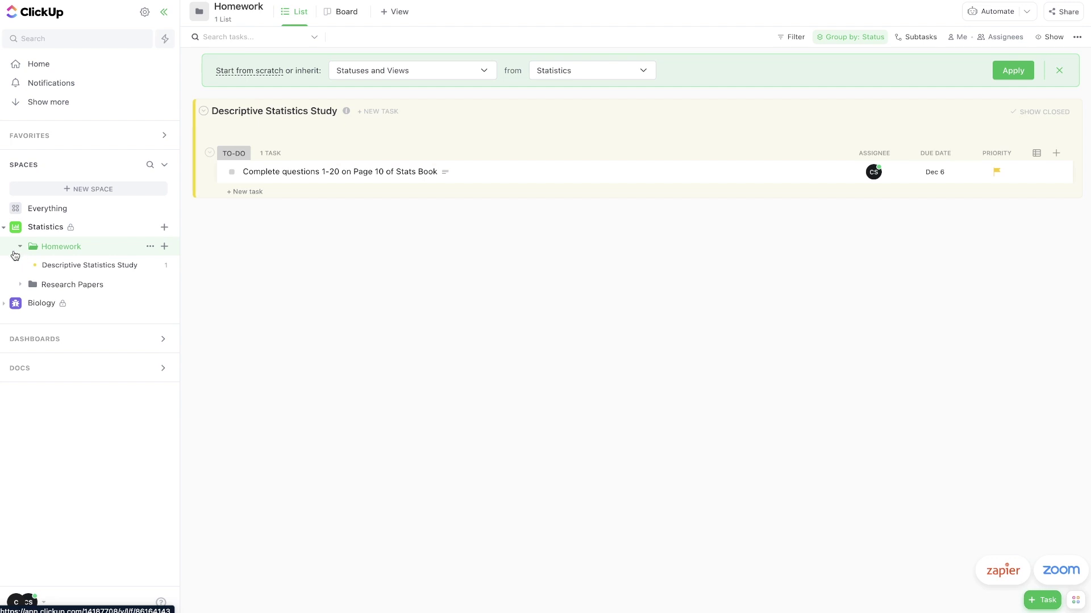
click(20, 248)
click(21, 266)
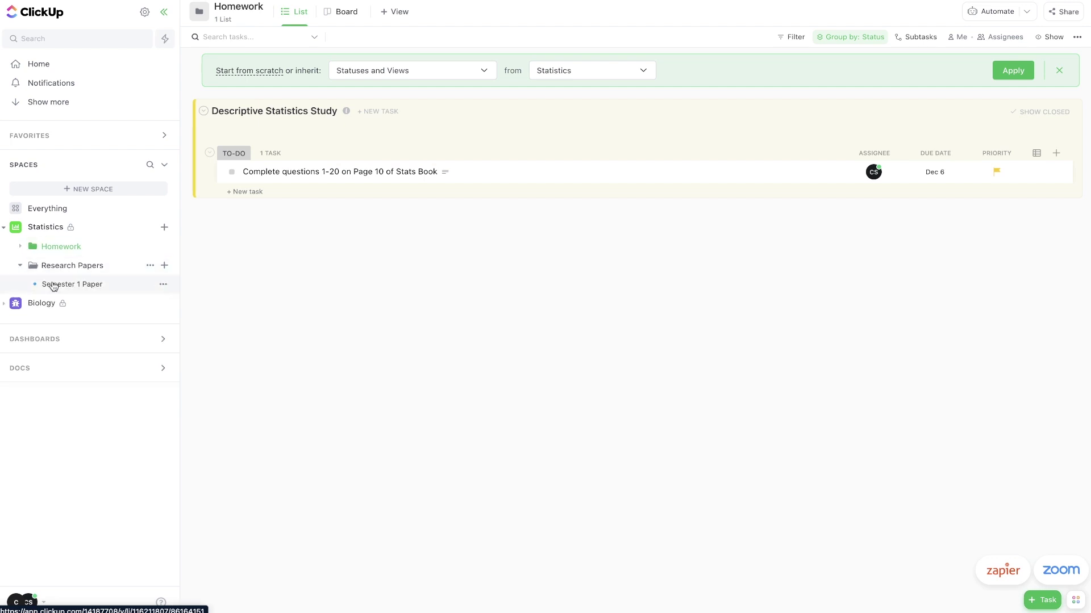
click(4, 227)
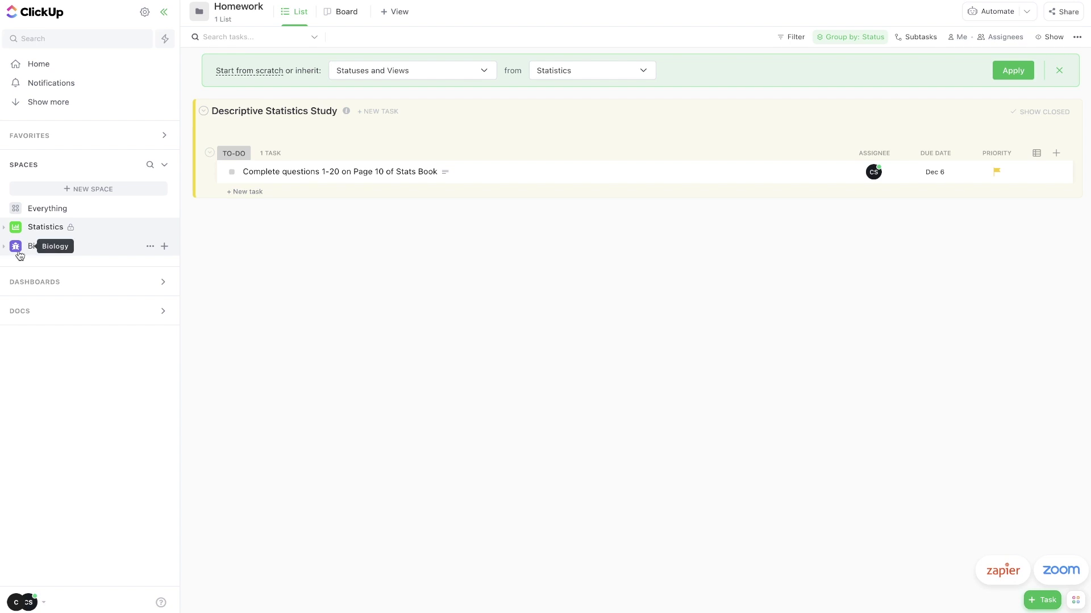
click(6, 247)
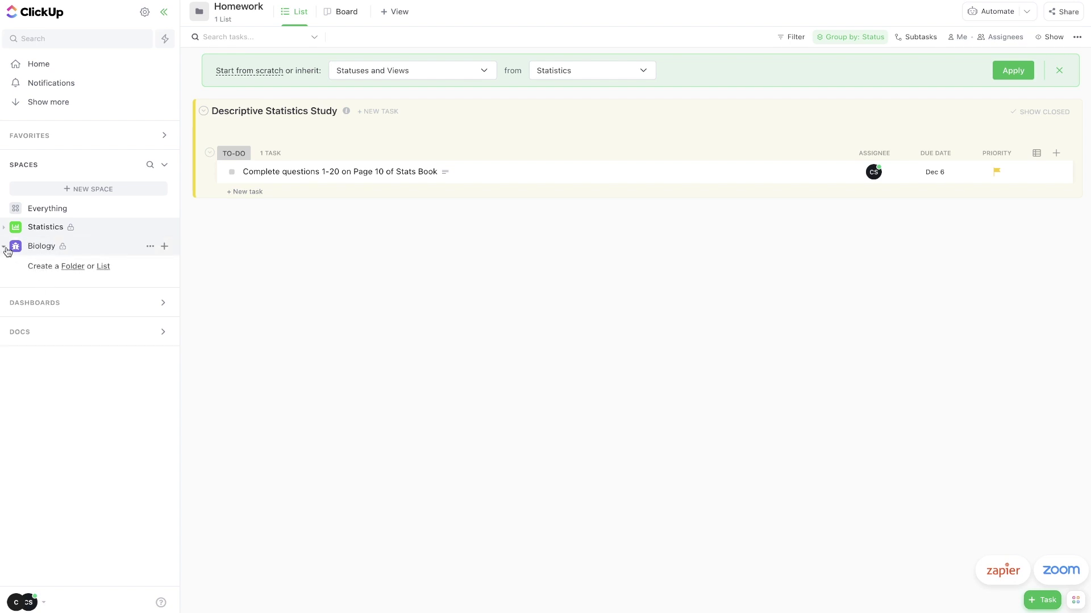
click(6, 245)
click(5, 227)
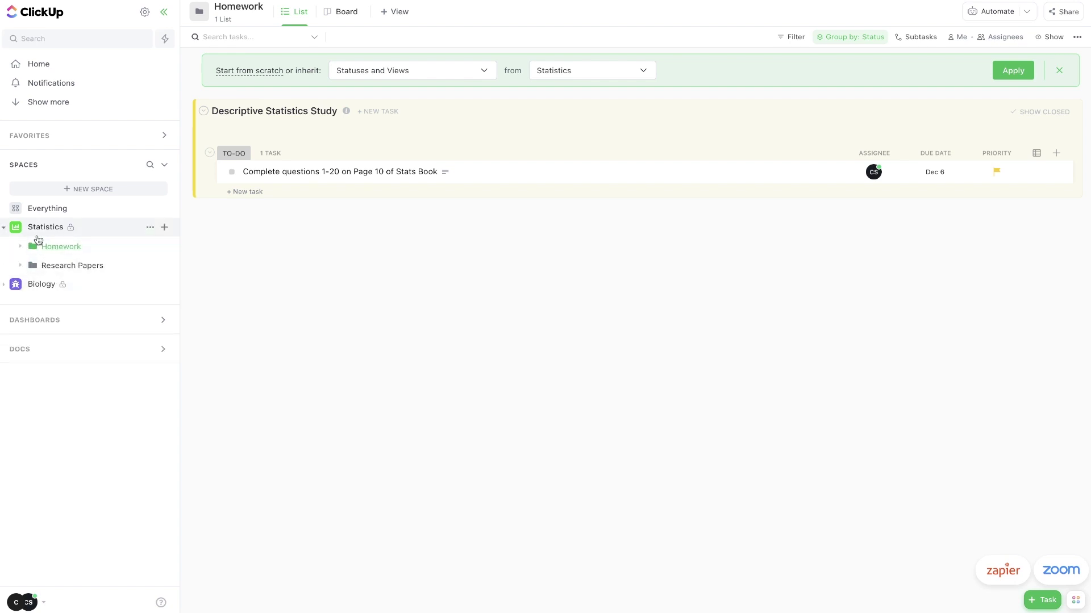
click(7, 229)
Step: On the Everything board, drag Complete questions 1-20 from TO-DO through STUCK into COMPLETE
click(100, 212)
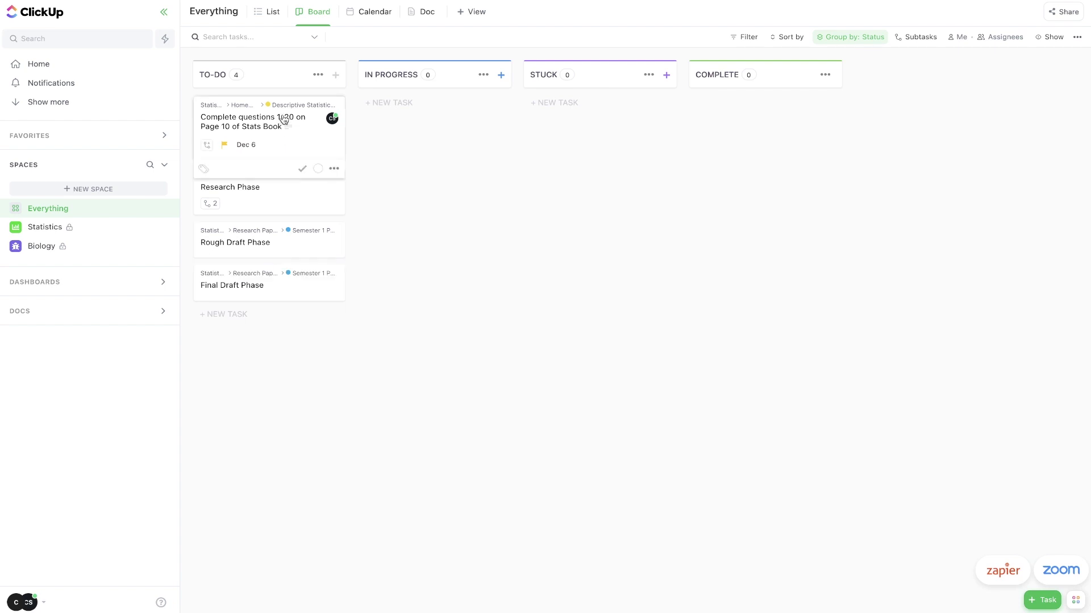
drag(284, 120, 570, 134)
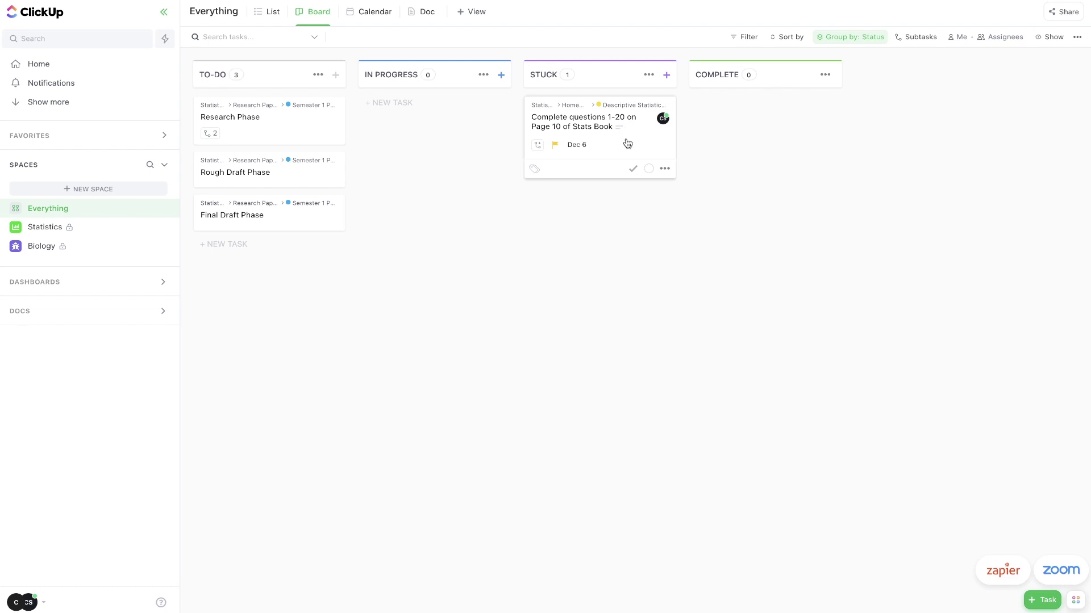
drag(627, 143, 743, 127)
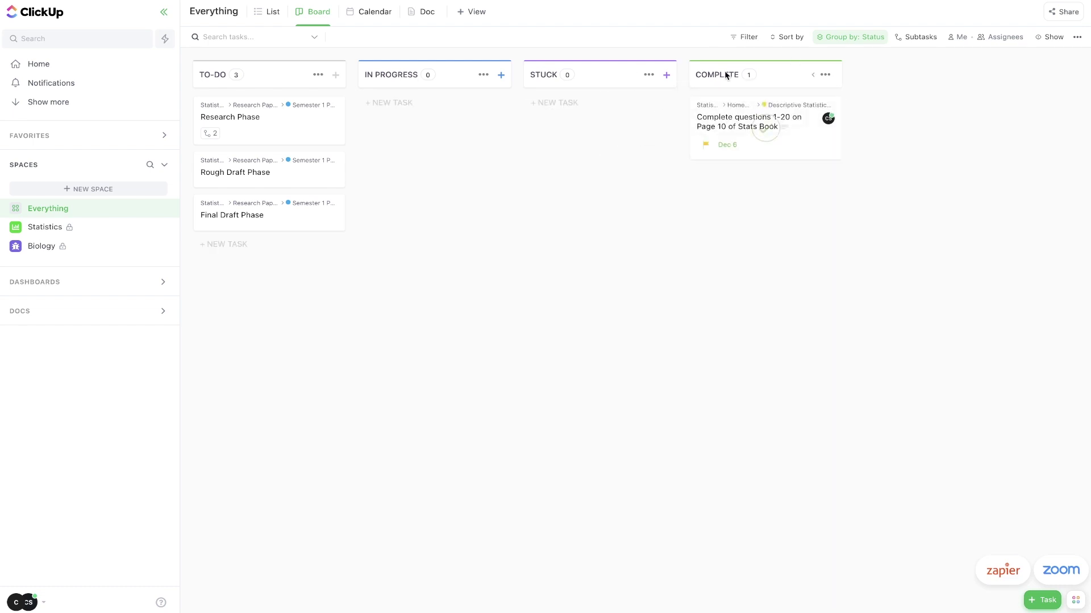